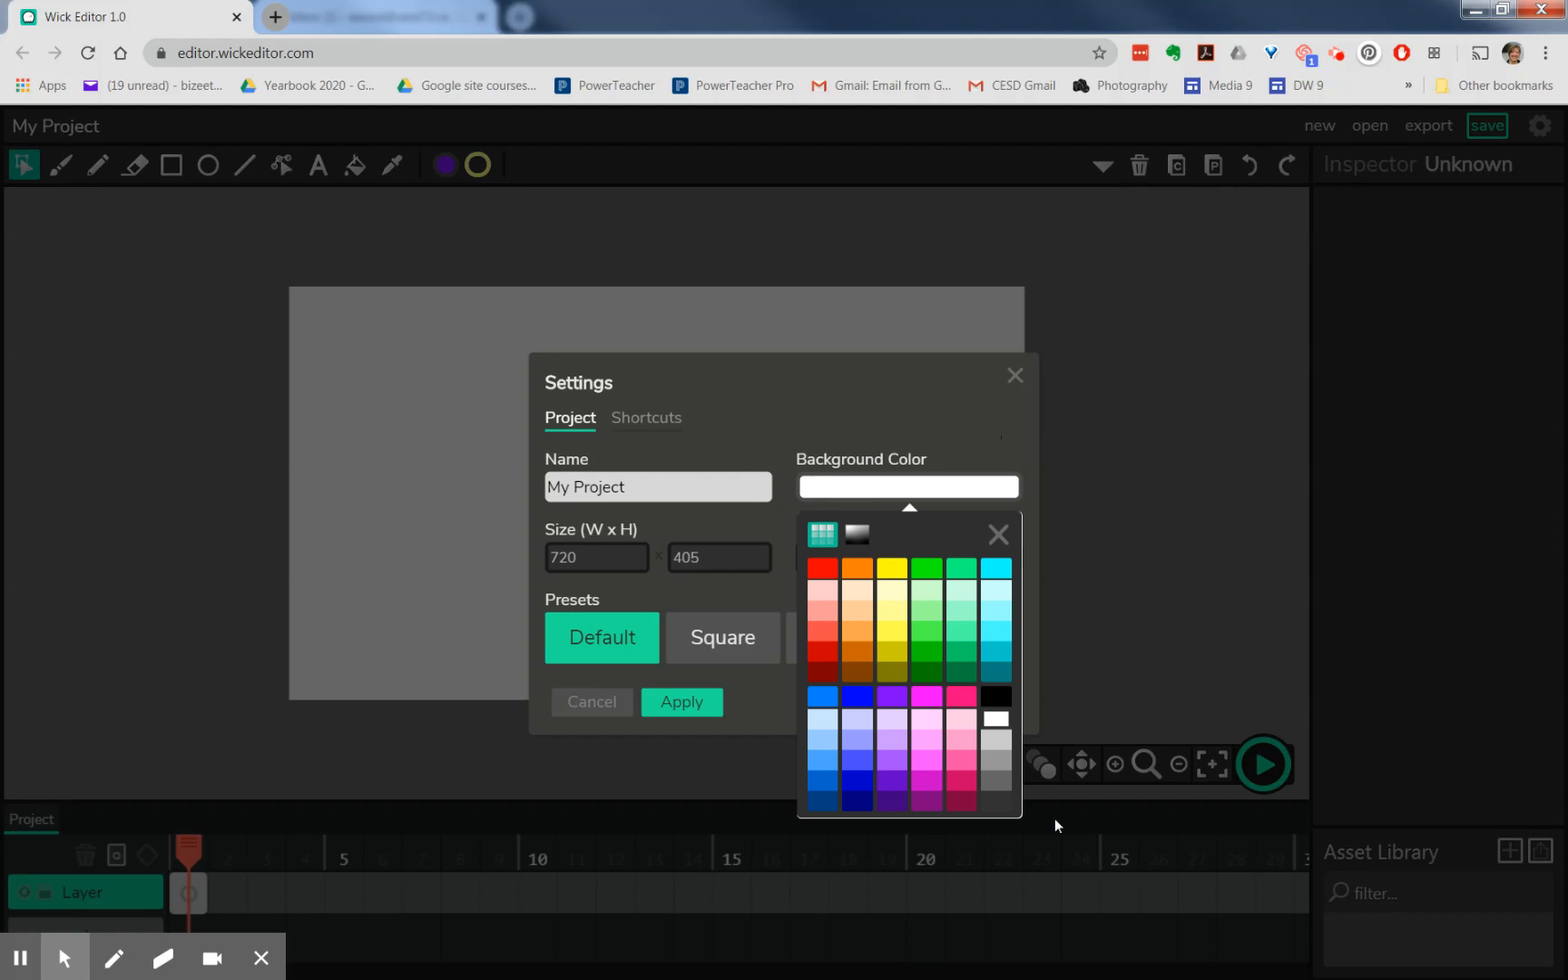
- Set the project background color to black in the settings and apply it
left_click(994, 698)
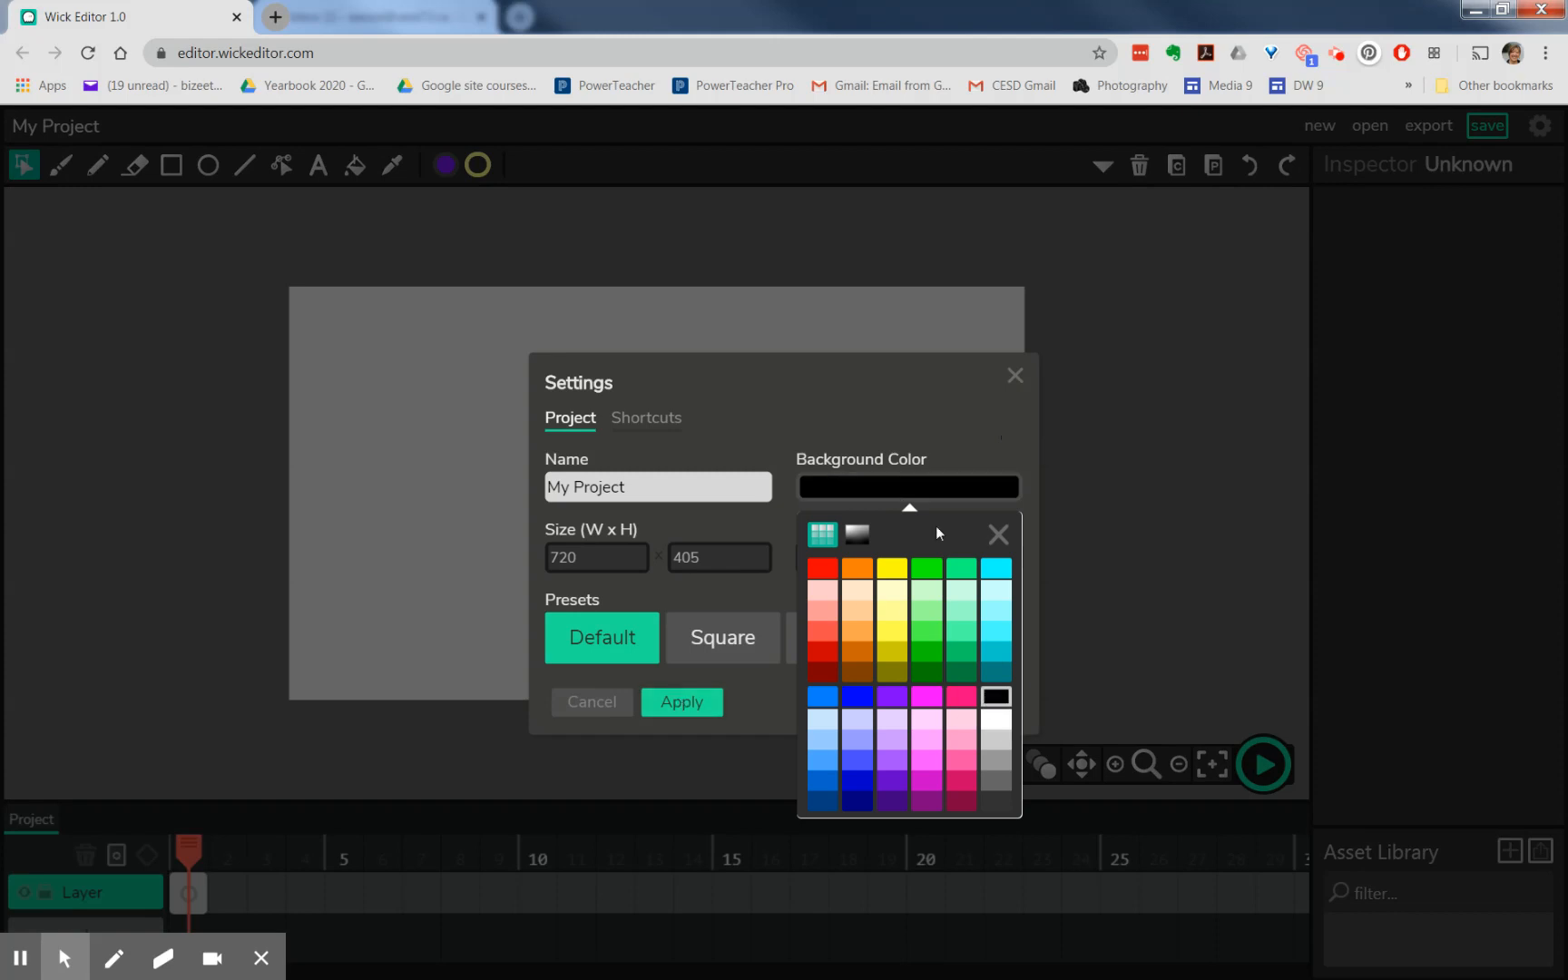
left_click(912, 489)
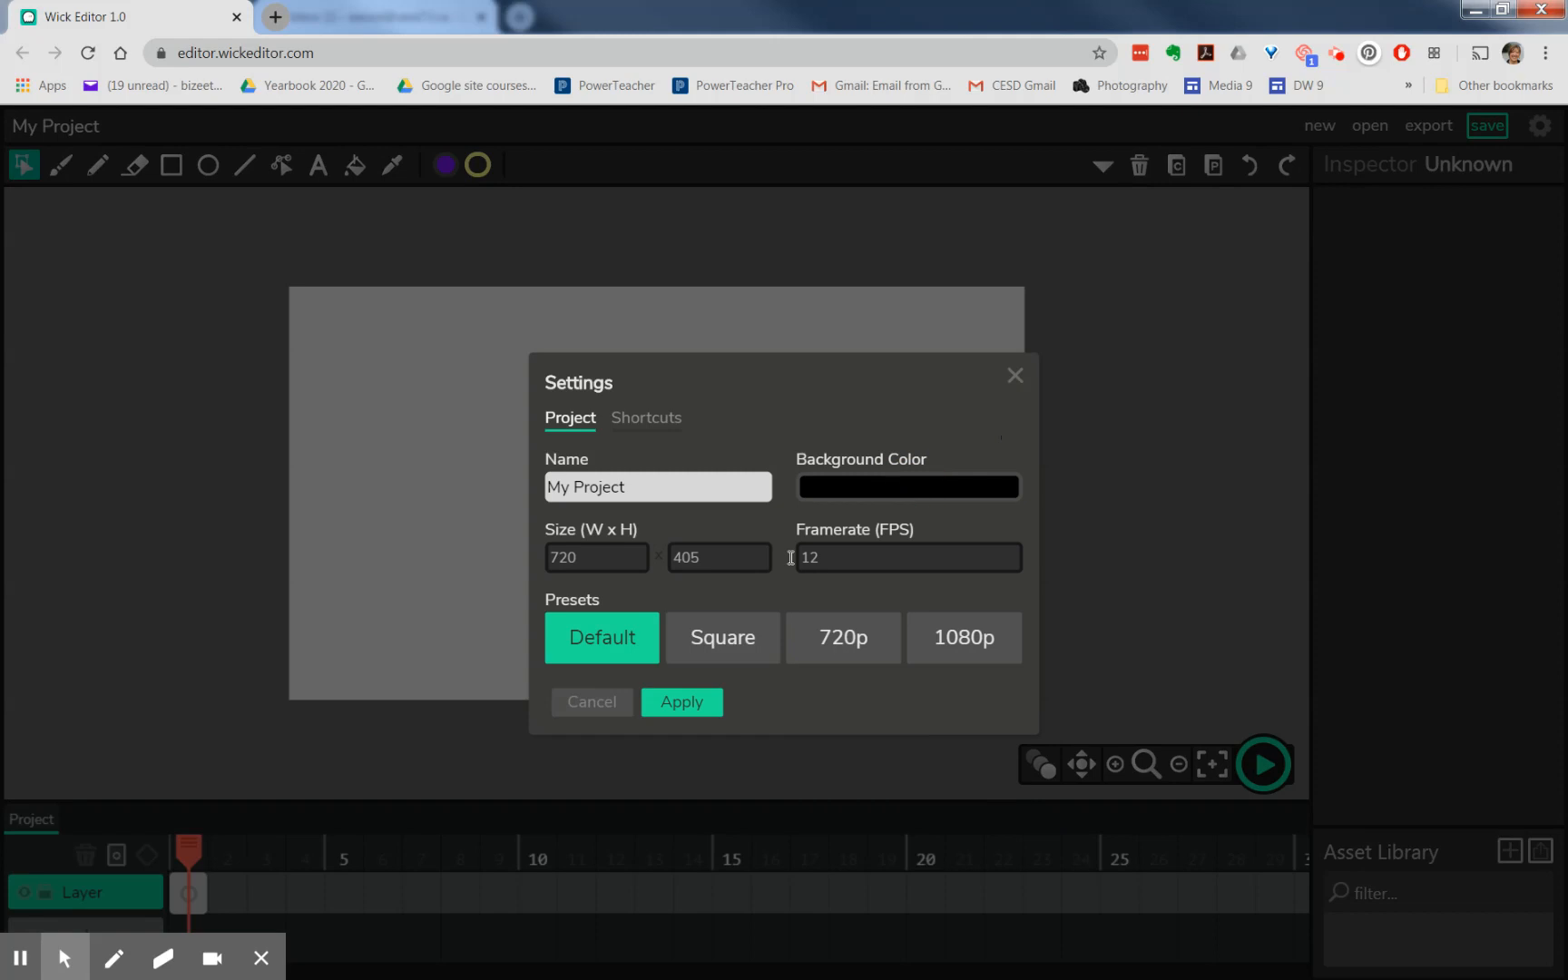
left_click(689, 709)
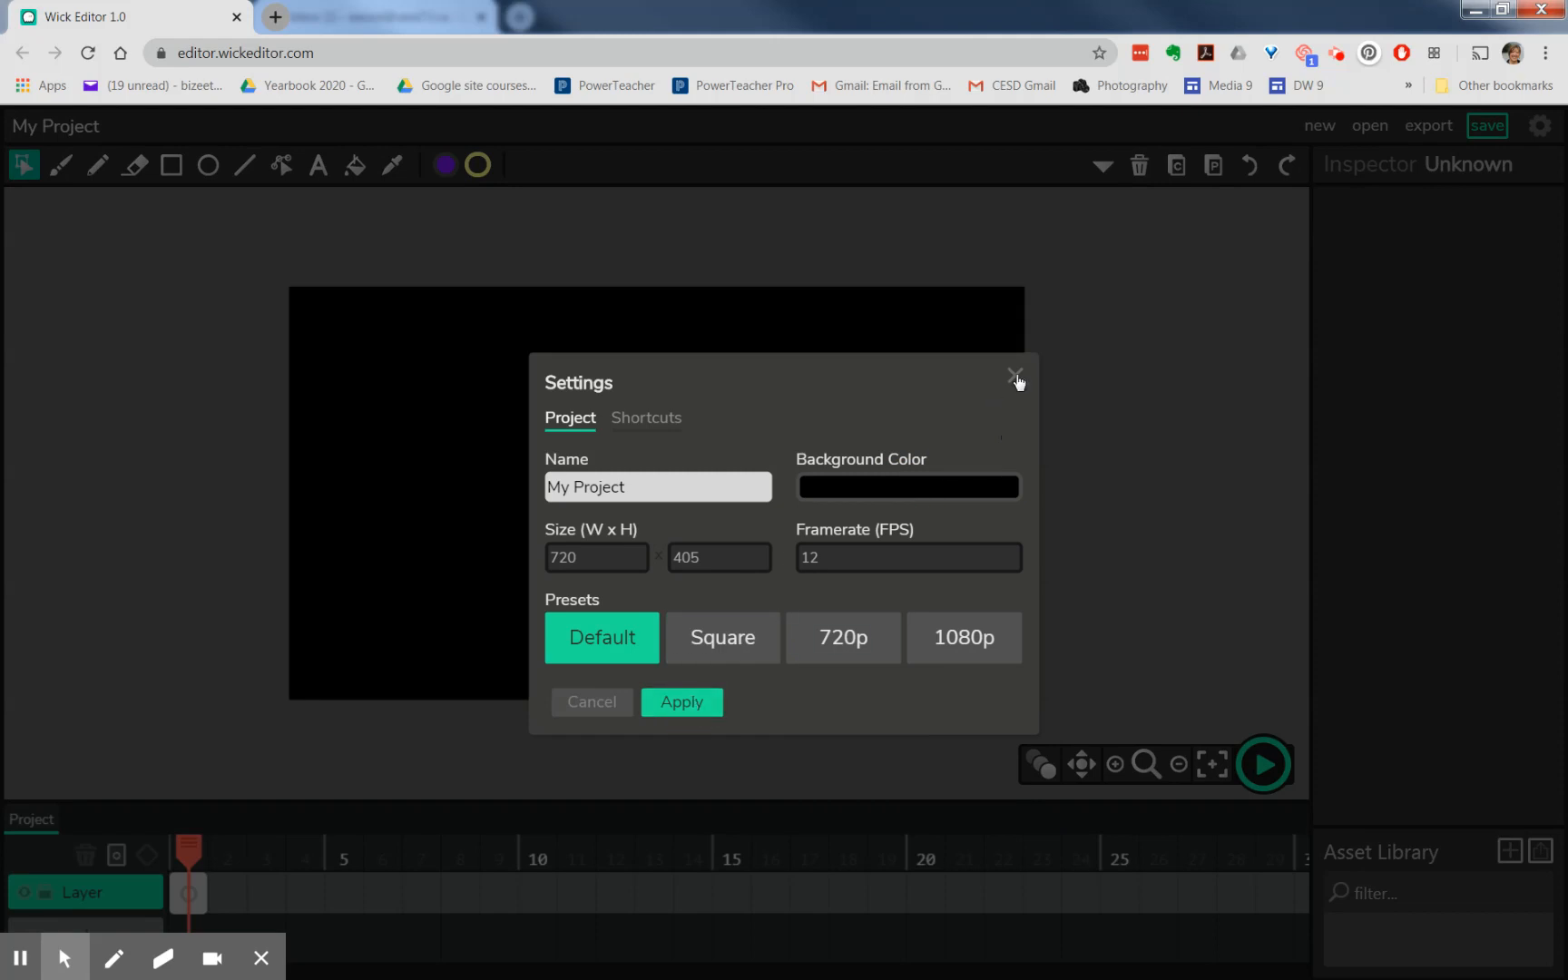
- Rename the project "Night scene", apply the change and close the settings
left_click_drag(651, 483, 454, 483)
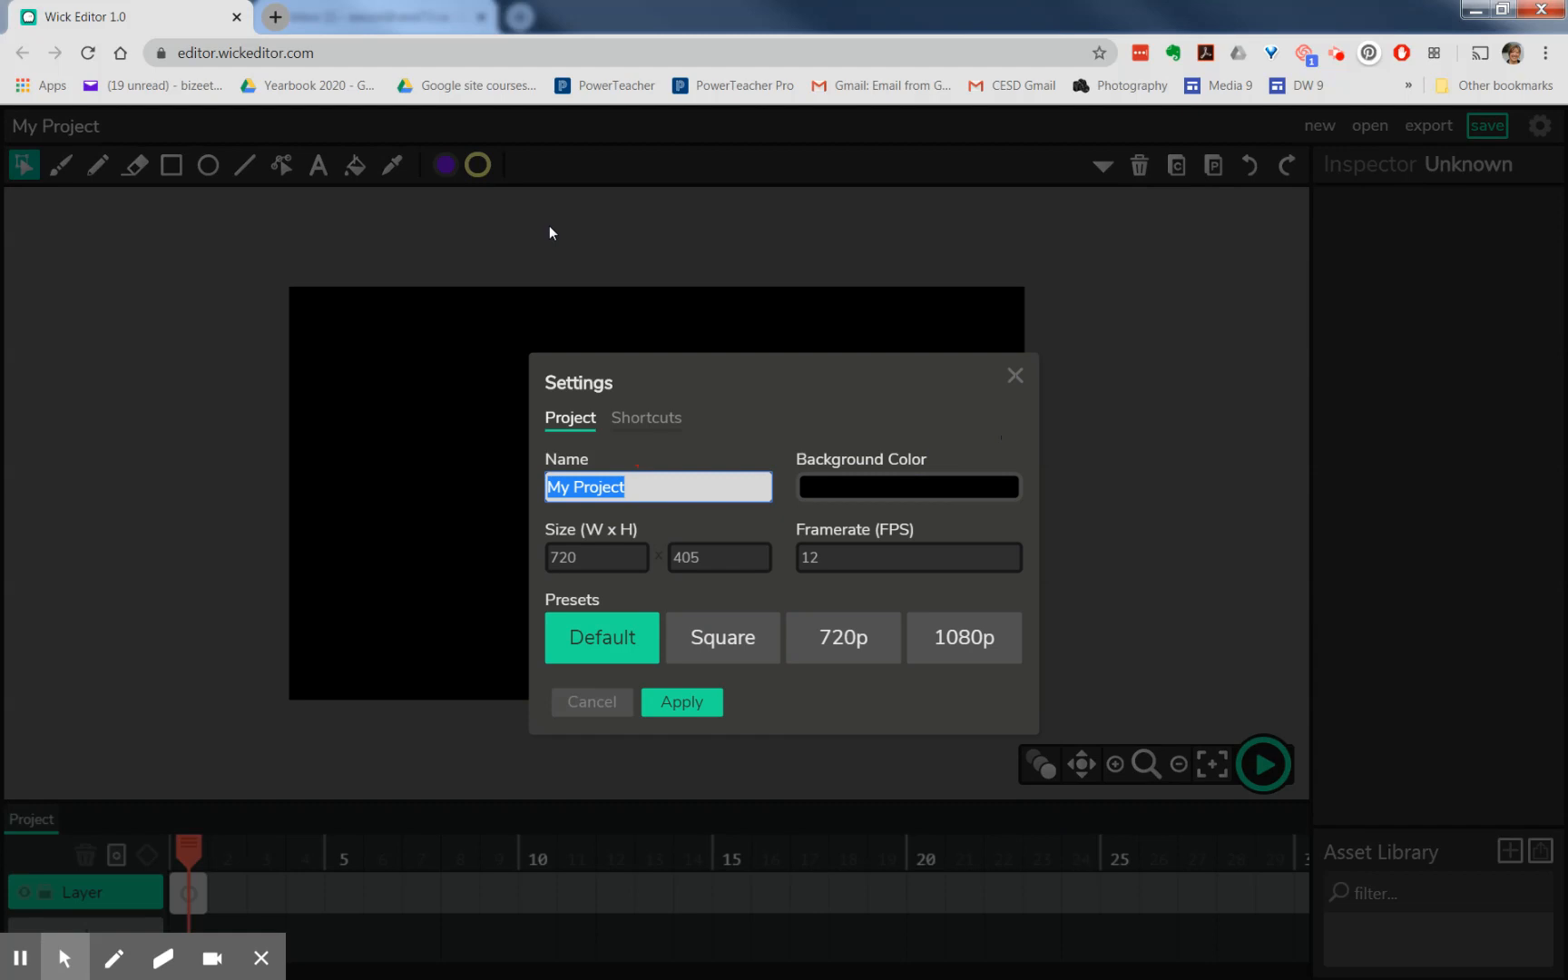
type("Night scene")
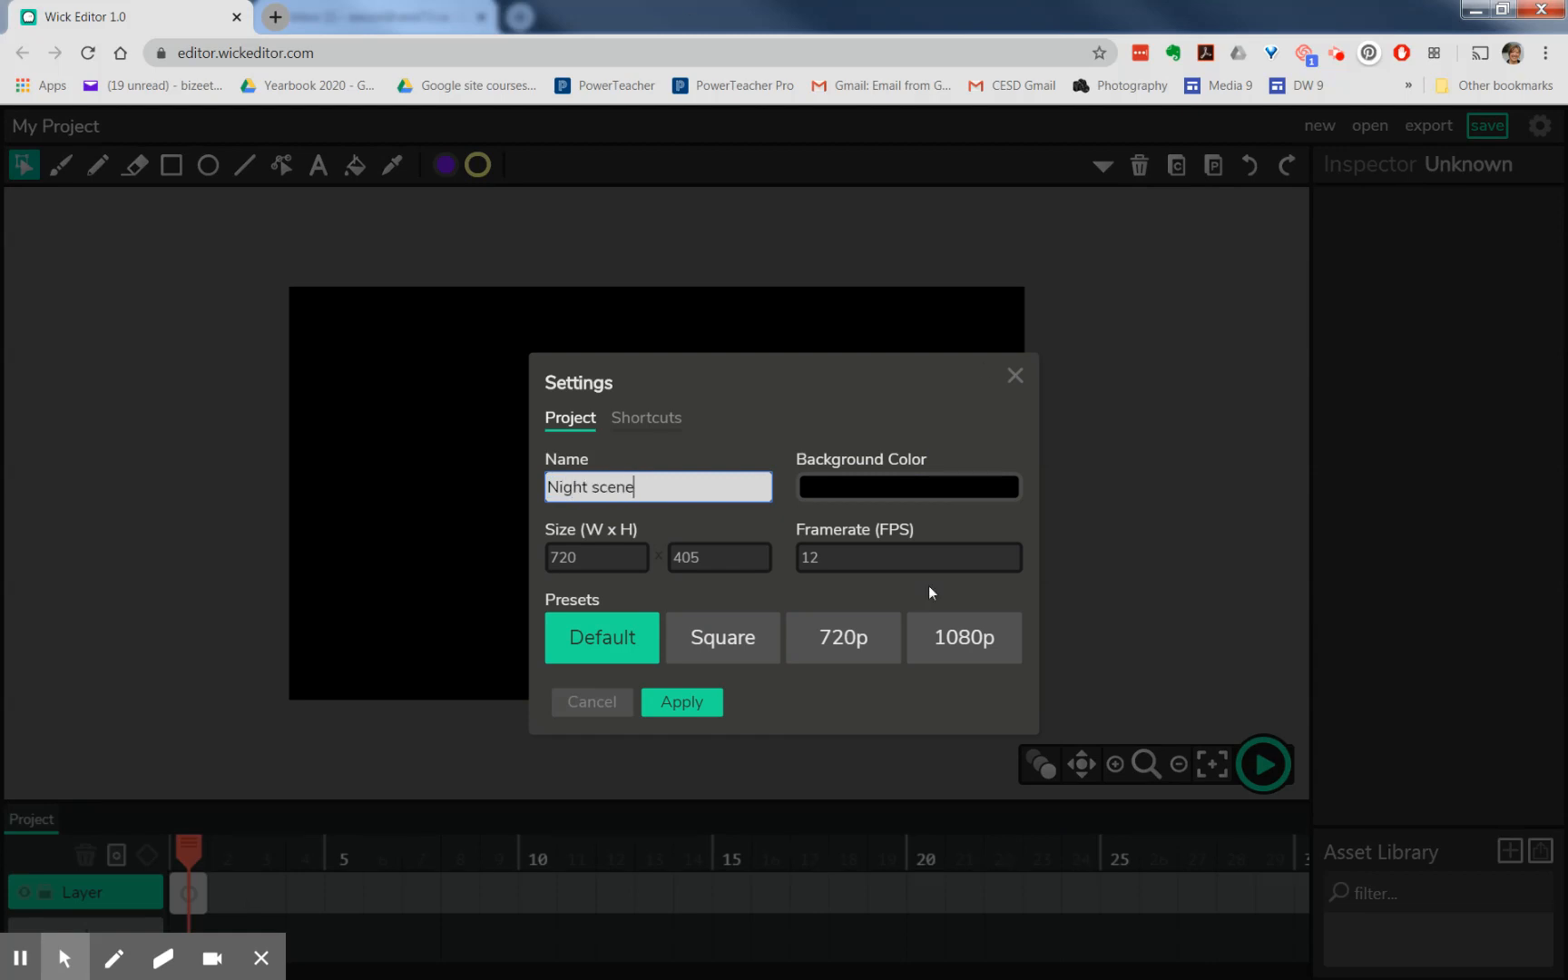
left_click(674, 703)
left_click(1014, 379)
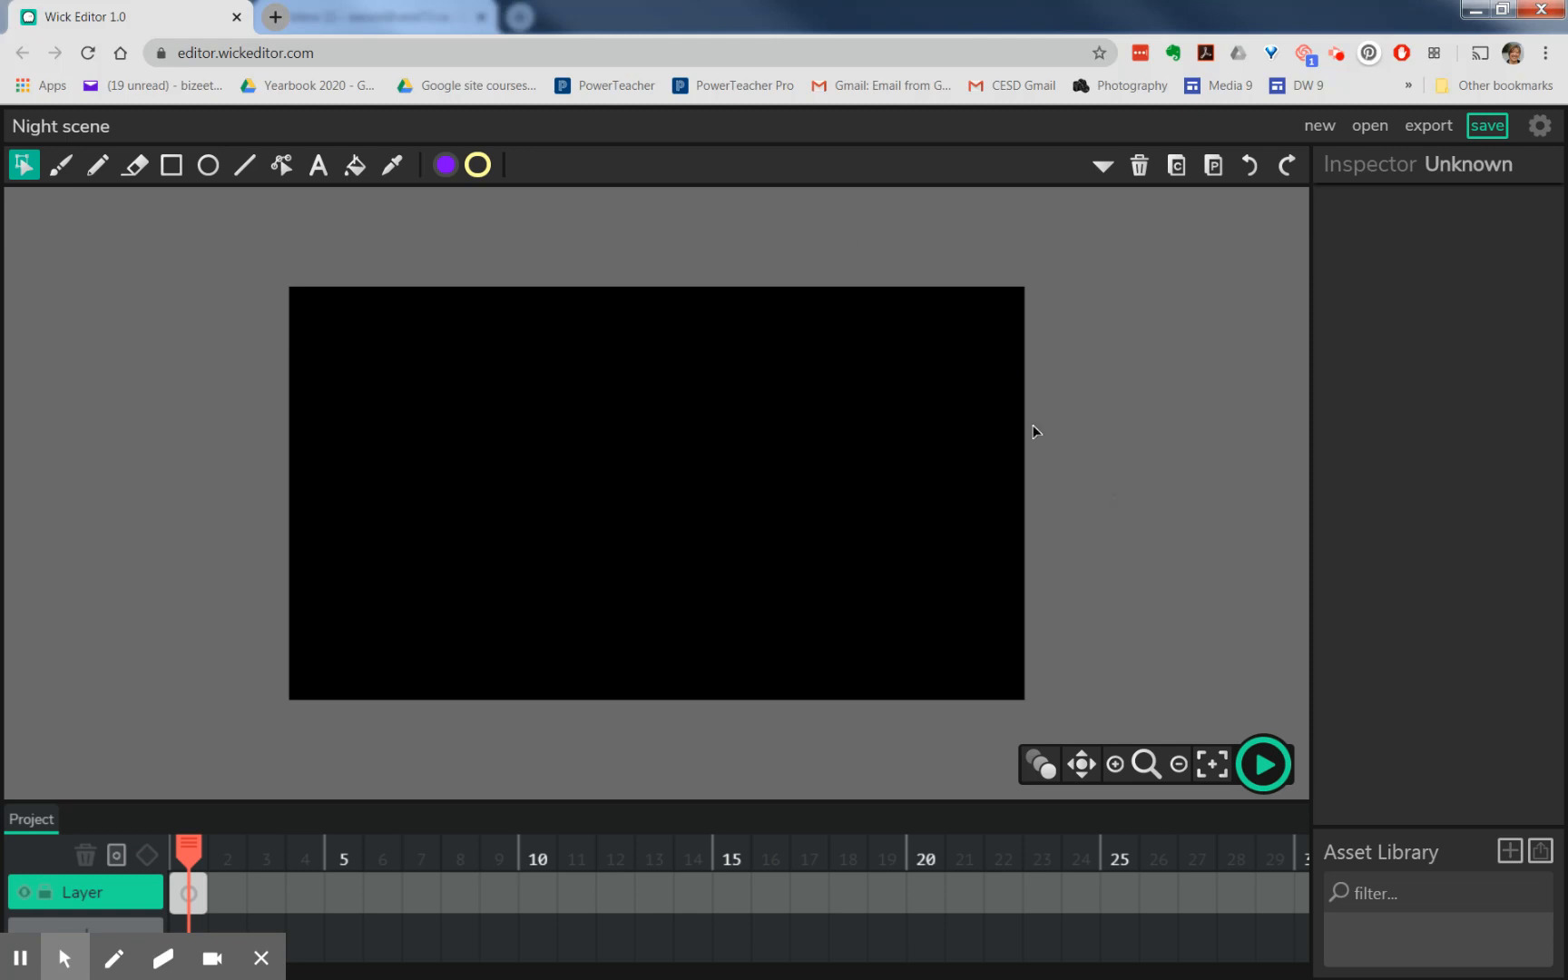
- Draw a pale yellow filled circle for the moon near the upper-left corner of the black canvas
left_click(447, 170)
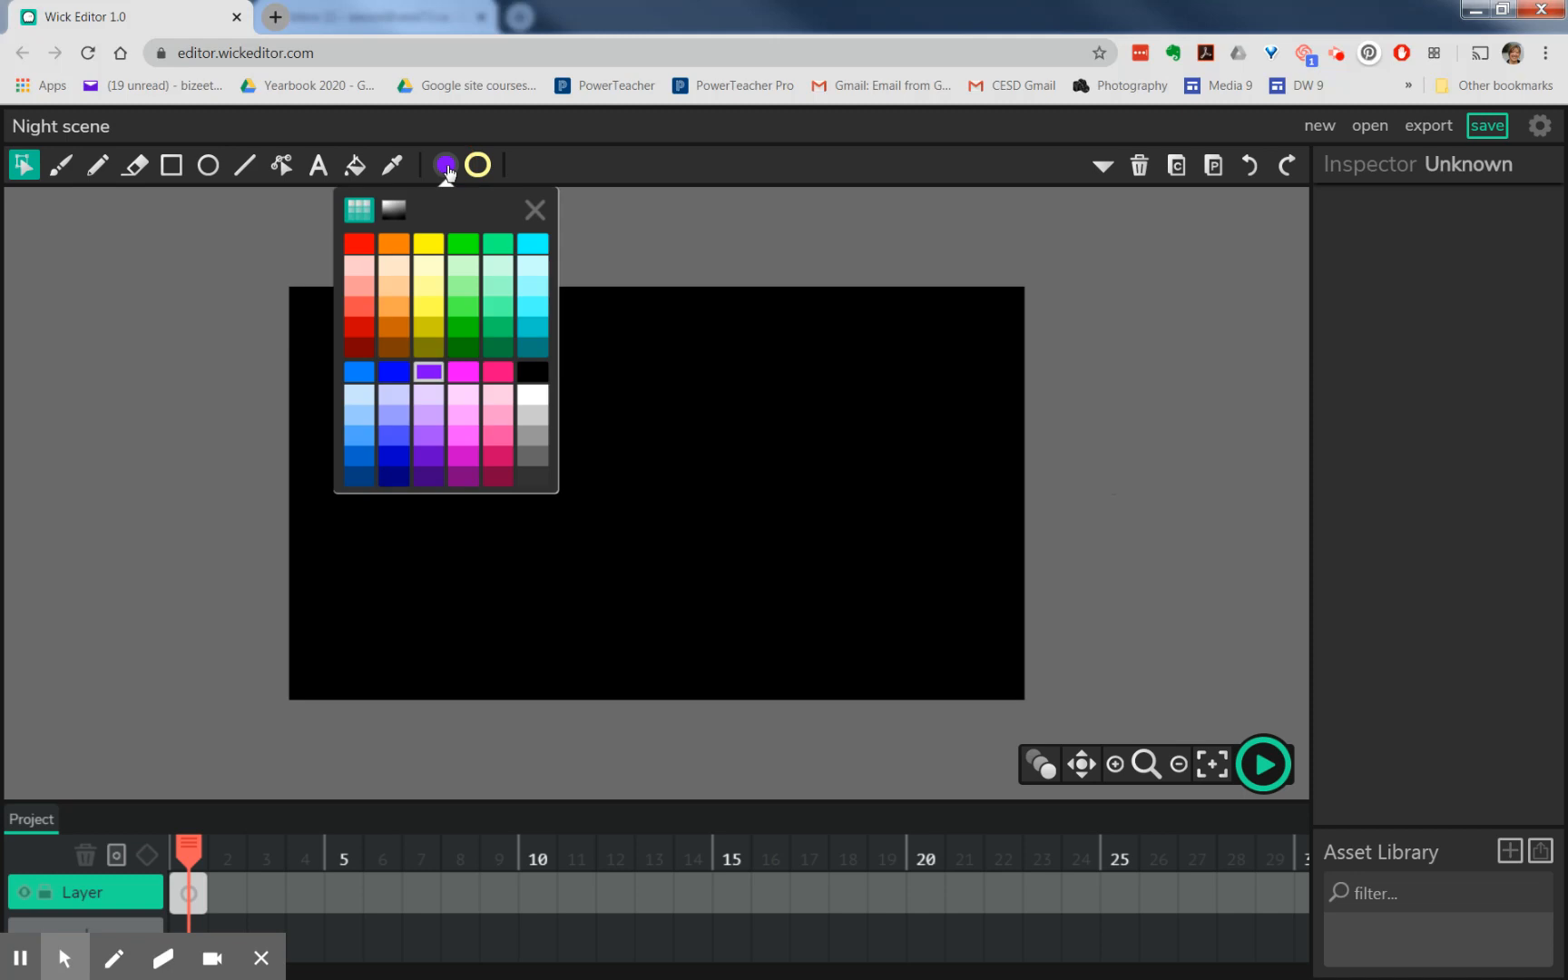
left_click(432, 289)
left_click(478, 166)
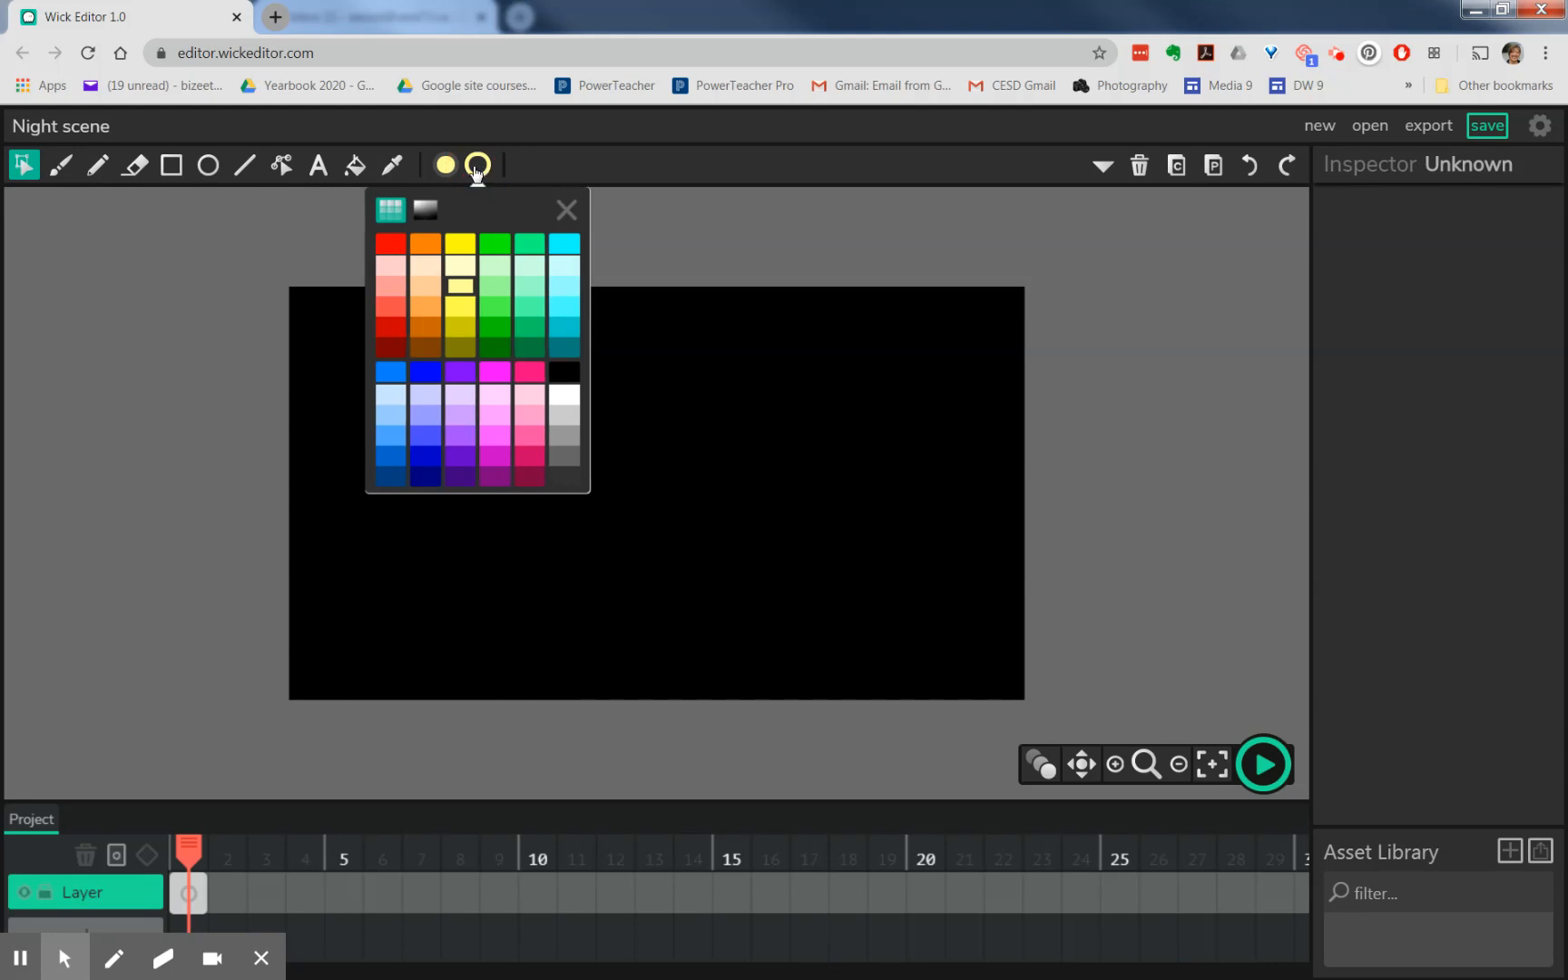
left_click(519, 165)
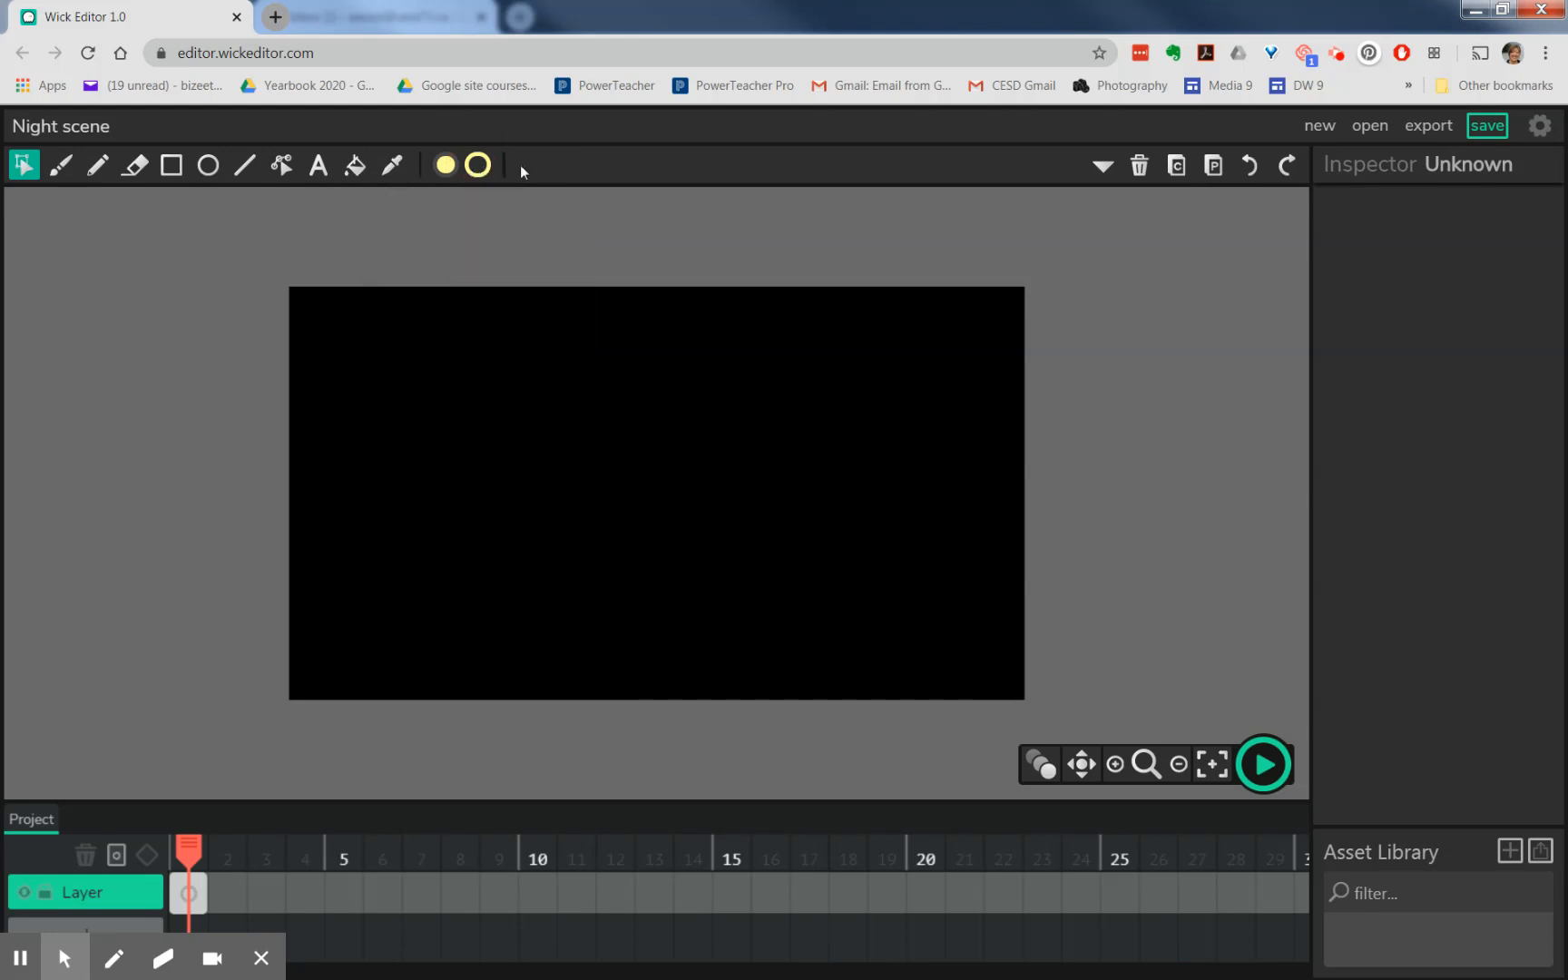
left_click(207, 165)
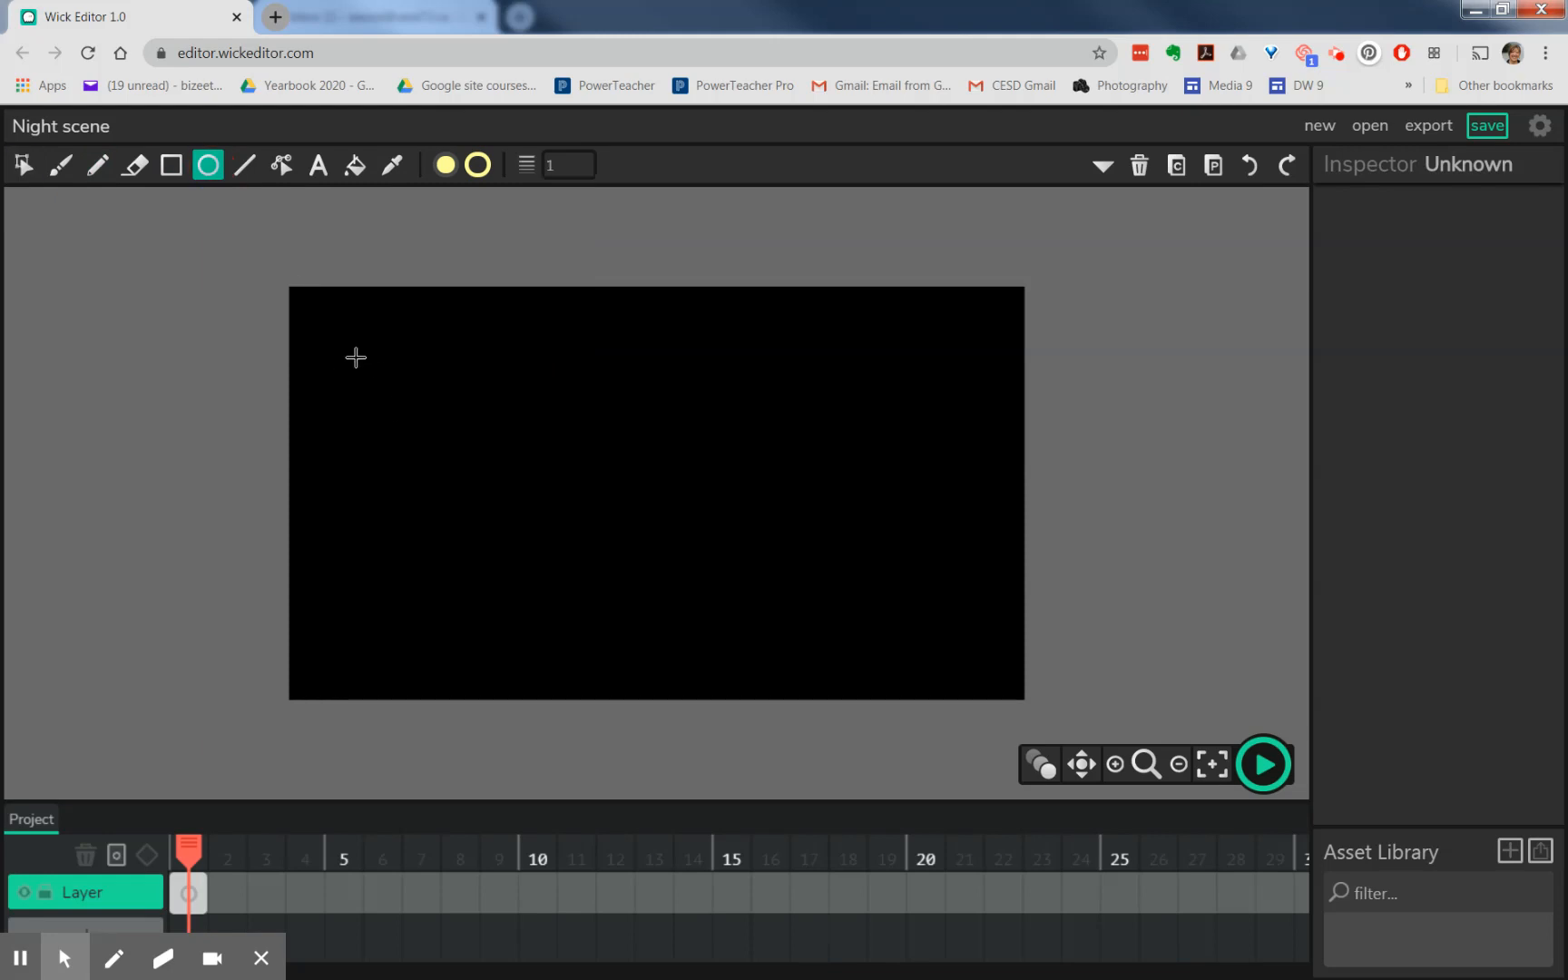
mouse_move(355, 339)
left_mouse_down()
mouse_move(413, 416)
mouse_move(439, 424)
left_mouse_up()
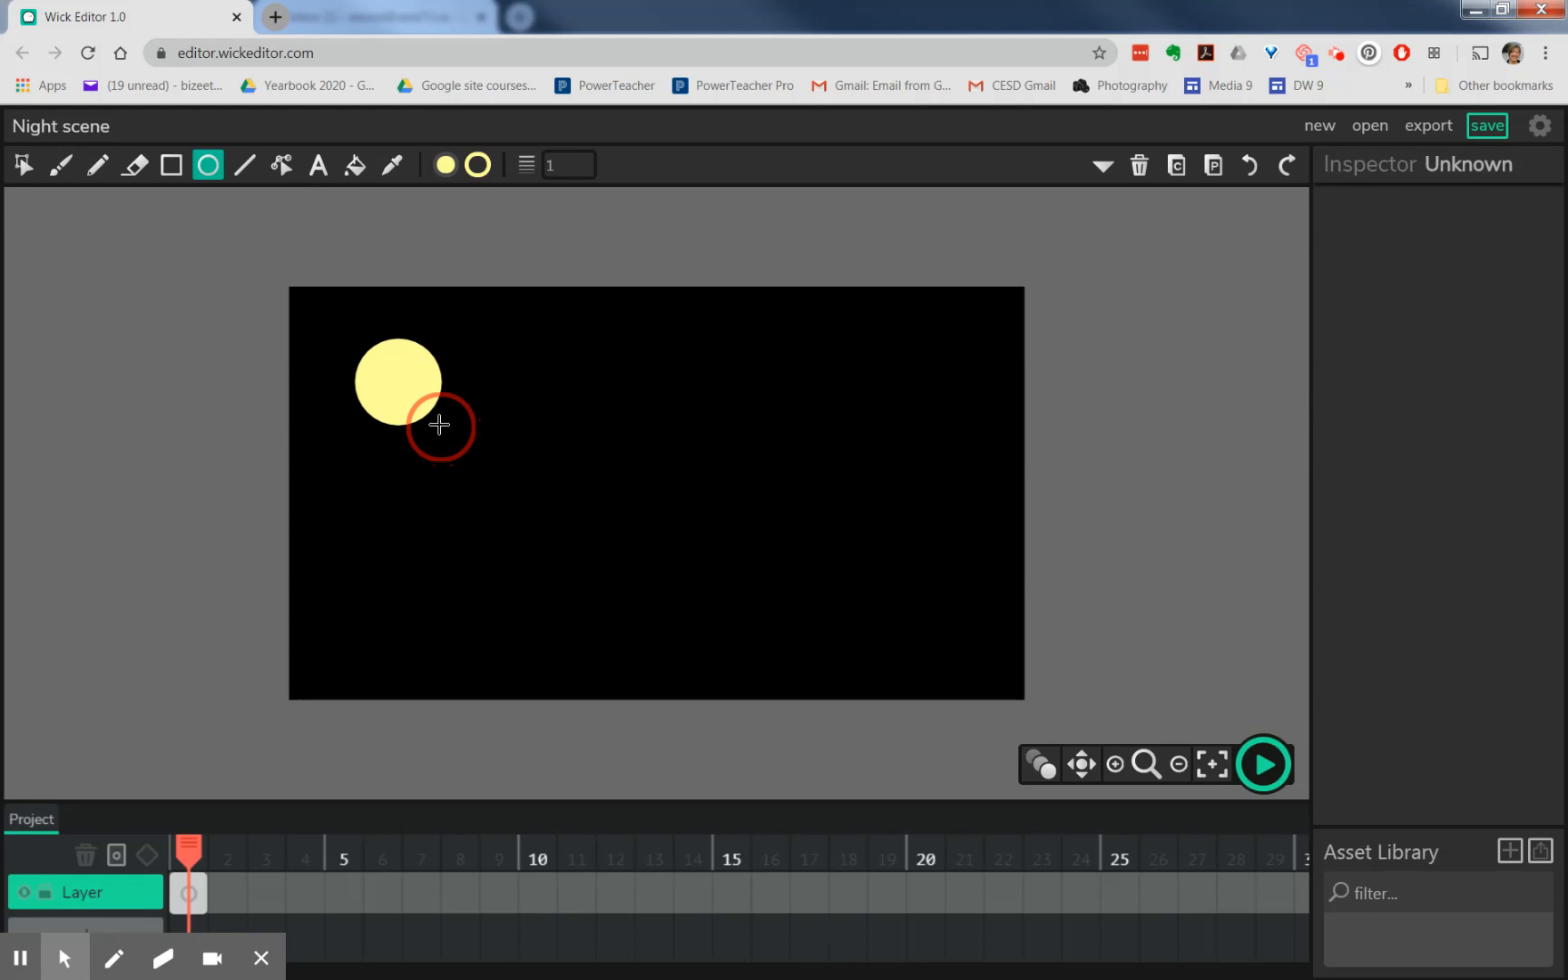
left_click_drag(439, 425, 438, 423)
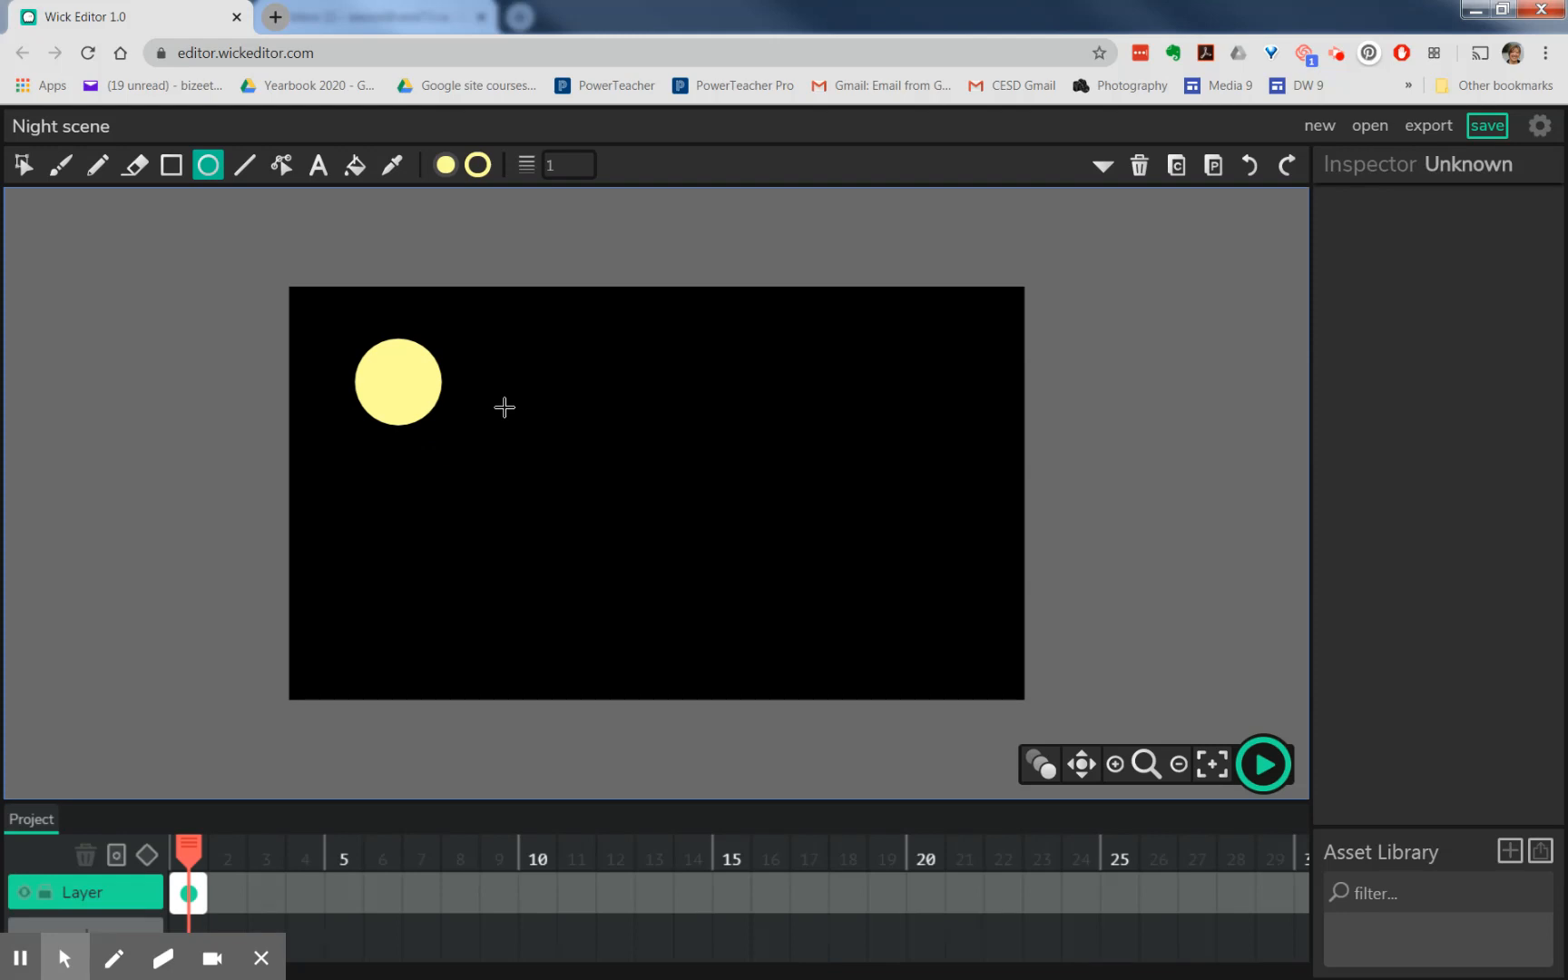
- Draw a purple filled ellipse about 86 by 116 overlapping the right part of the yellow circle
left_click(447, 166)
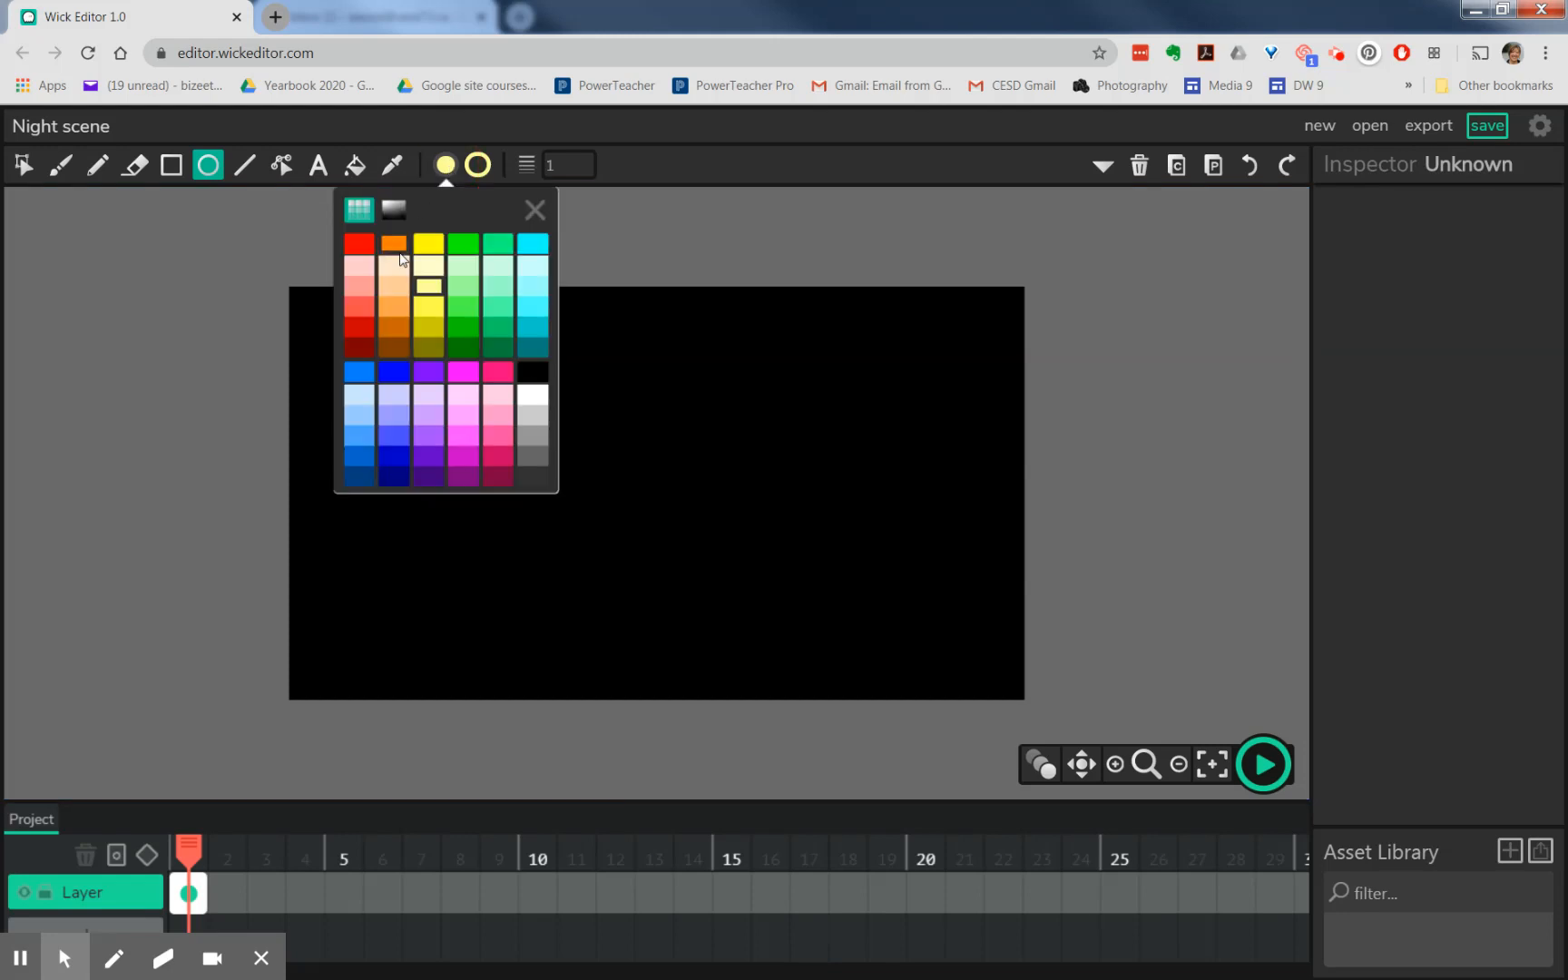
left_click(432, 380)
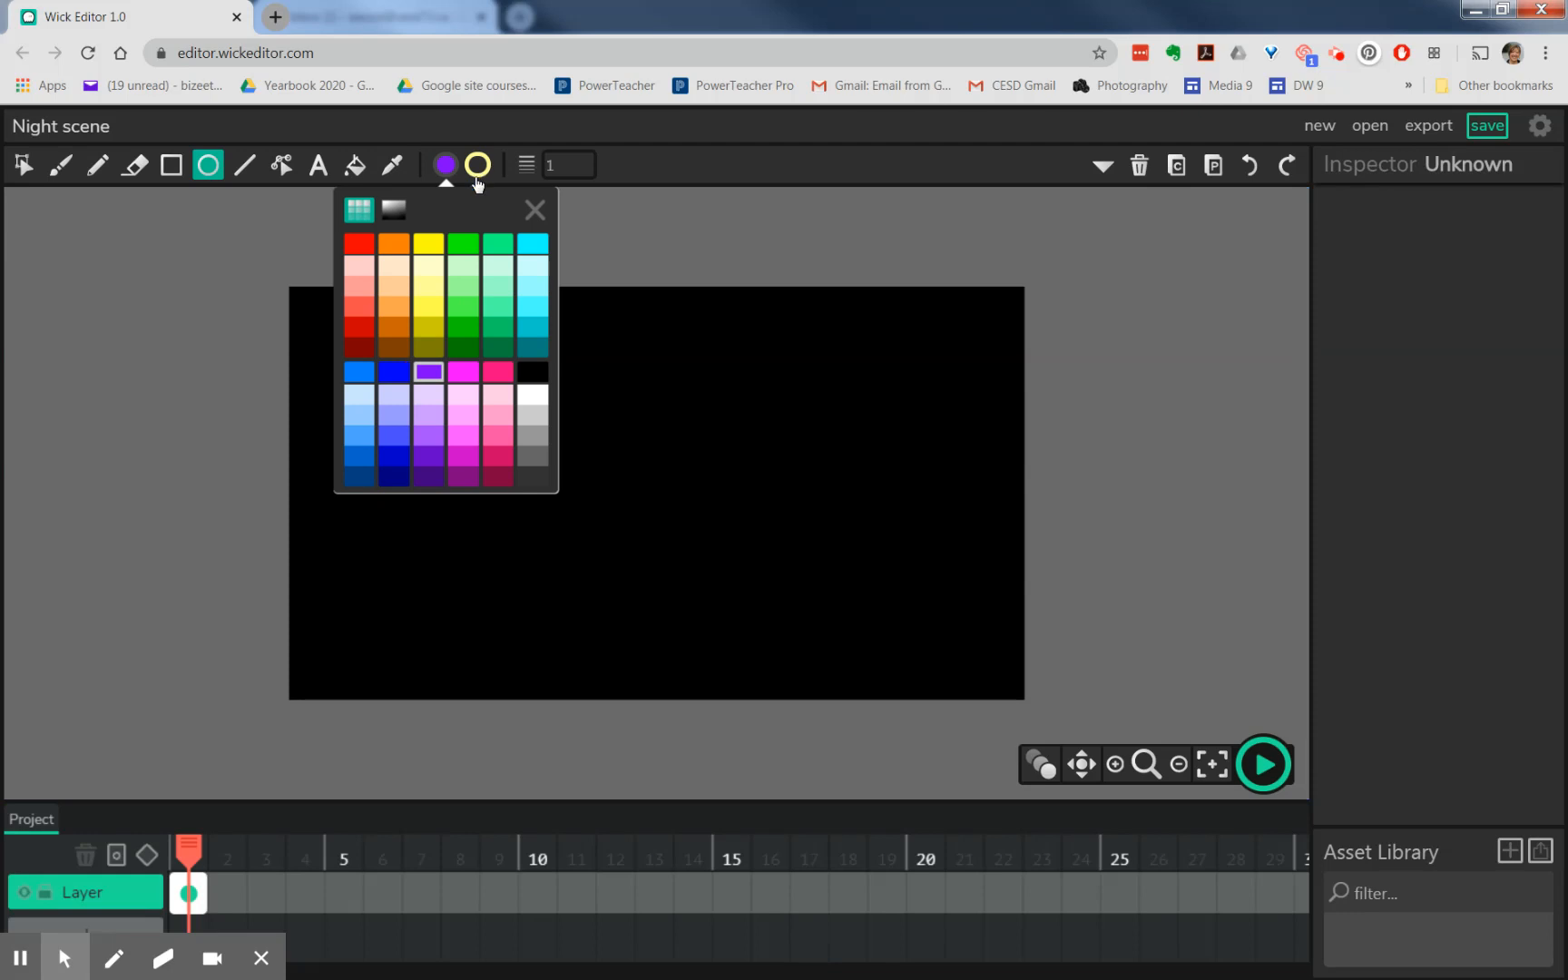
left_click(447, 167)
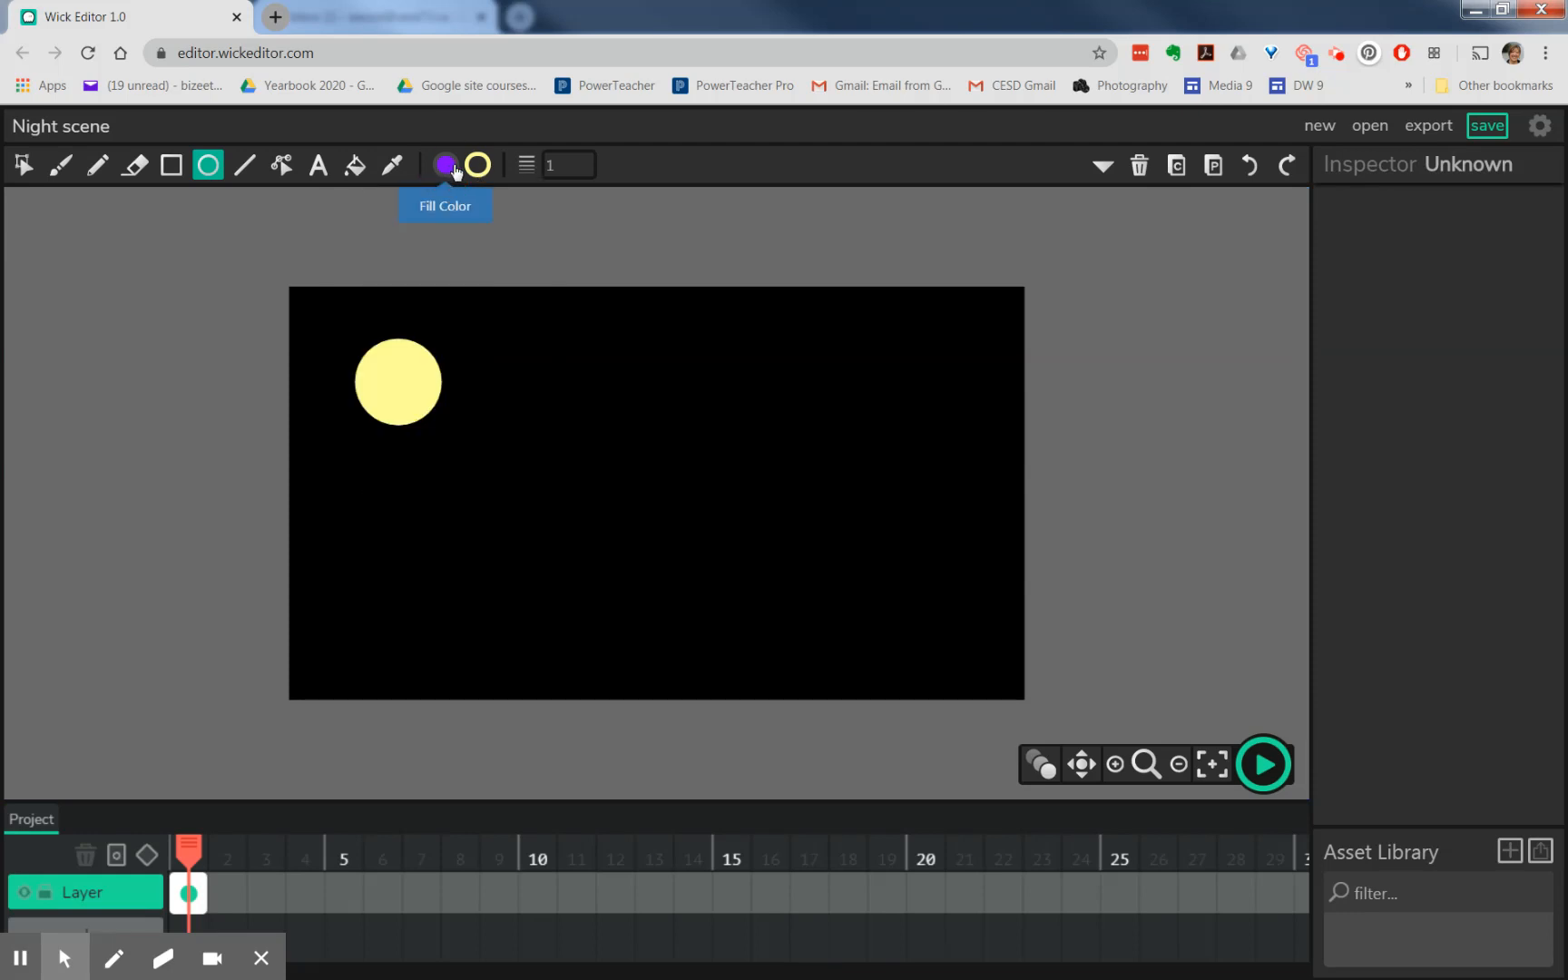
left_click(196, 166)
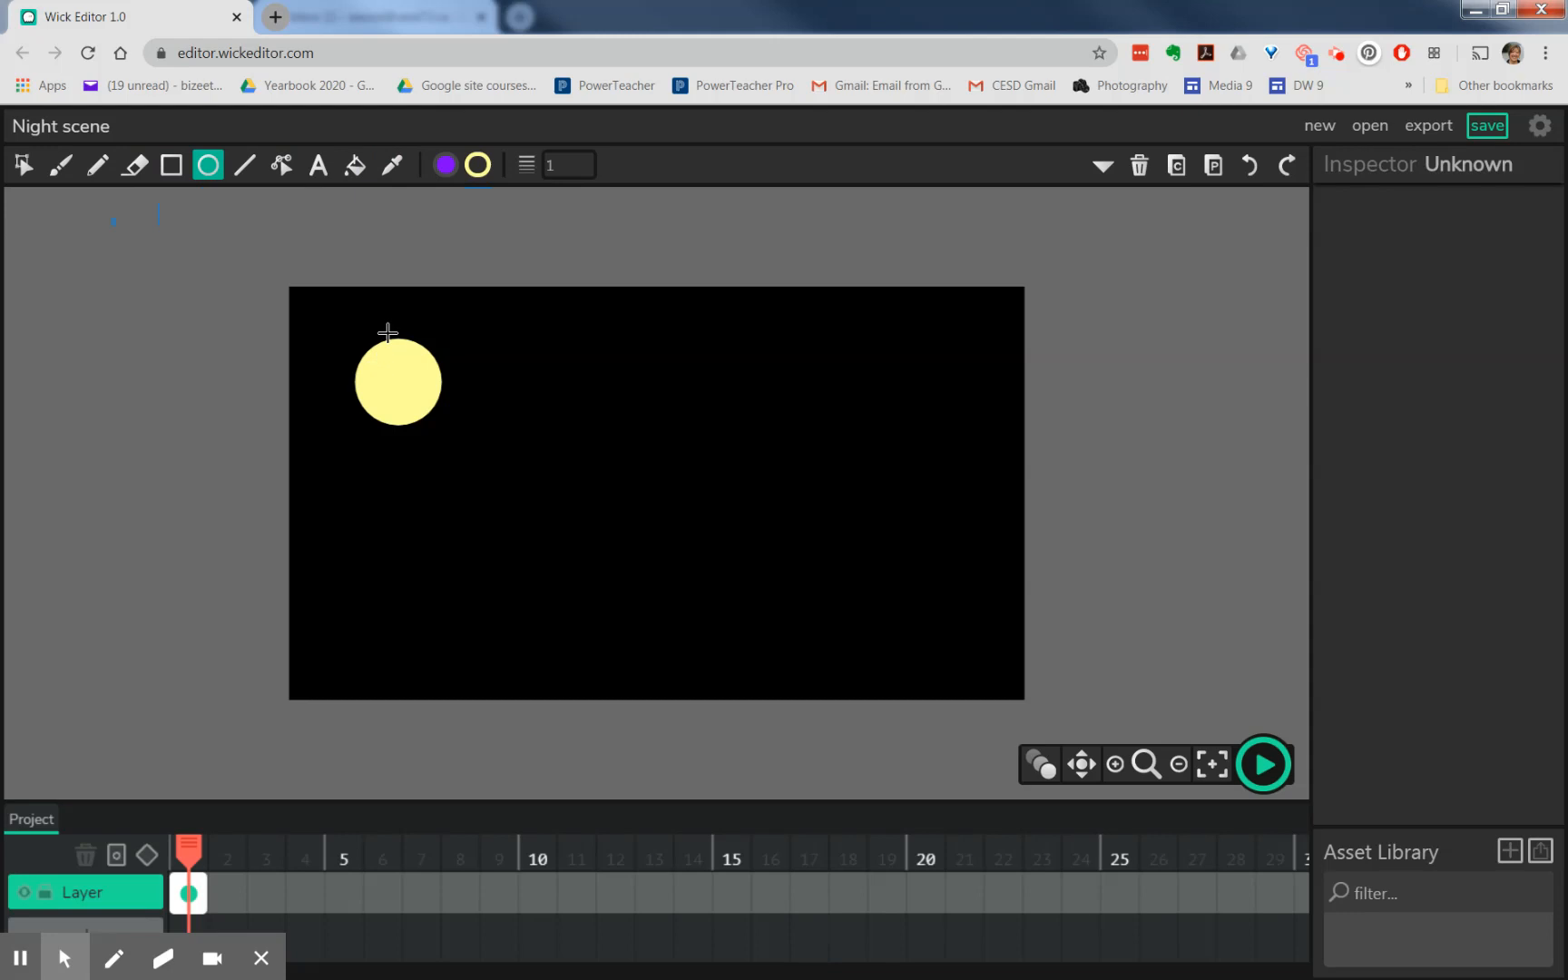
mouse_move(393, 343)
left_mouse_down()
mouse_move(400, 395)
mouse_move(480, 458)
left_mouse_up()
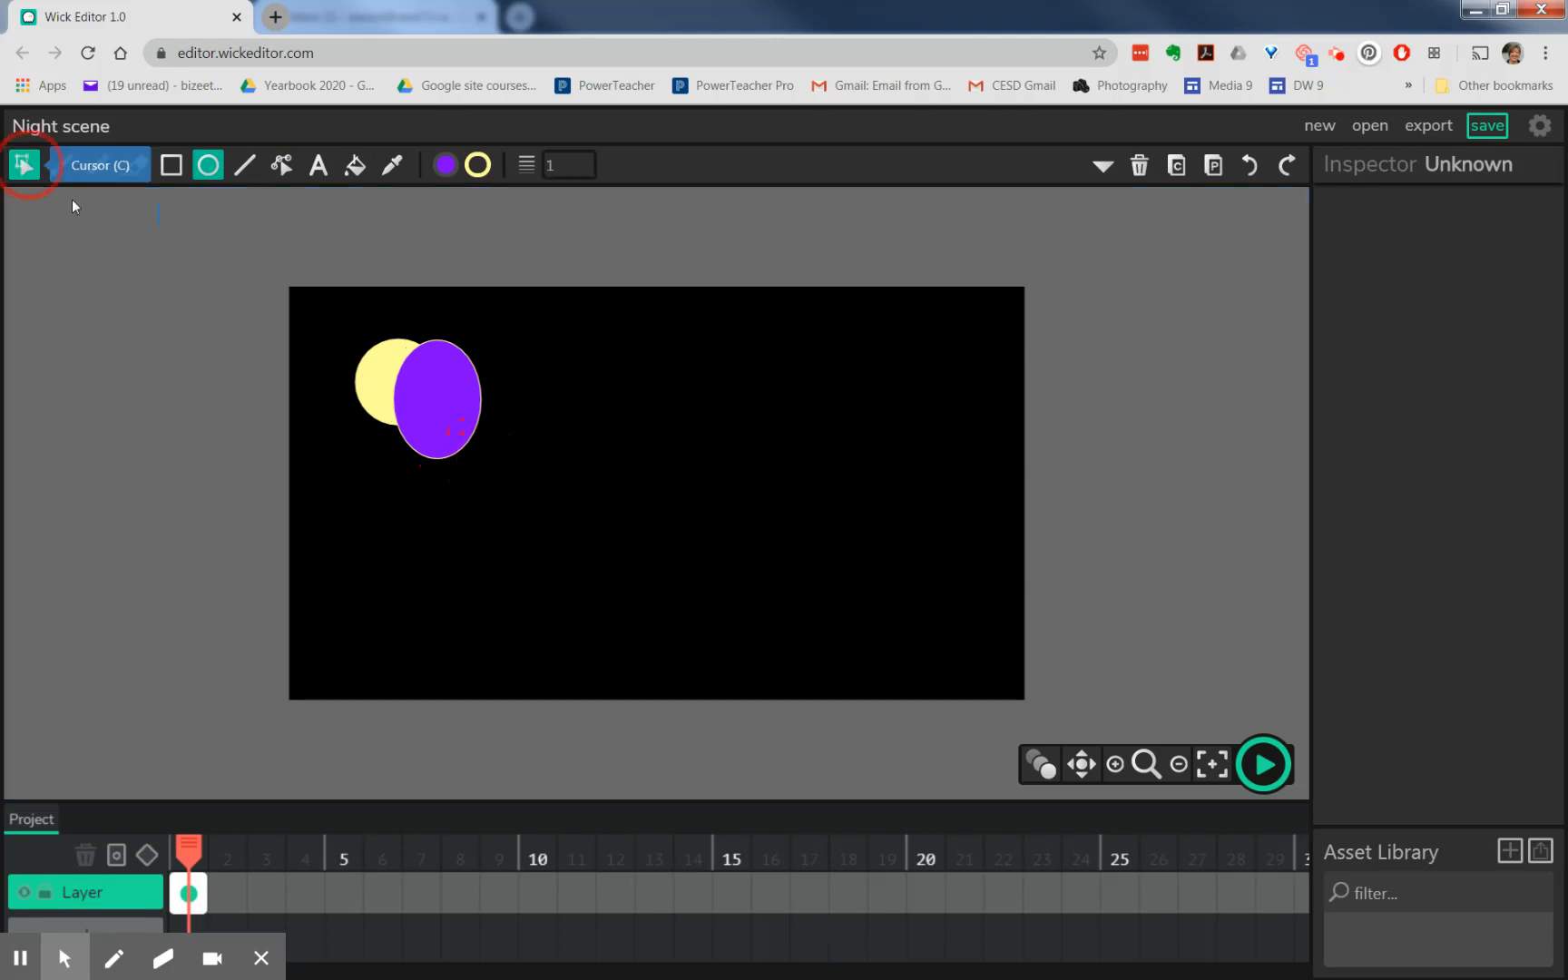
- Move the purple ellipse slightly up and left so it covers more of the yellow circle
left_click(23, 164)
left_click_drag(433, 400, 419, 390)
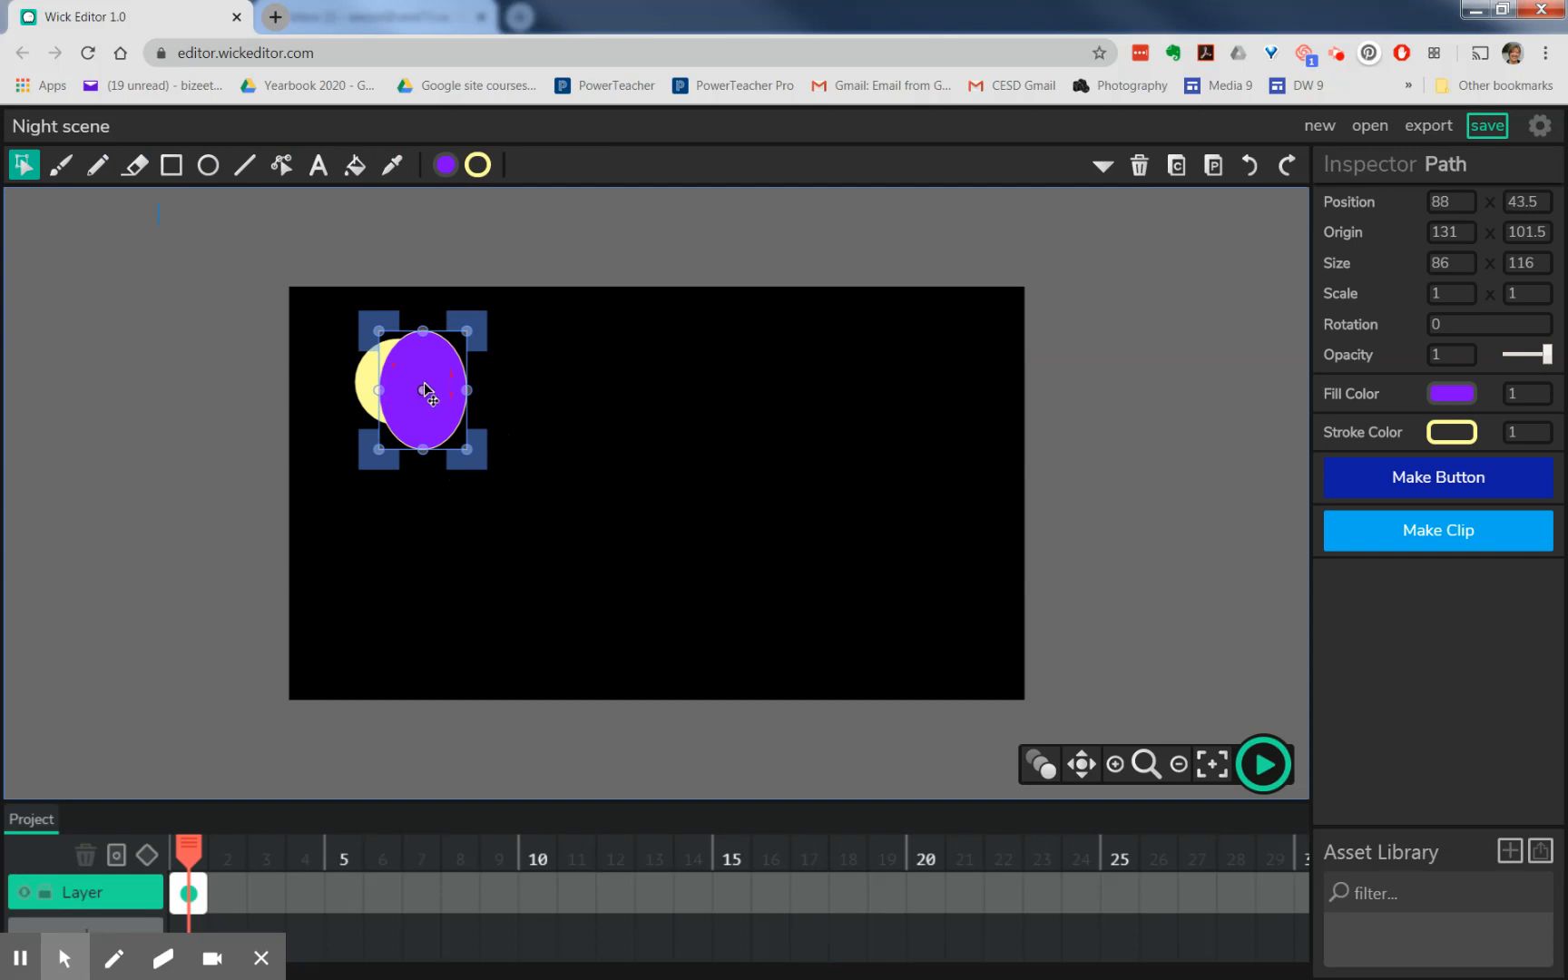
left_click_drag(426, 389, 426, 384)
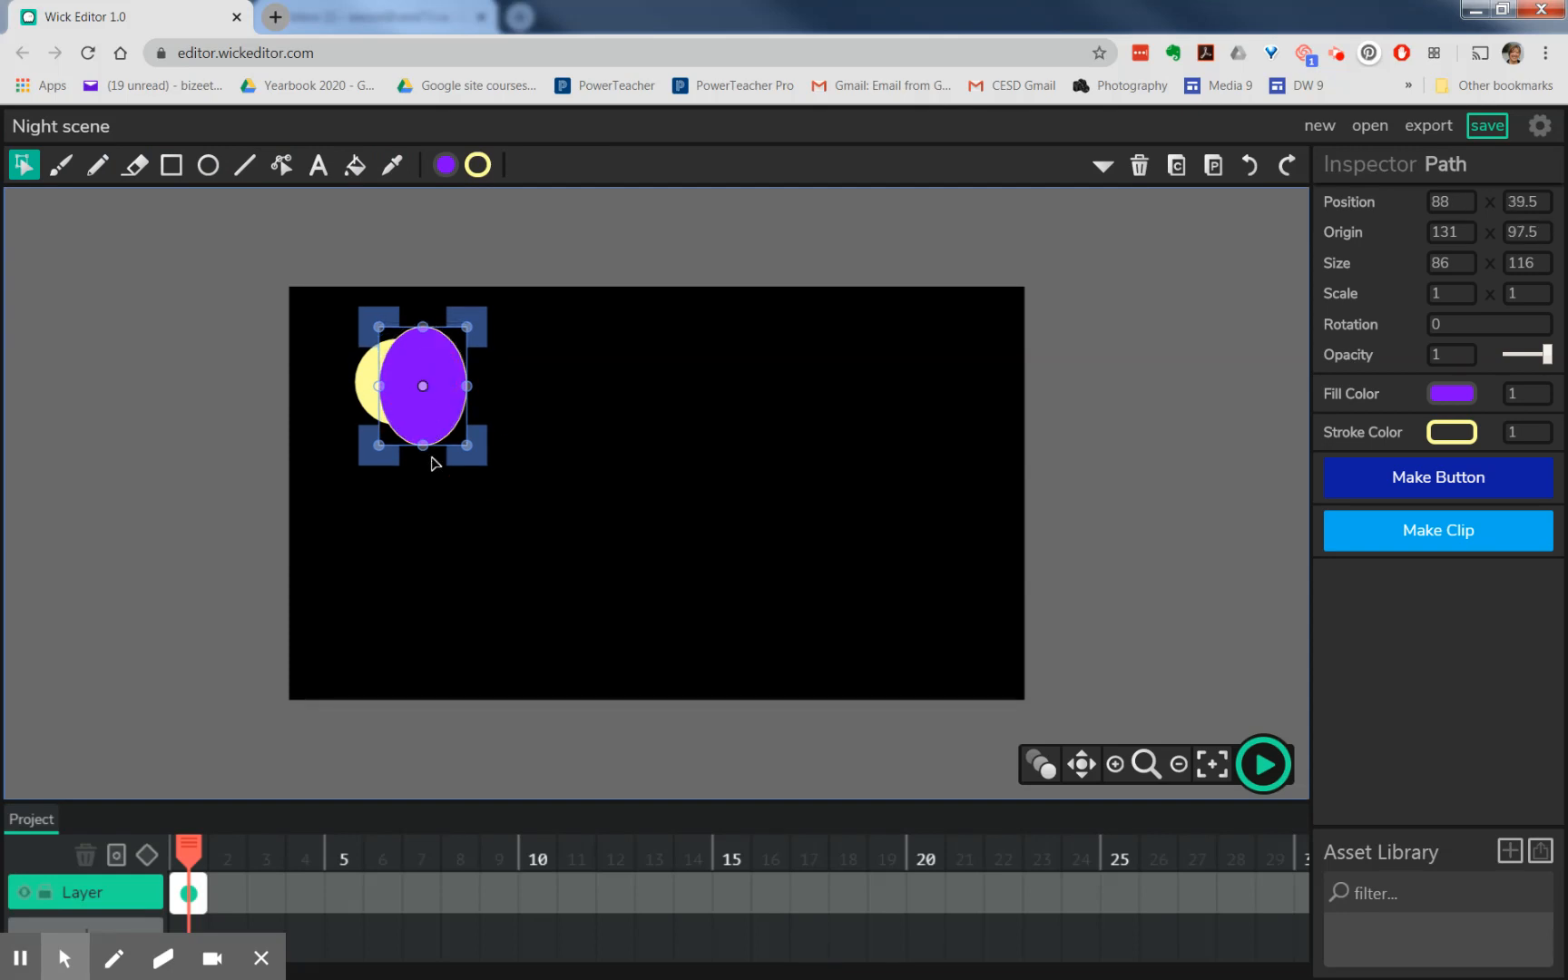
- Rotate the purple ellipse to about -6.5 degrees and widen it to about 104
left_click_drag(473, 448, 491, 463)
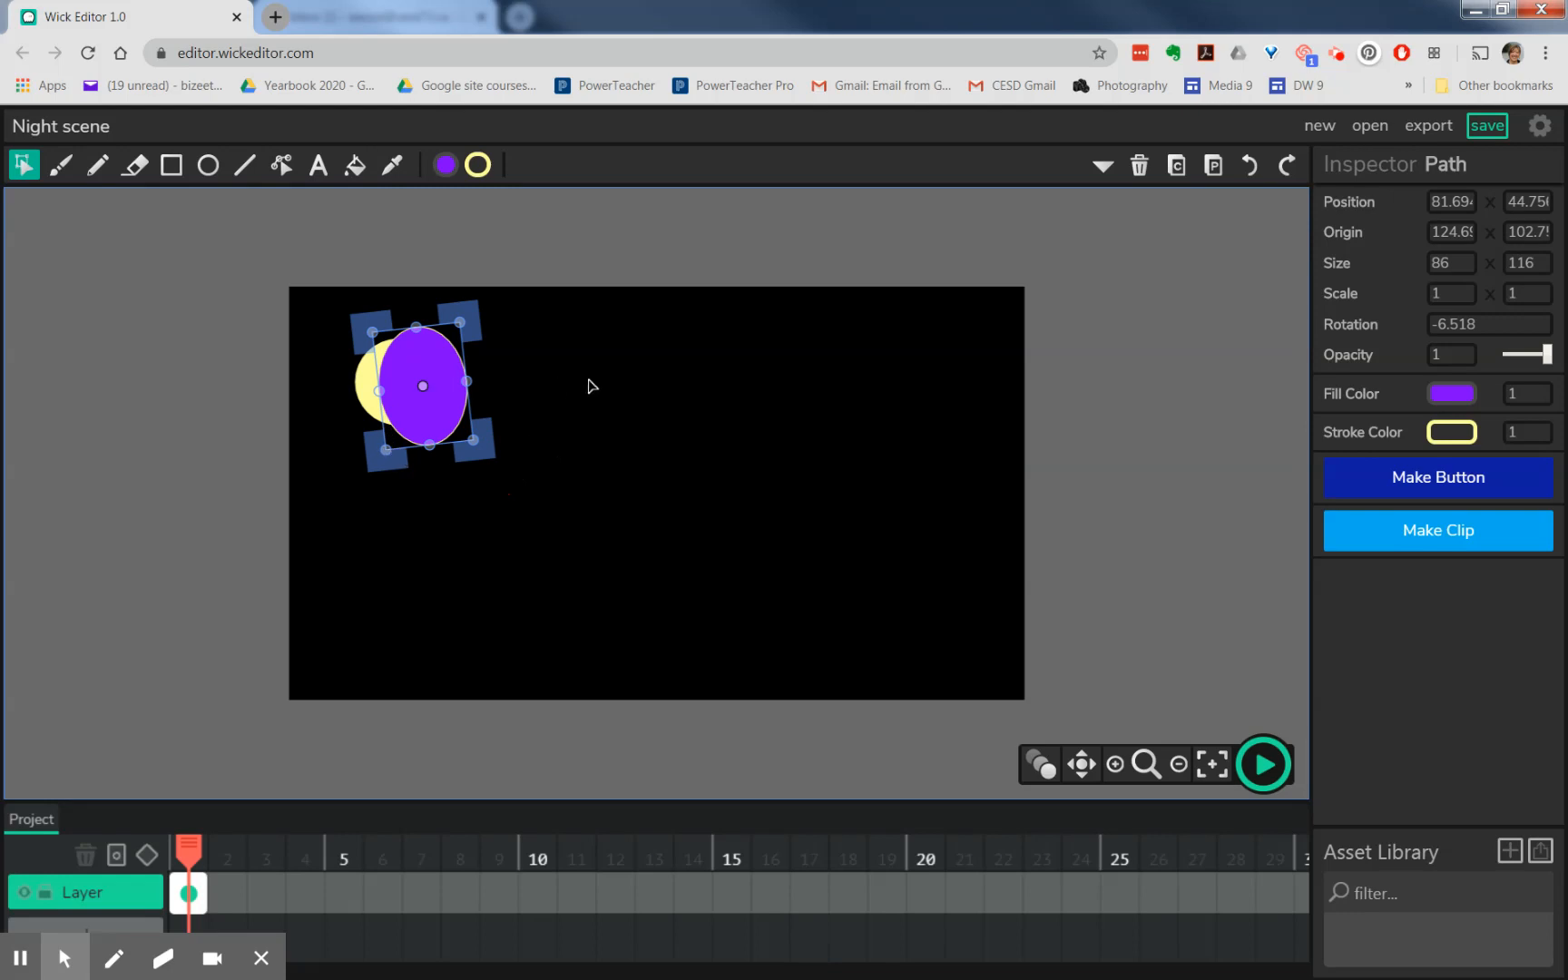
left_click(380, 393)
left_click_drag(380, 392, 447, 403)
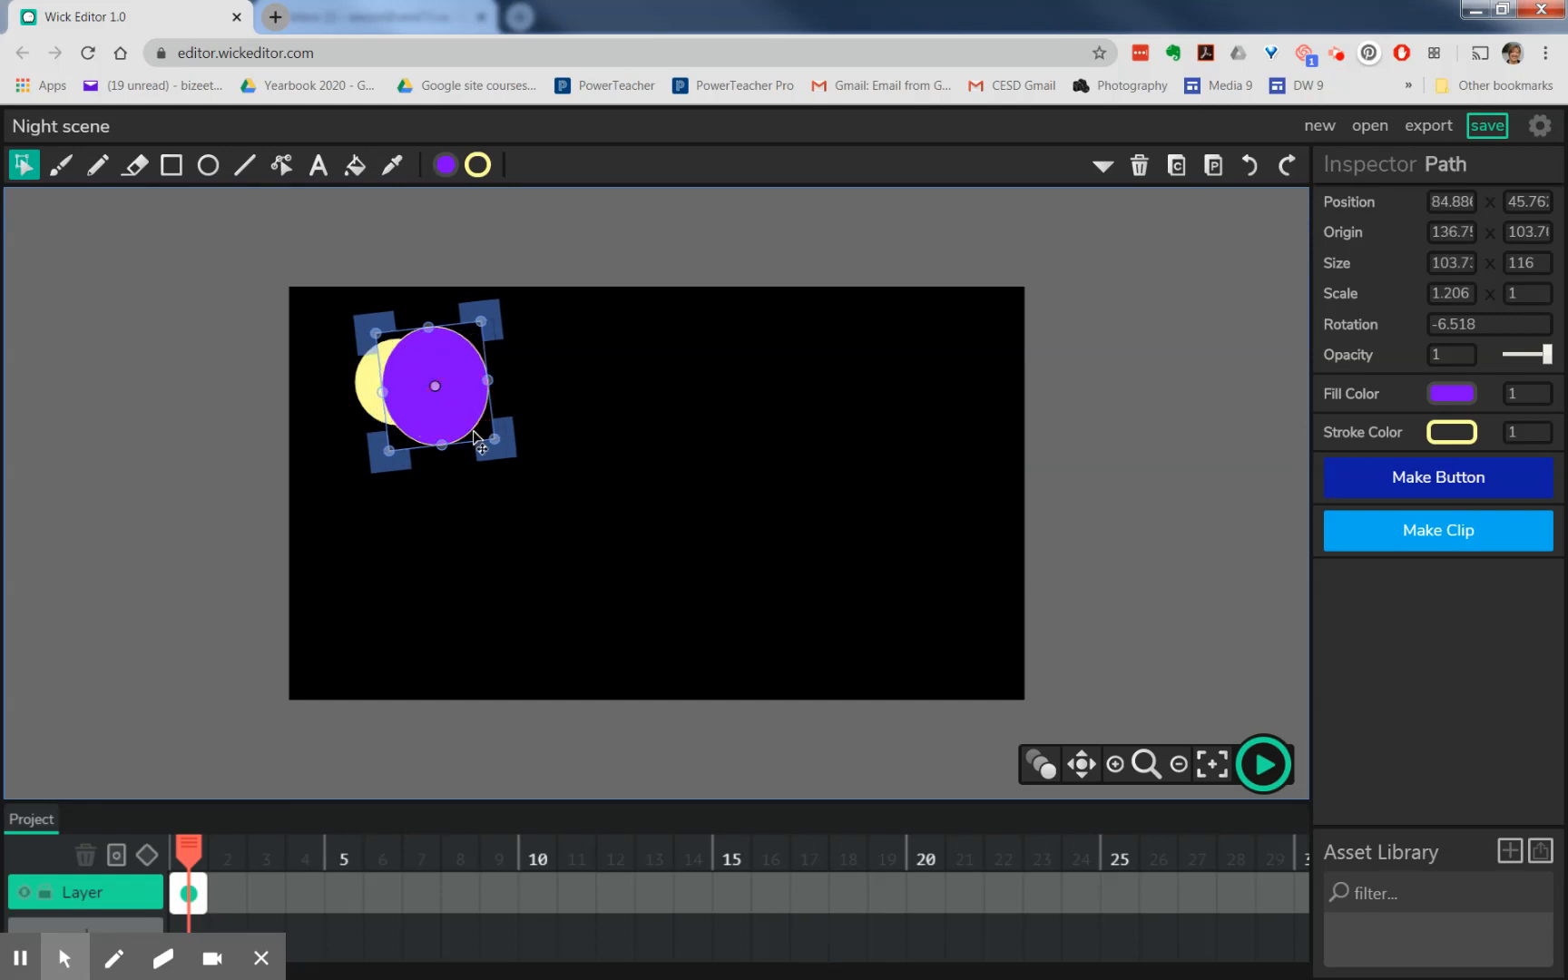
- Nudge the purple ellipse 3 units left over the yellow circle and deselect it
key("Left")
key("Left")
key("Left")
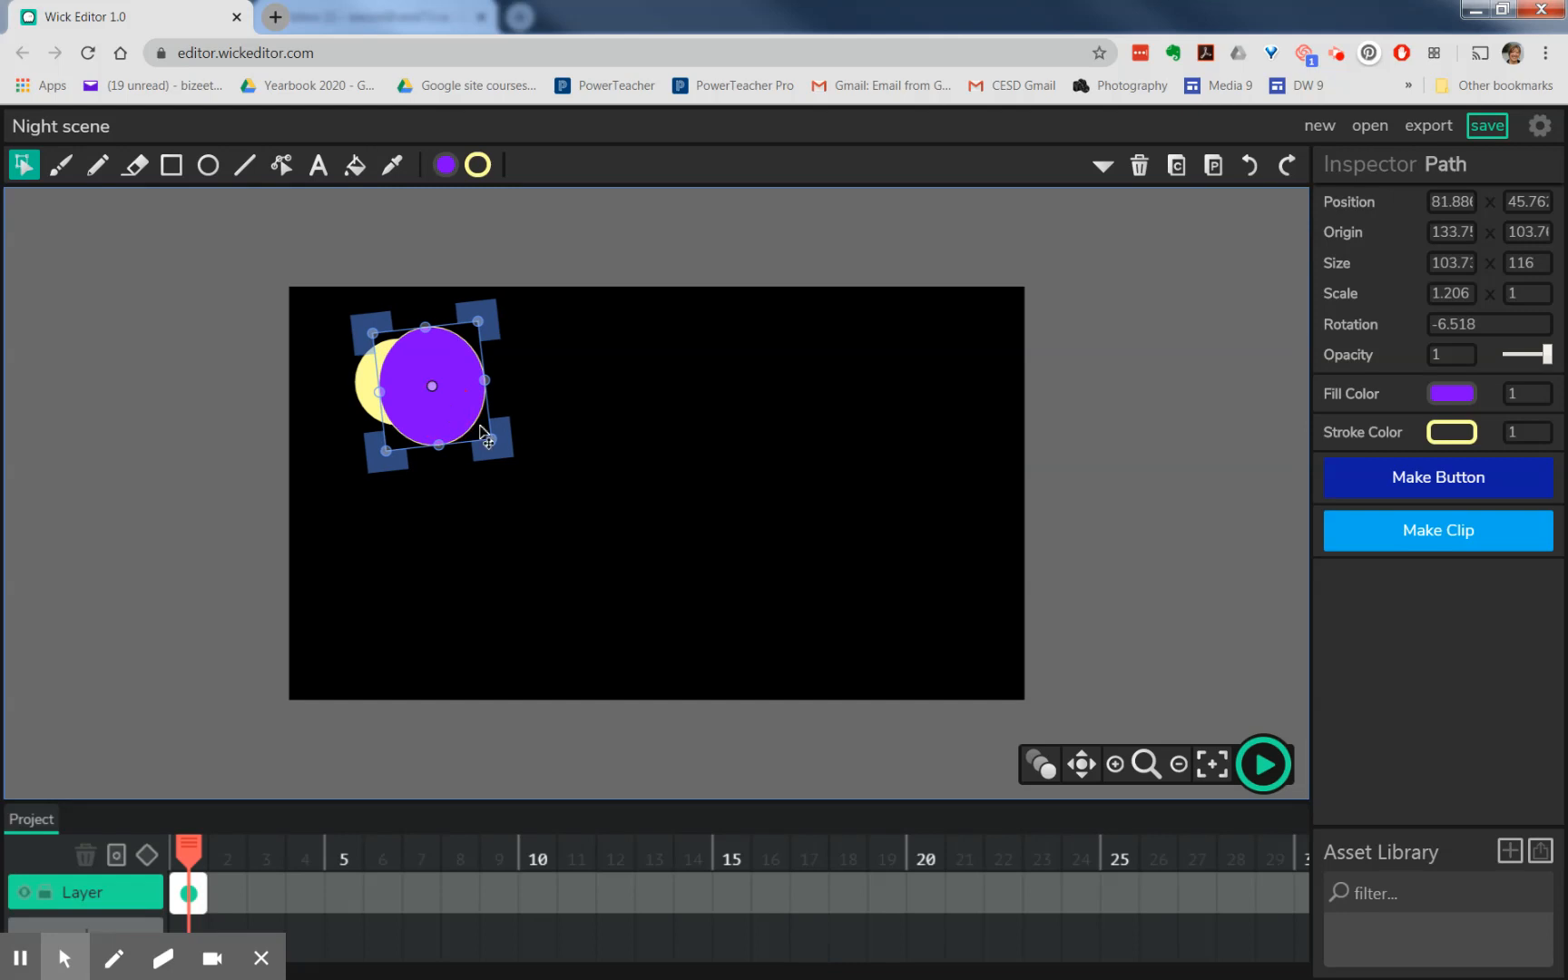
left_click(599, 415)
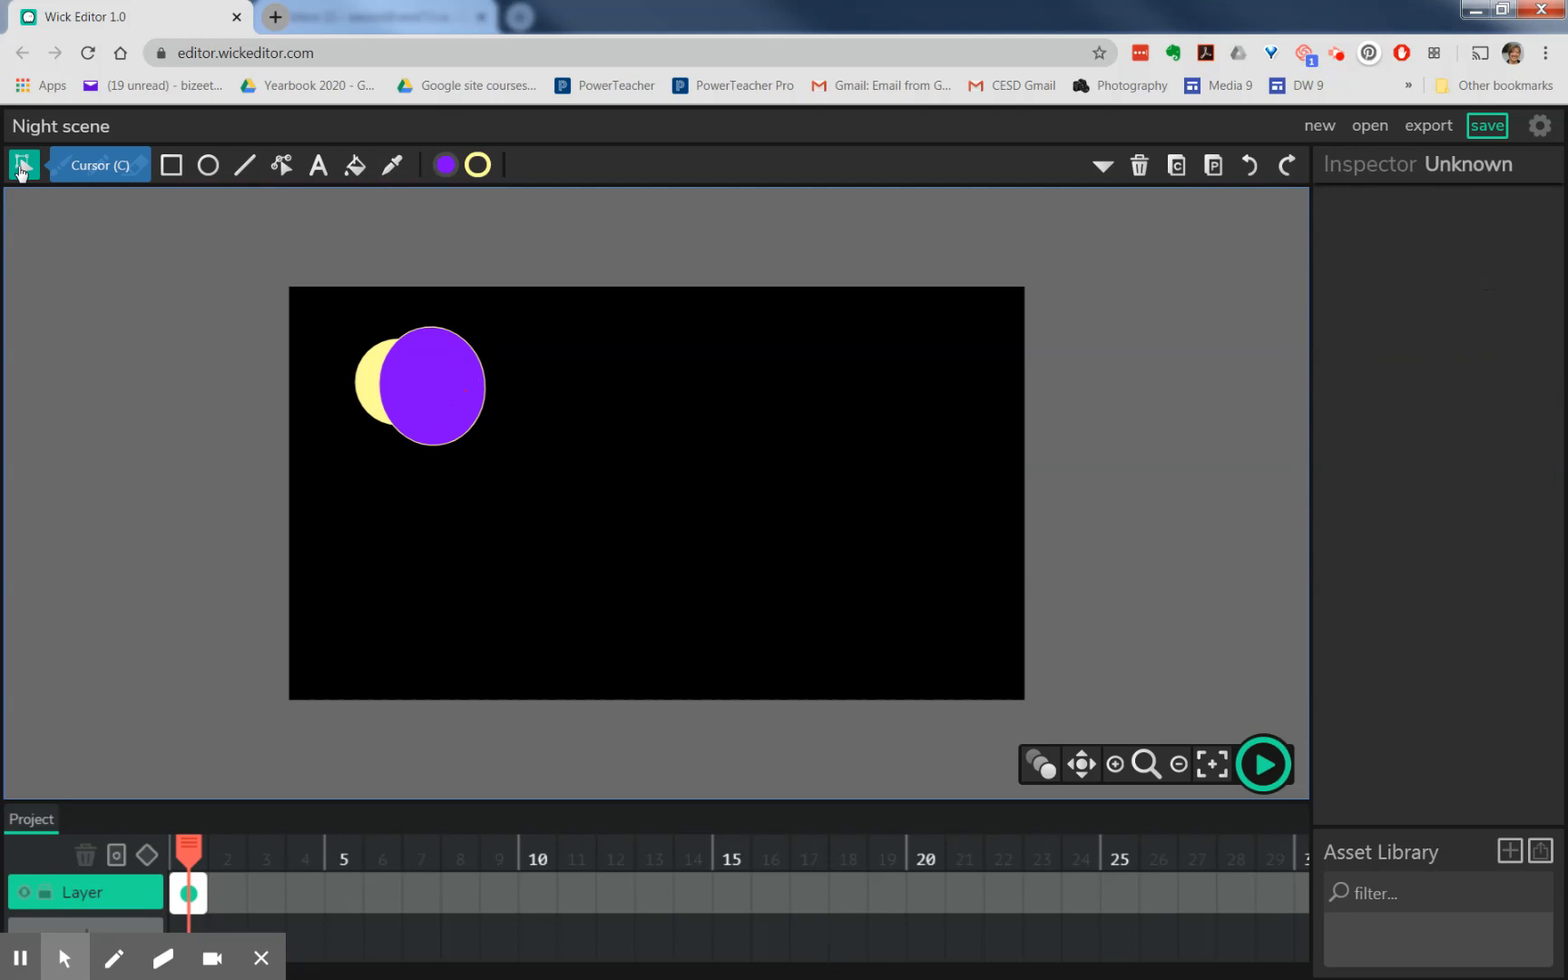
- Select both overlapping shapes and subtract the purple ellipse from the yellow circle to cut a crescent
left_click(344, 457)
left_click(523, 499)
key("ctrl+a")
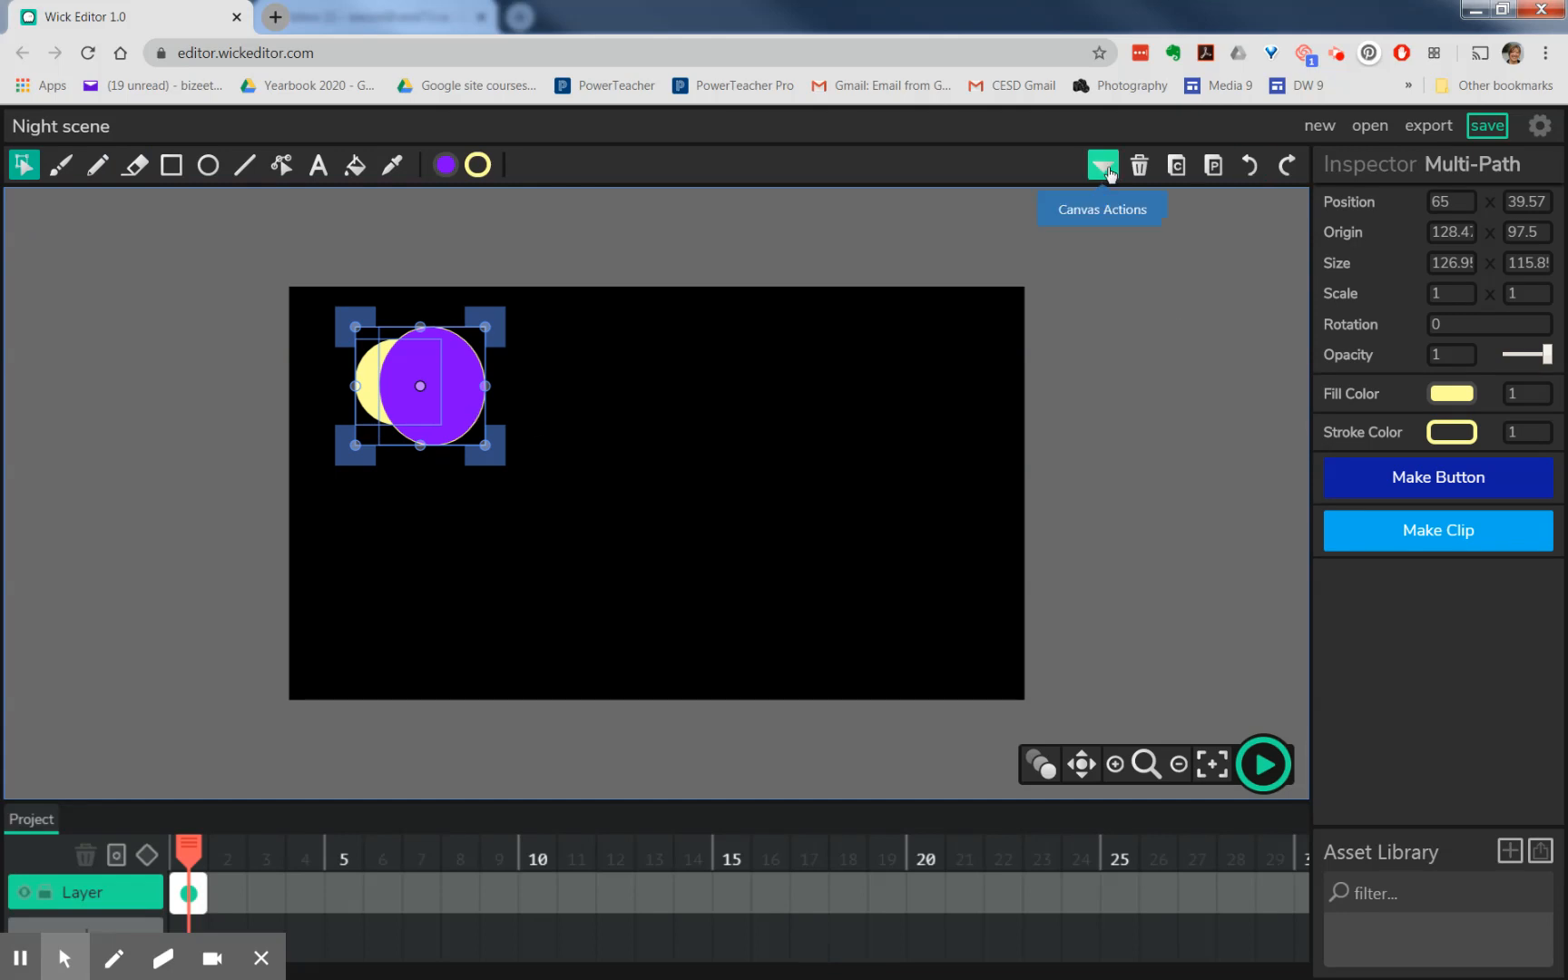
left_click(1107, 171)
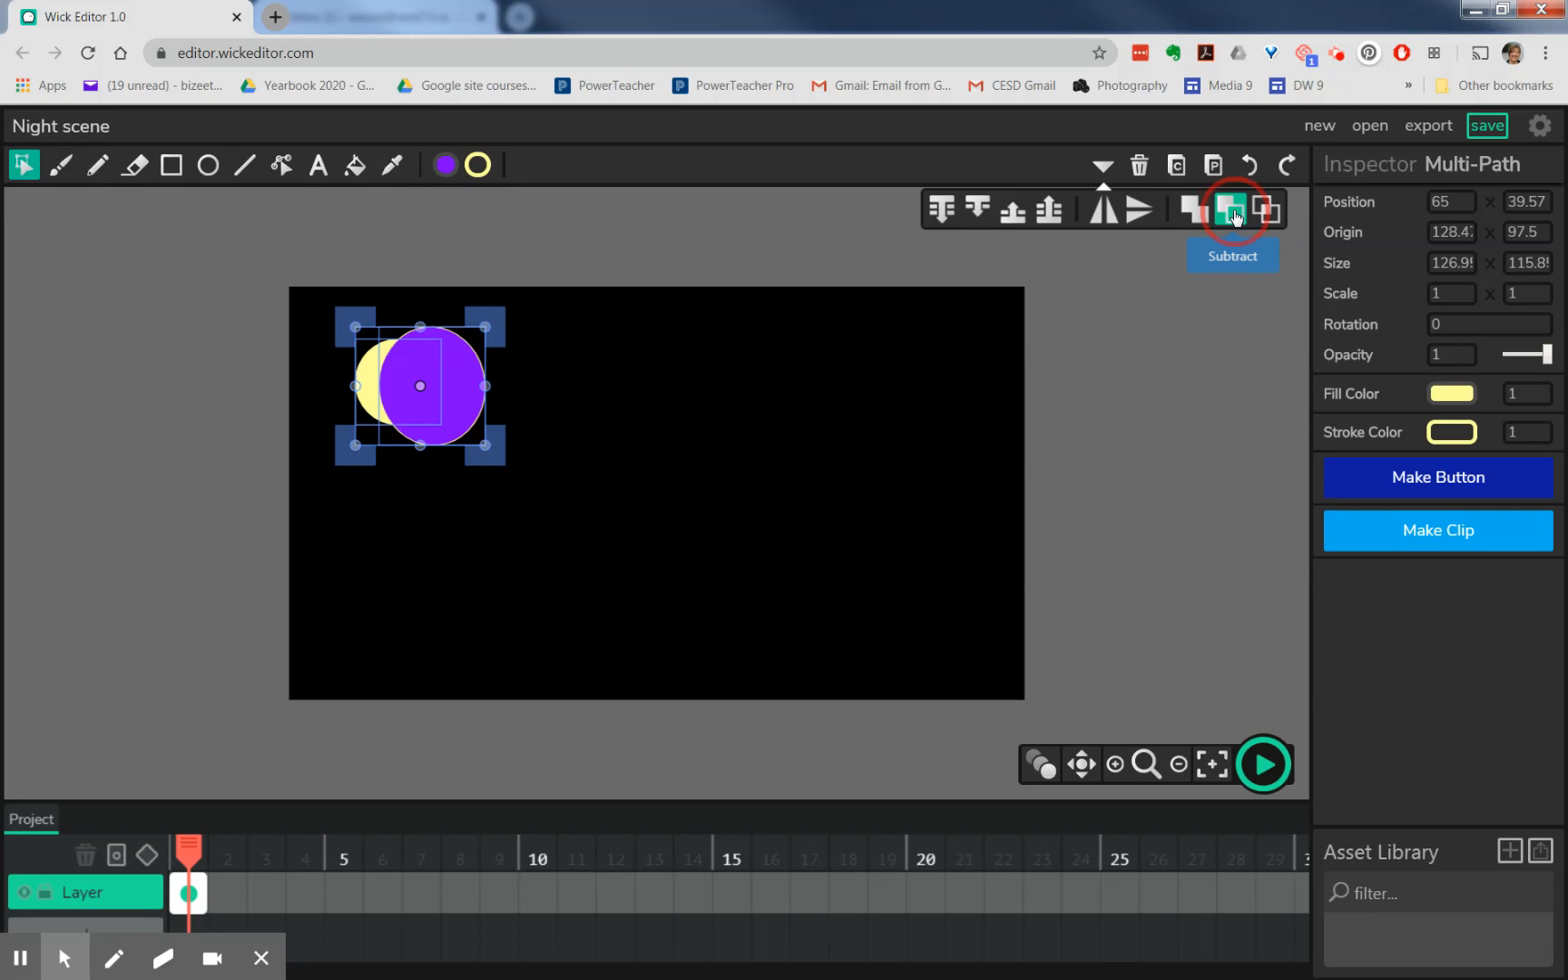
left_click(1232, 214)
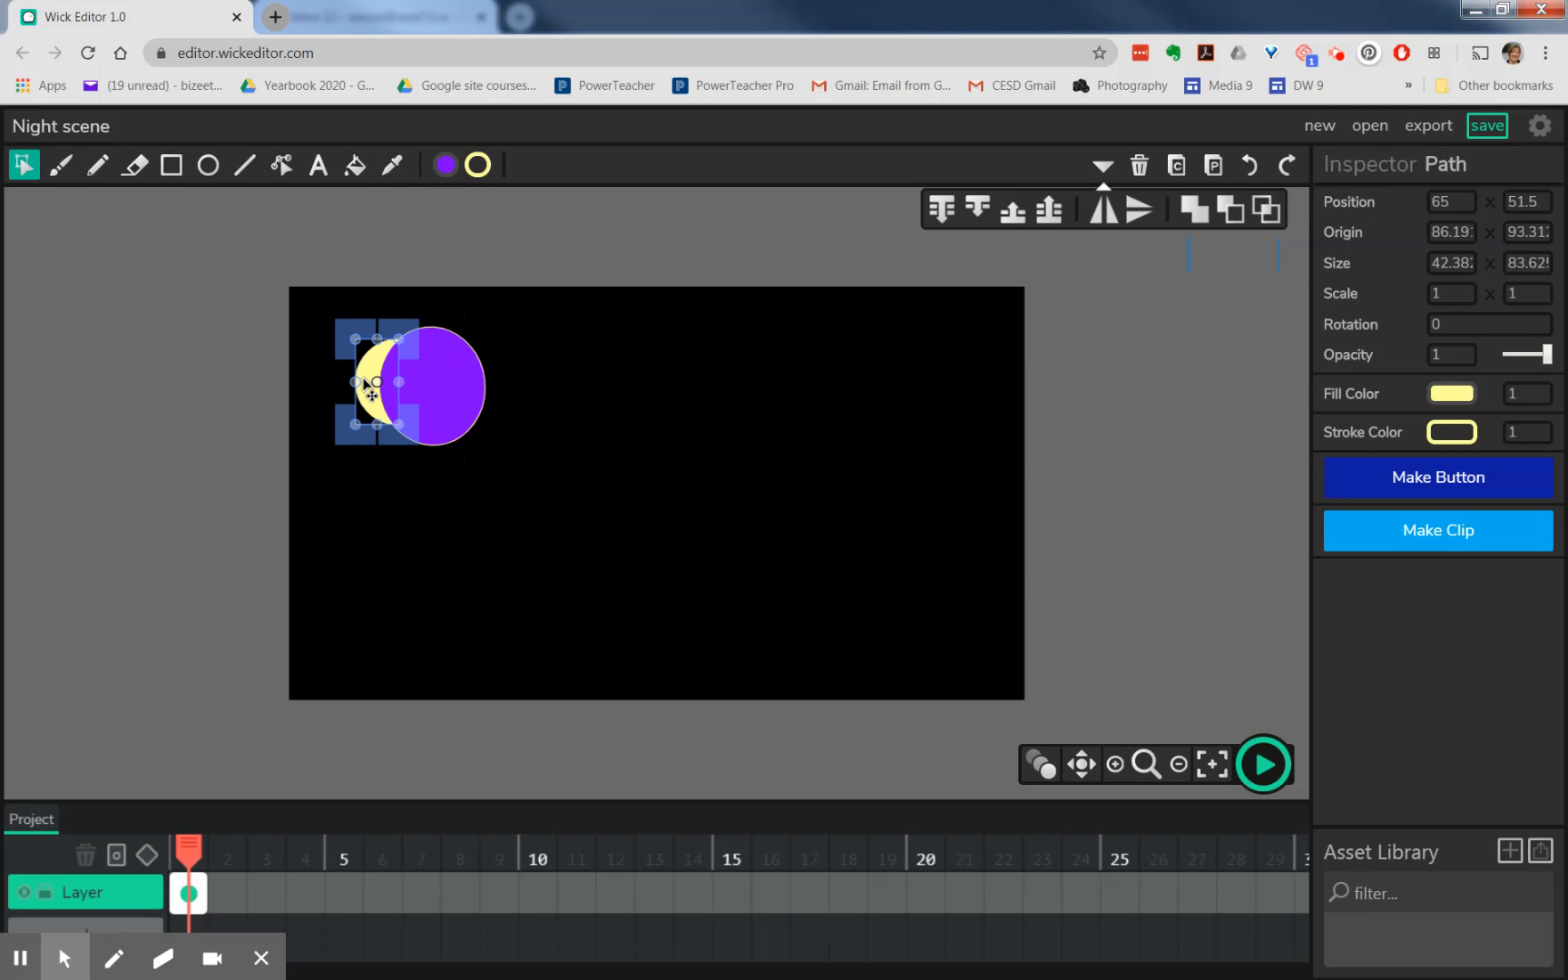
- Move the purple ellipse off the crescent and delete it
left_click(203, 357)
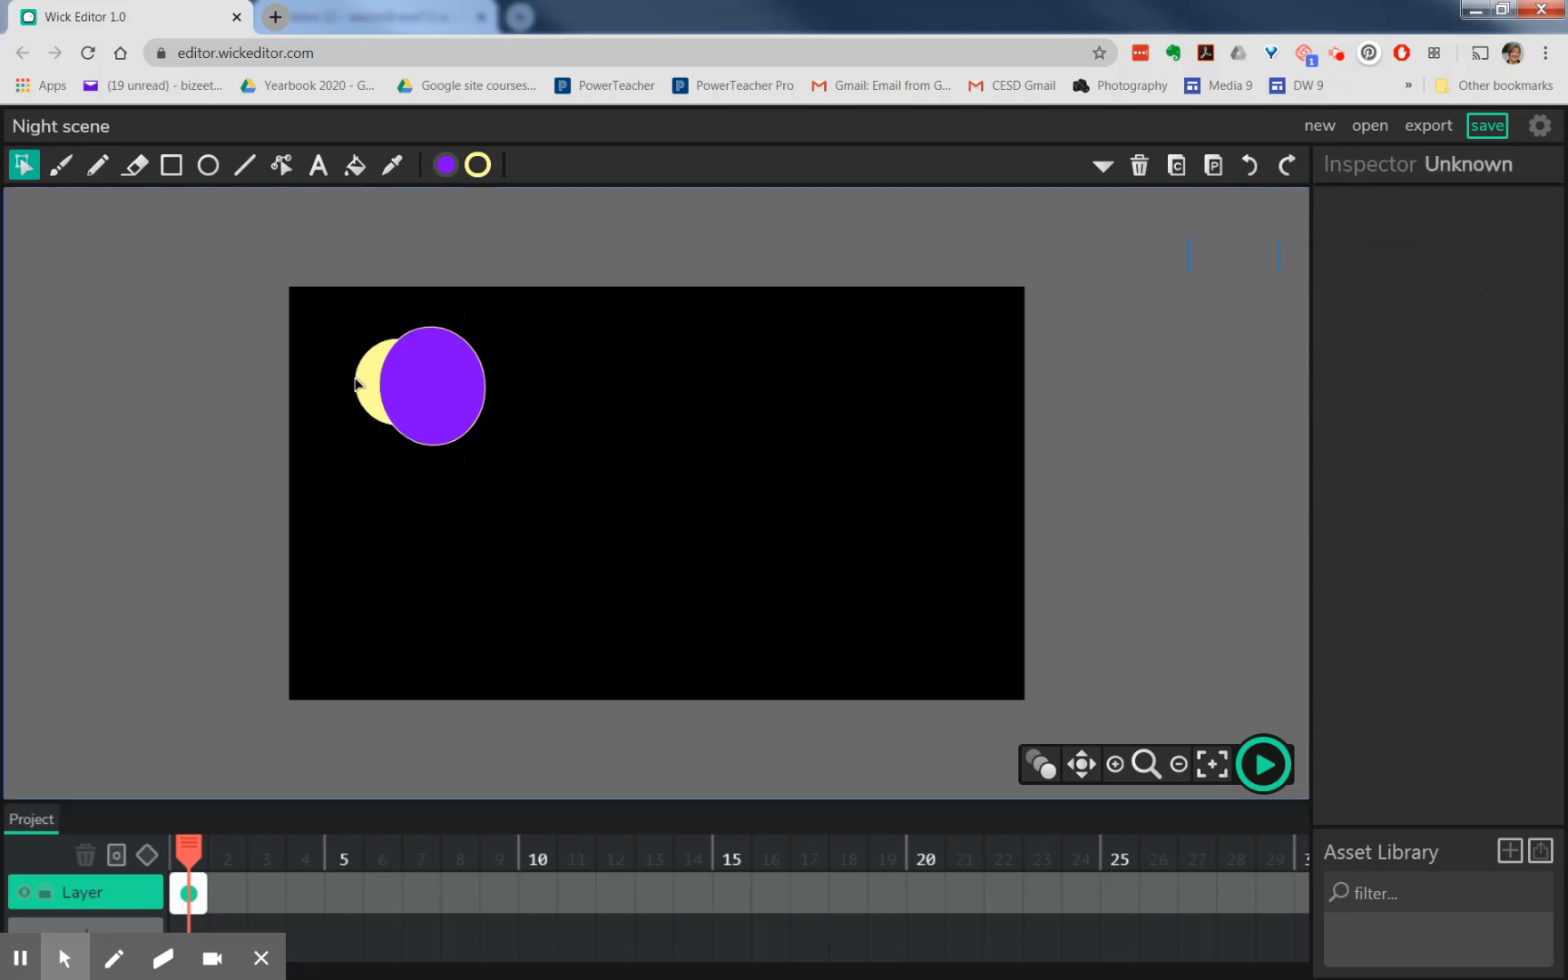
left_click(430, 385)
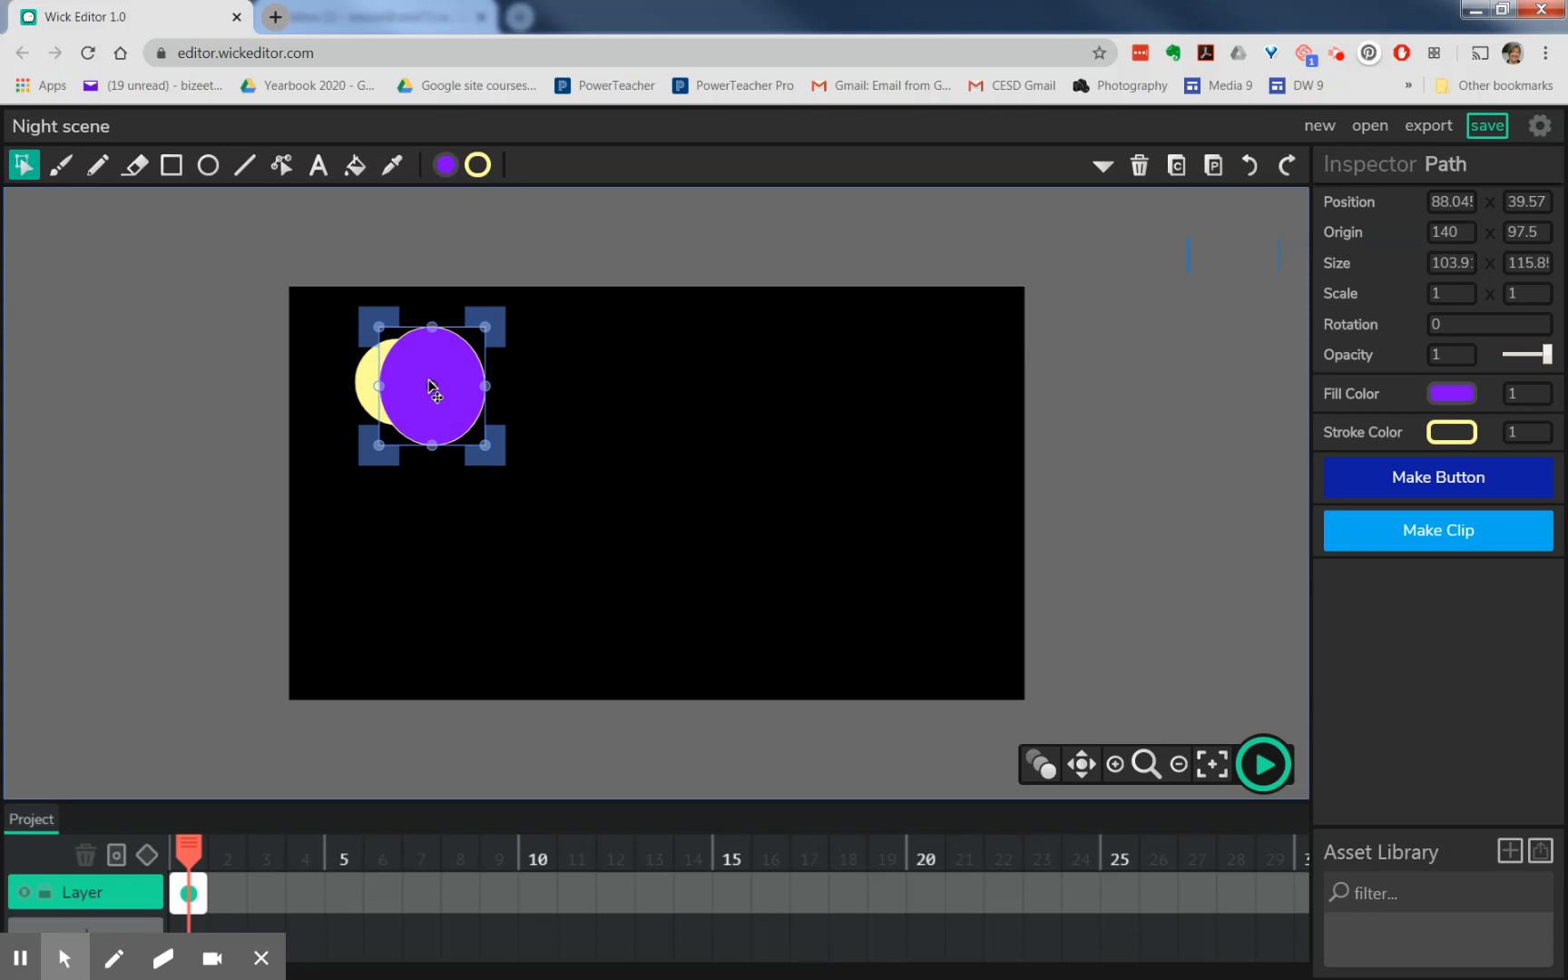
left_click_drag(430, 386, 553, 396)
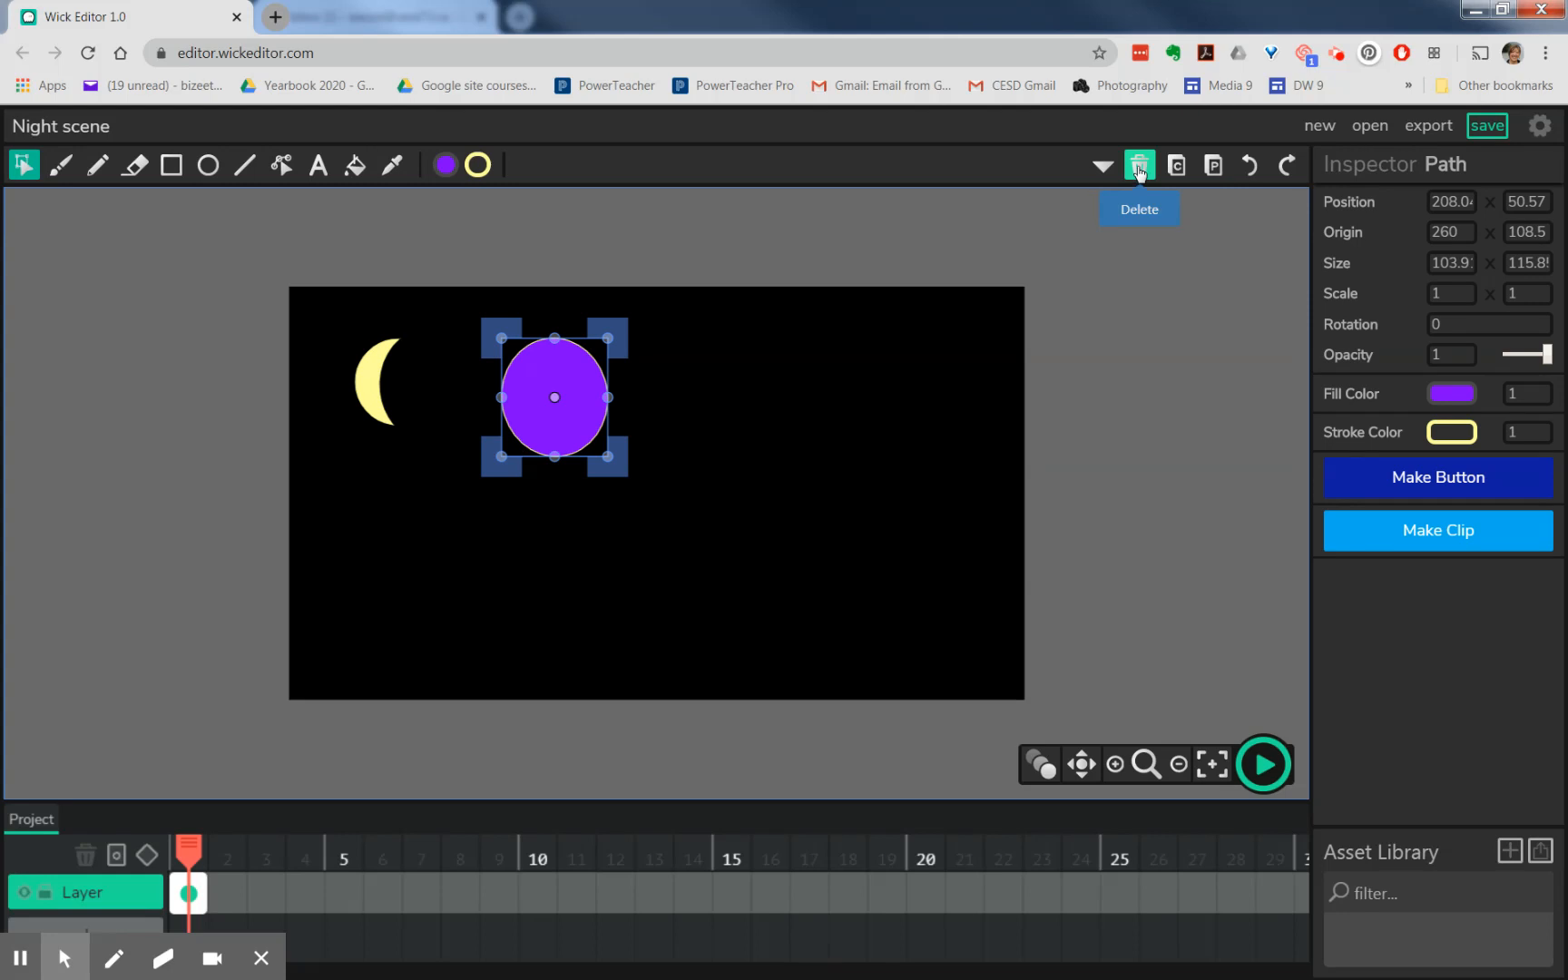
key("Delete")
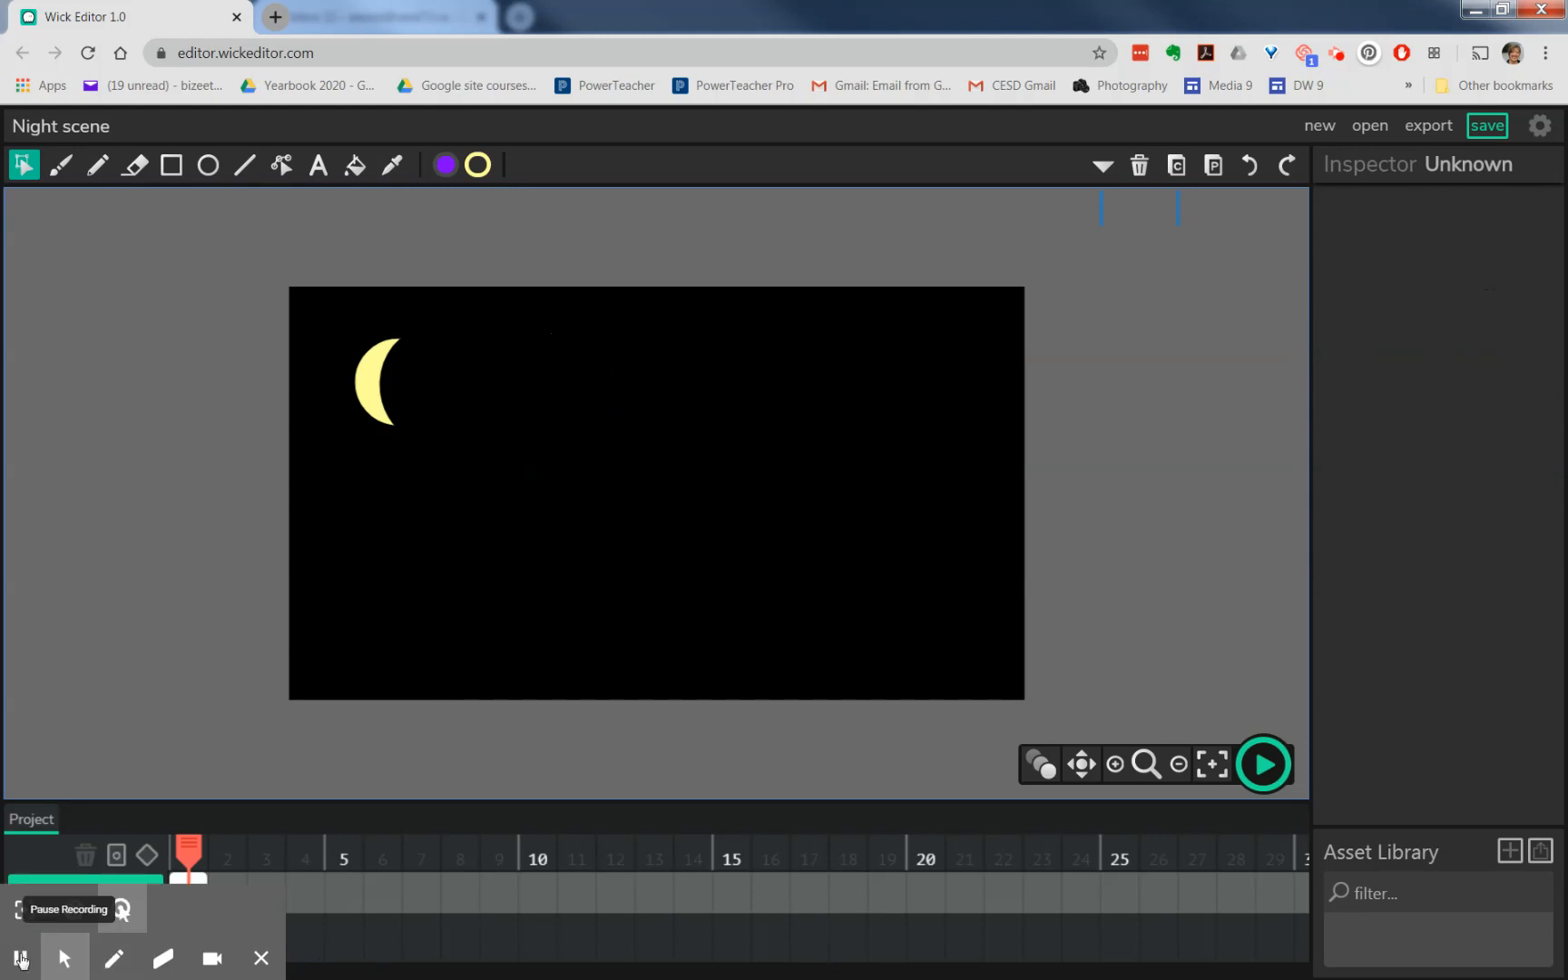
left_click(22, 959)
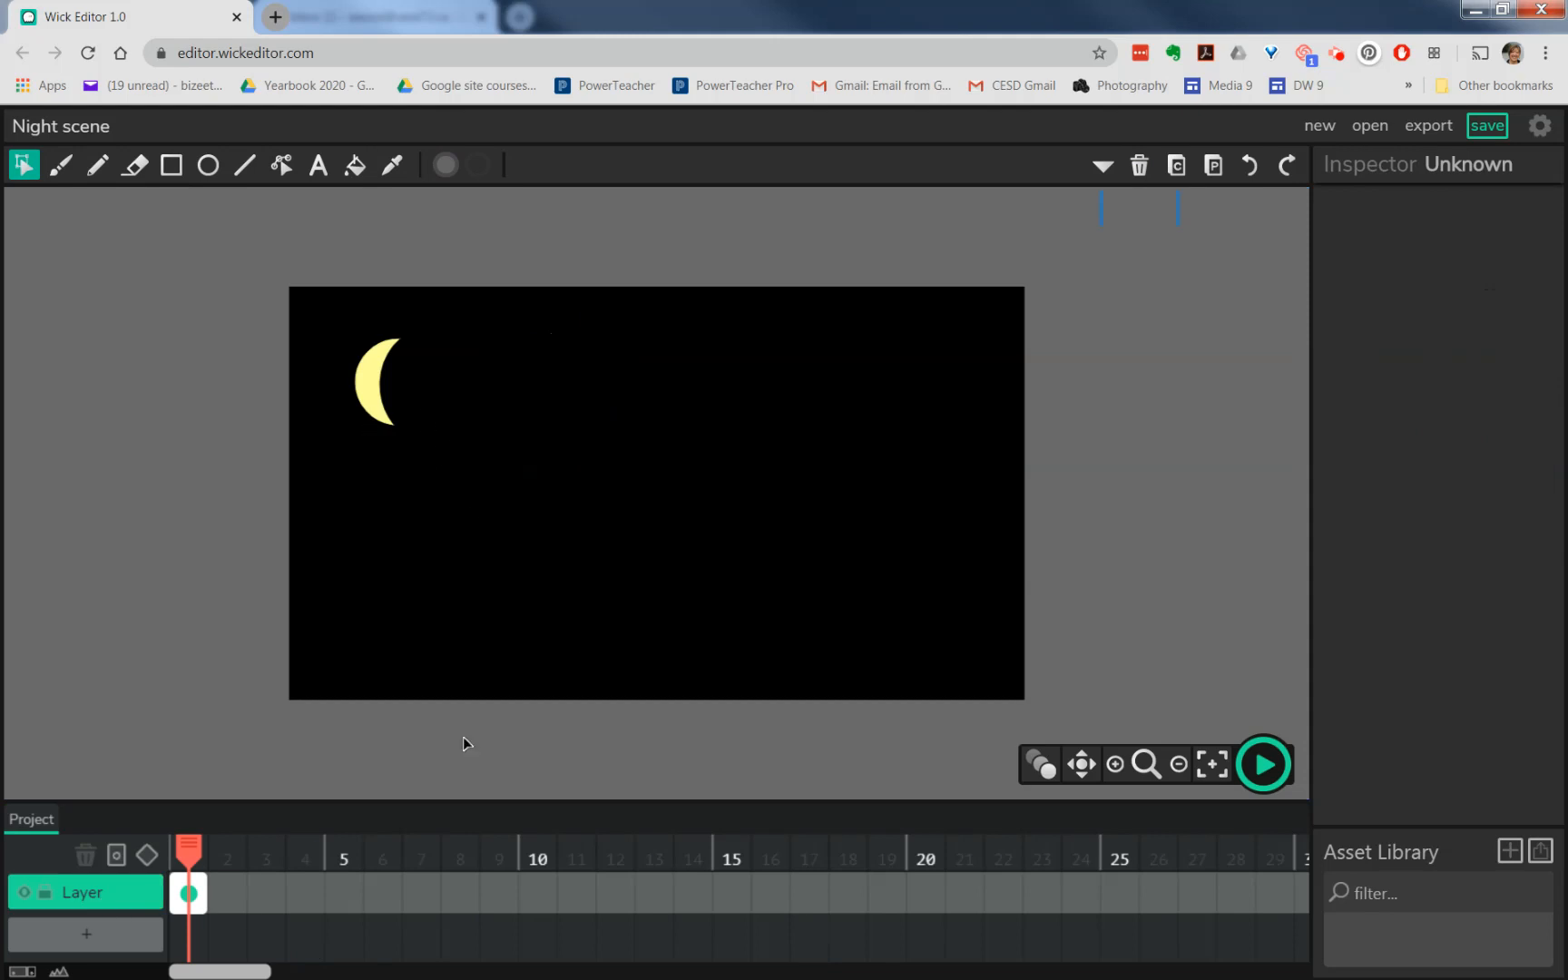
- Rename the layer holding the crescent to "moon"
left_click(89, 898)
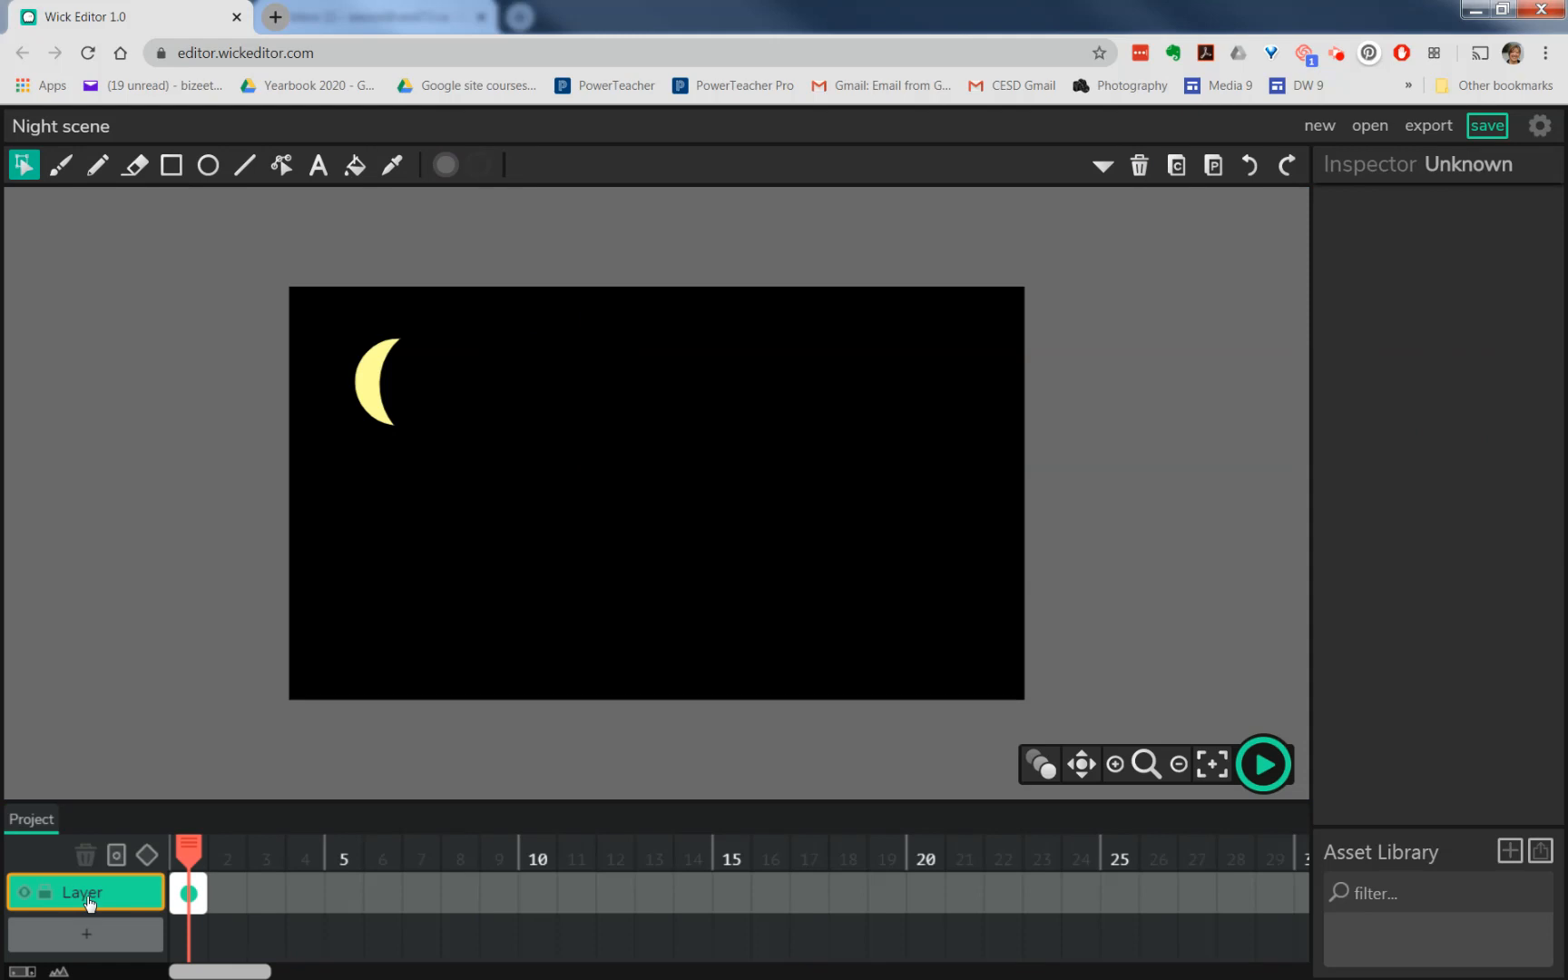
left_click(89, 899)
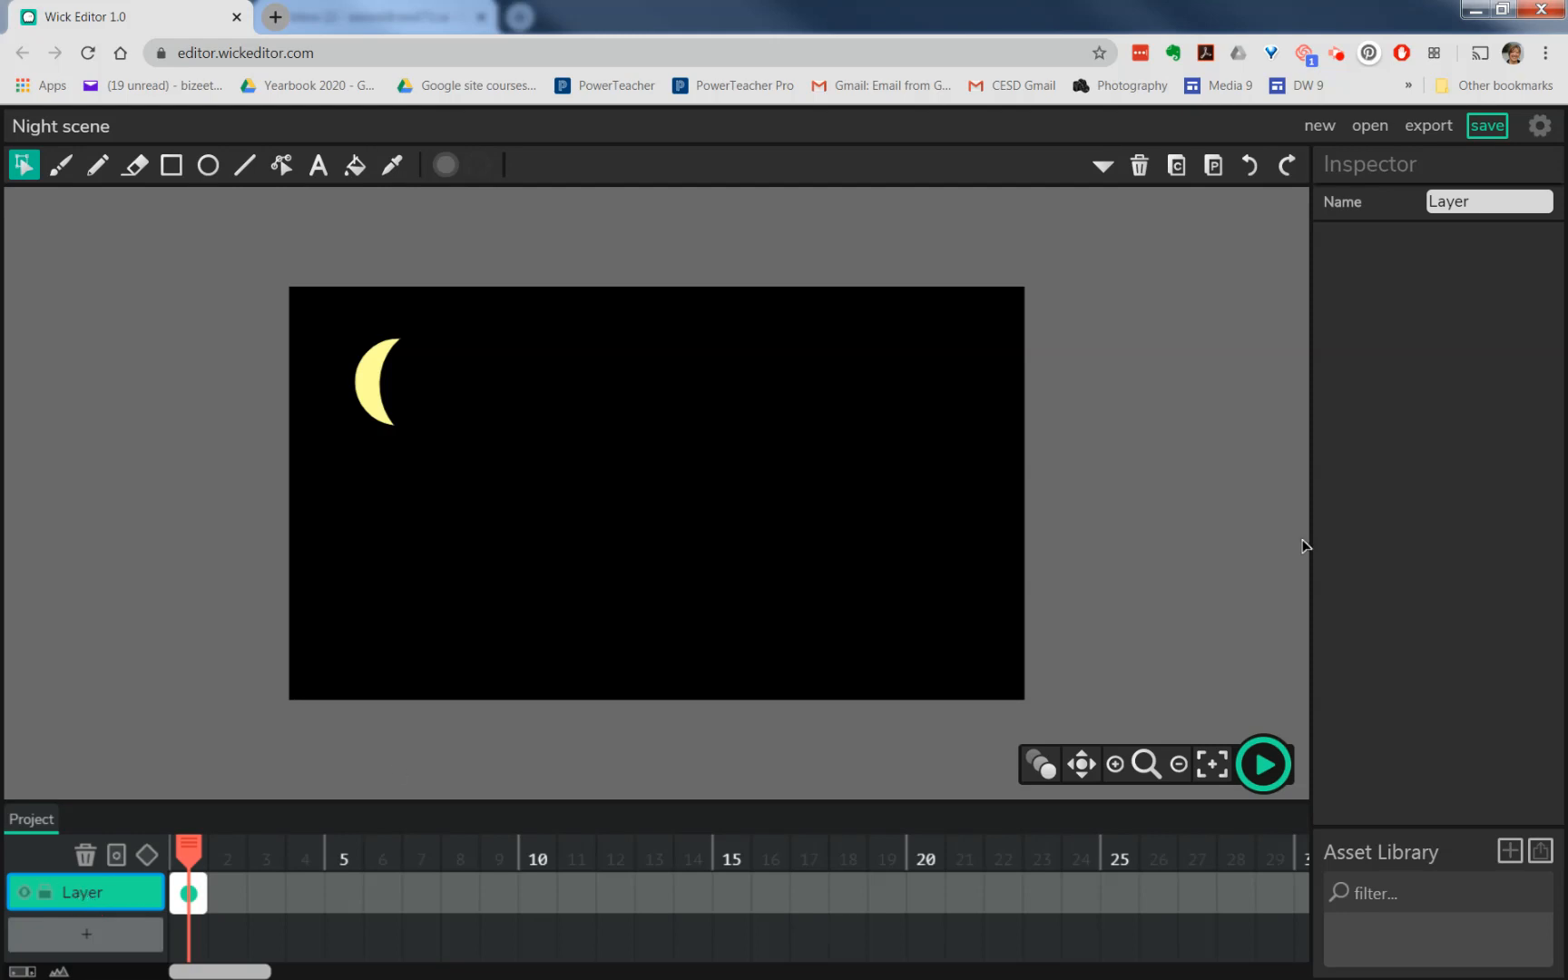
left_click_drag(1478, 201, 1385, 208)
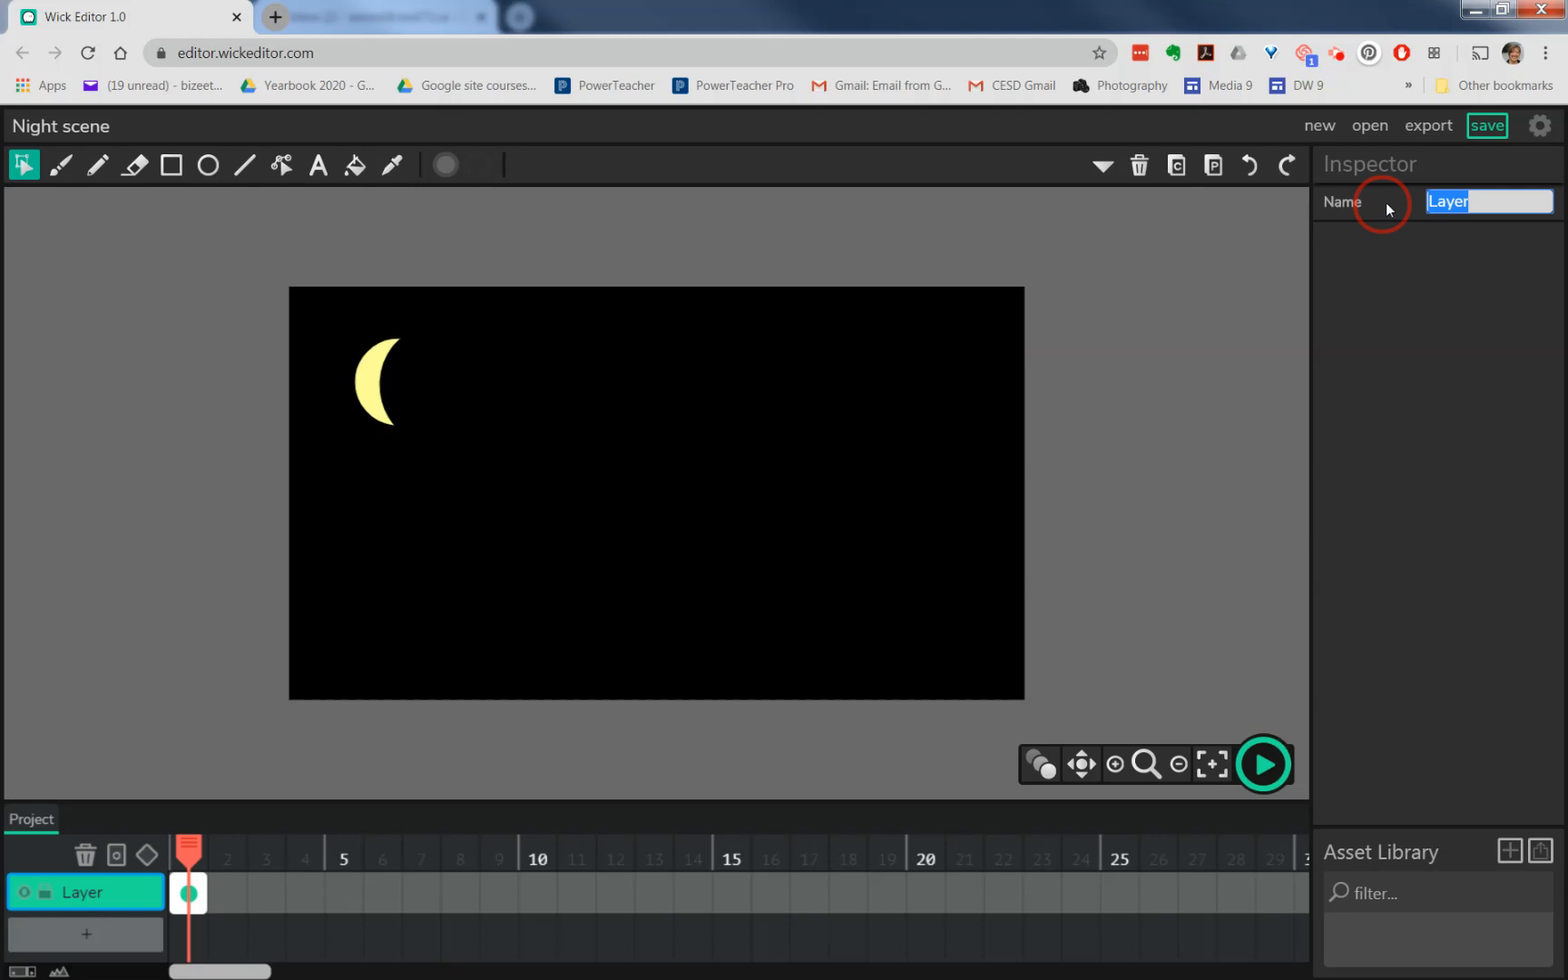
type("moon")
key("Return")
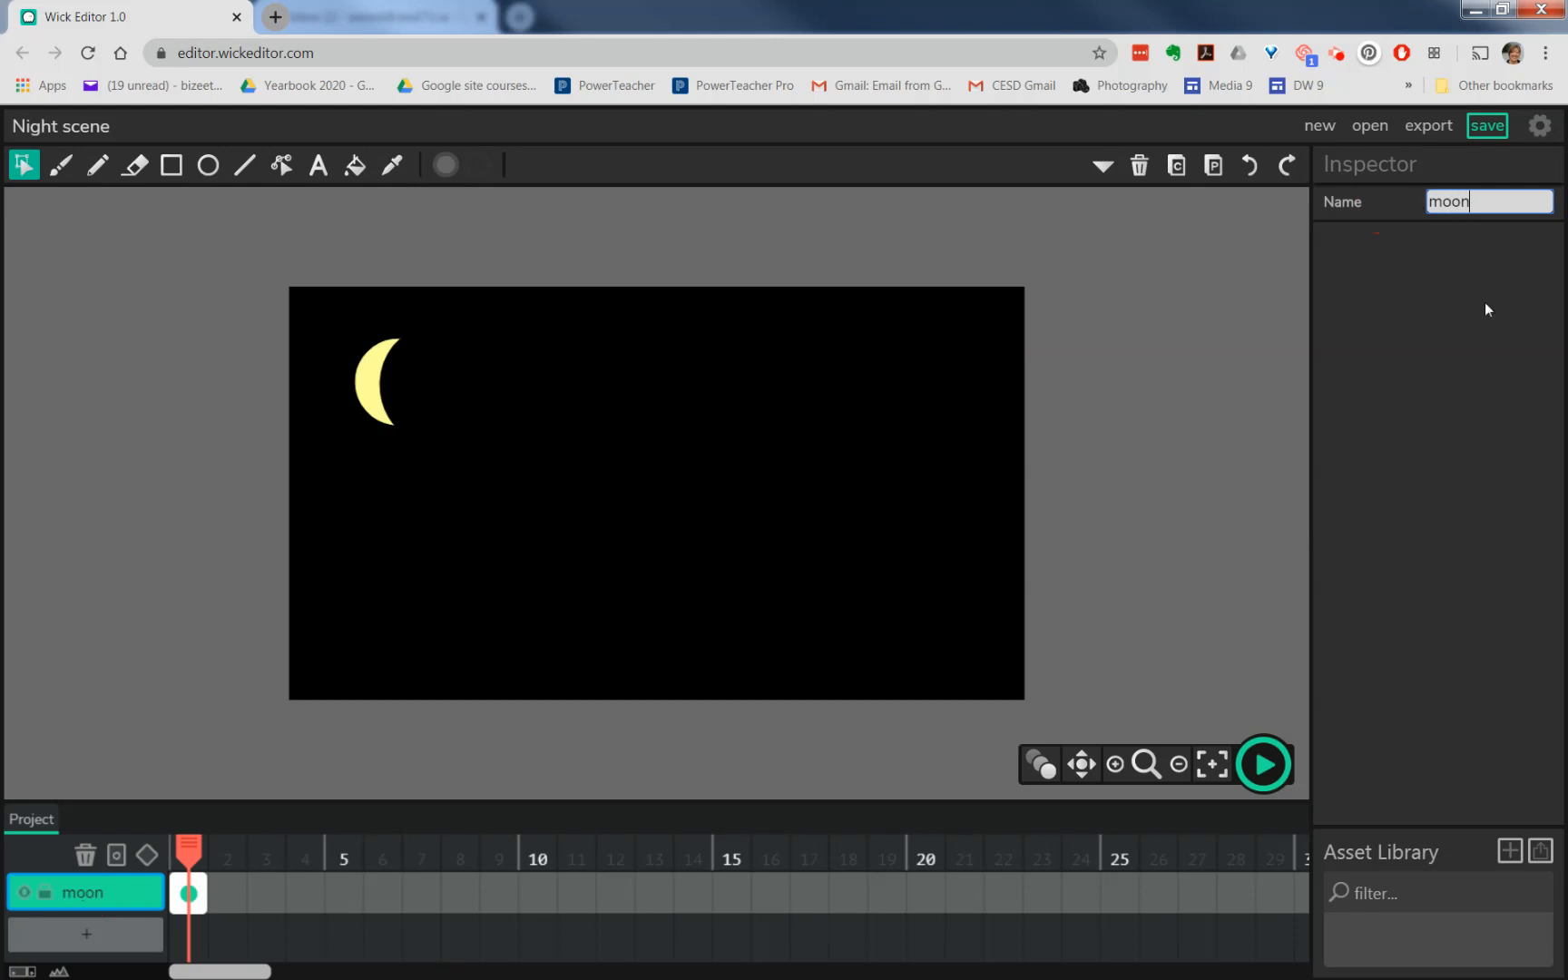
- Add a new layer below the moon layer and name it "house"
left_click(1441, 345)
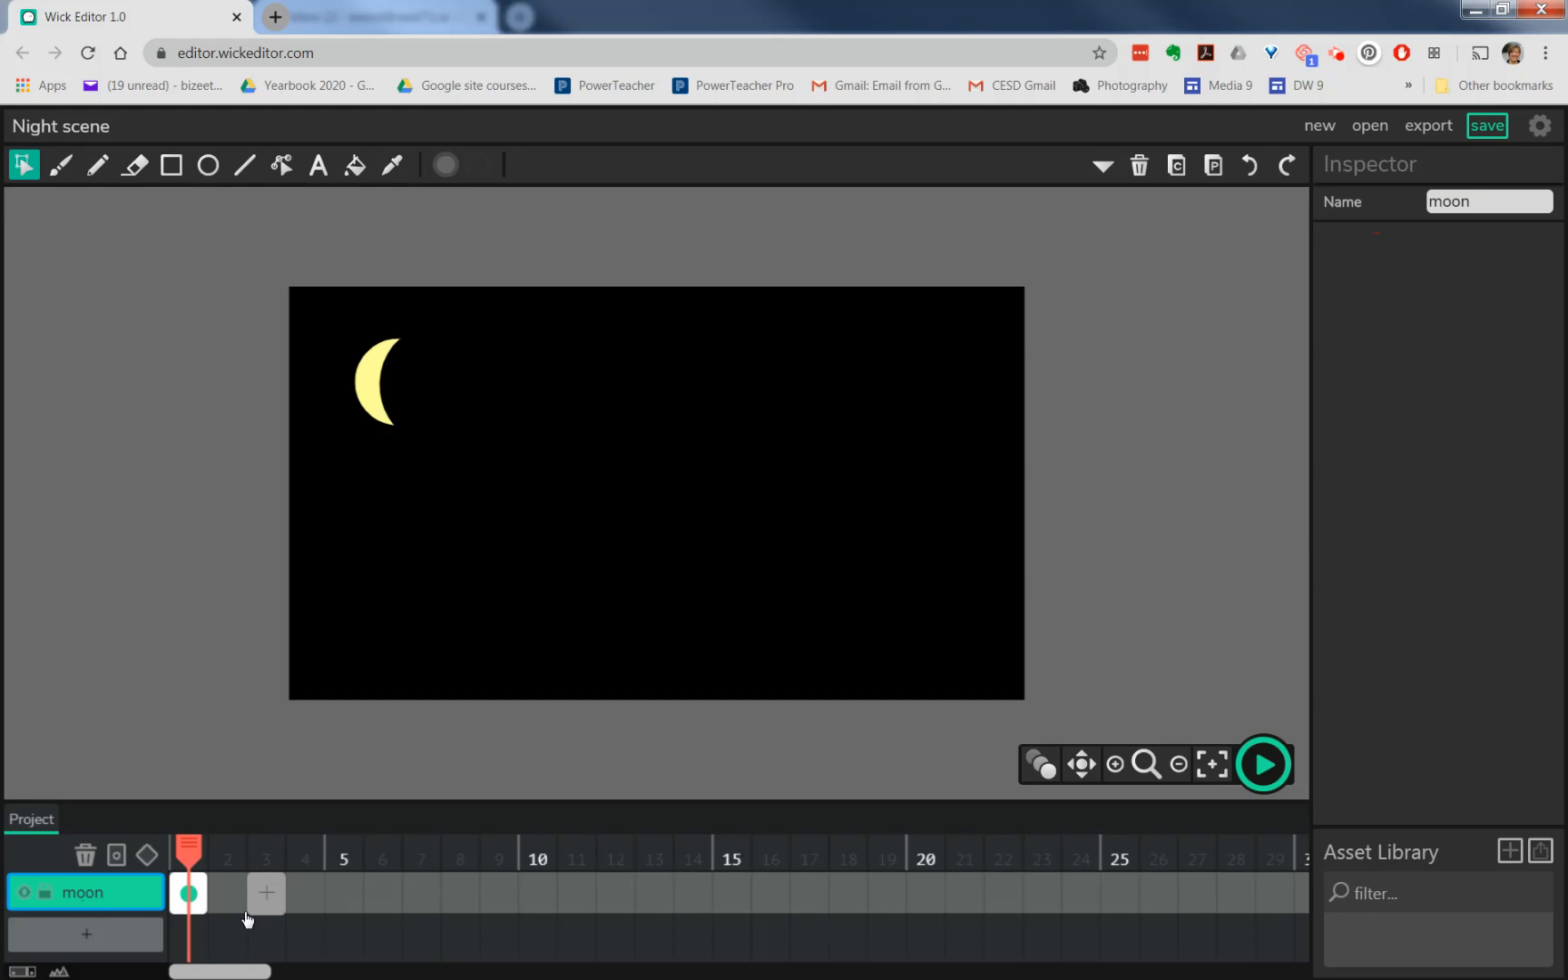
left_click(87, 936)
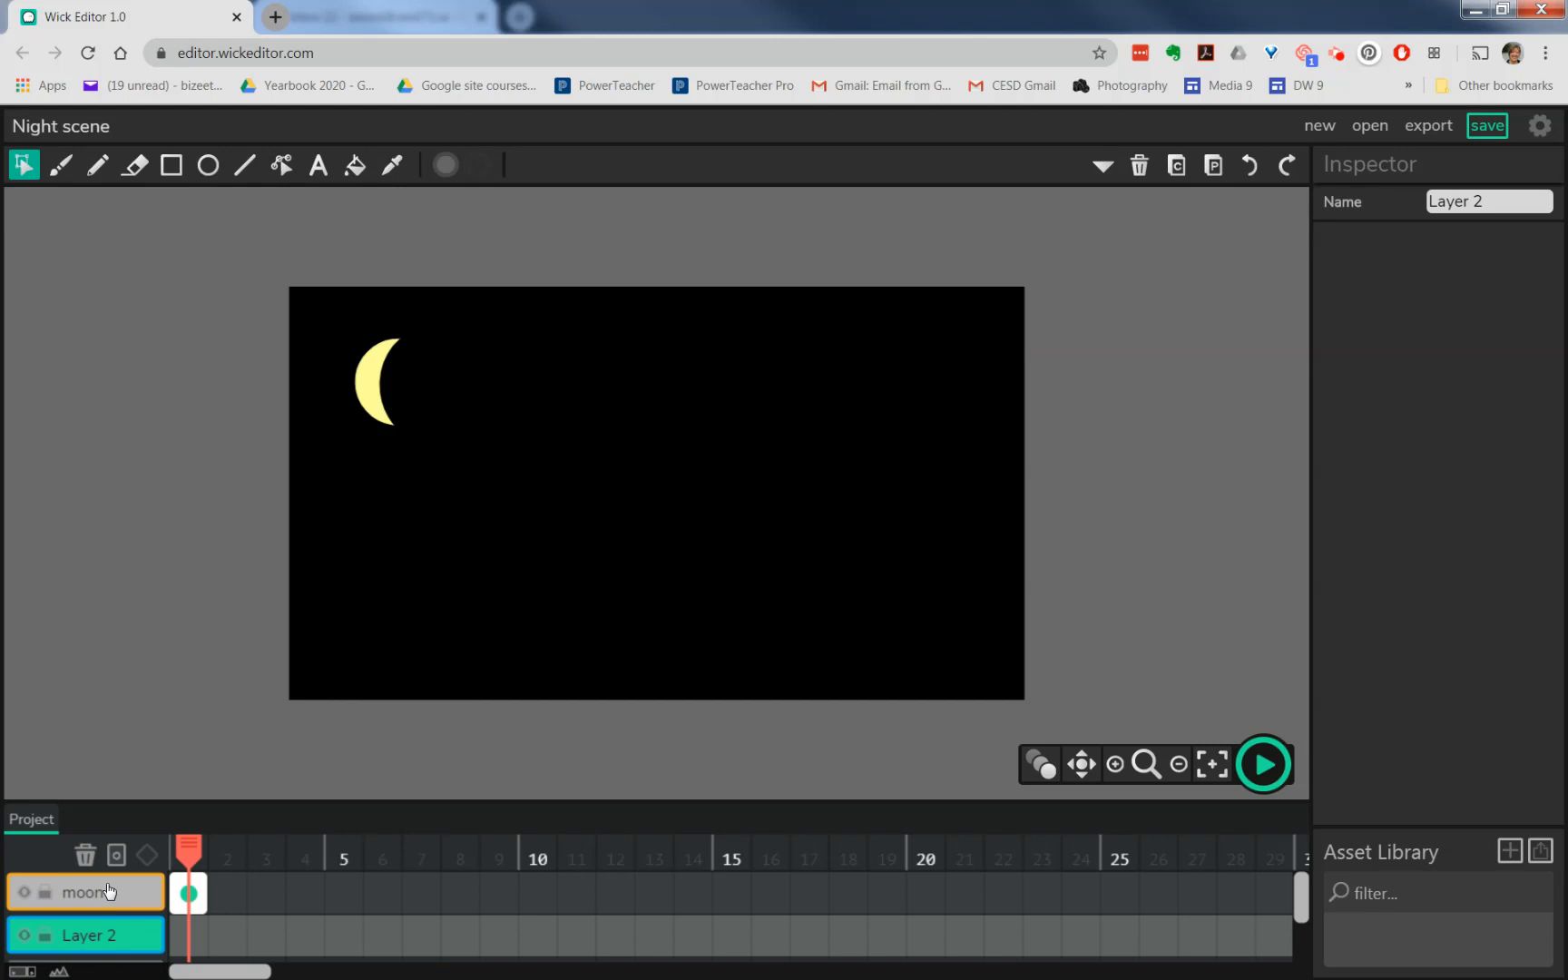
scroll(107, 922, "down", 1)
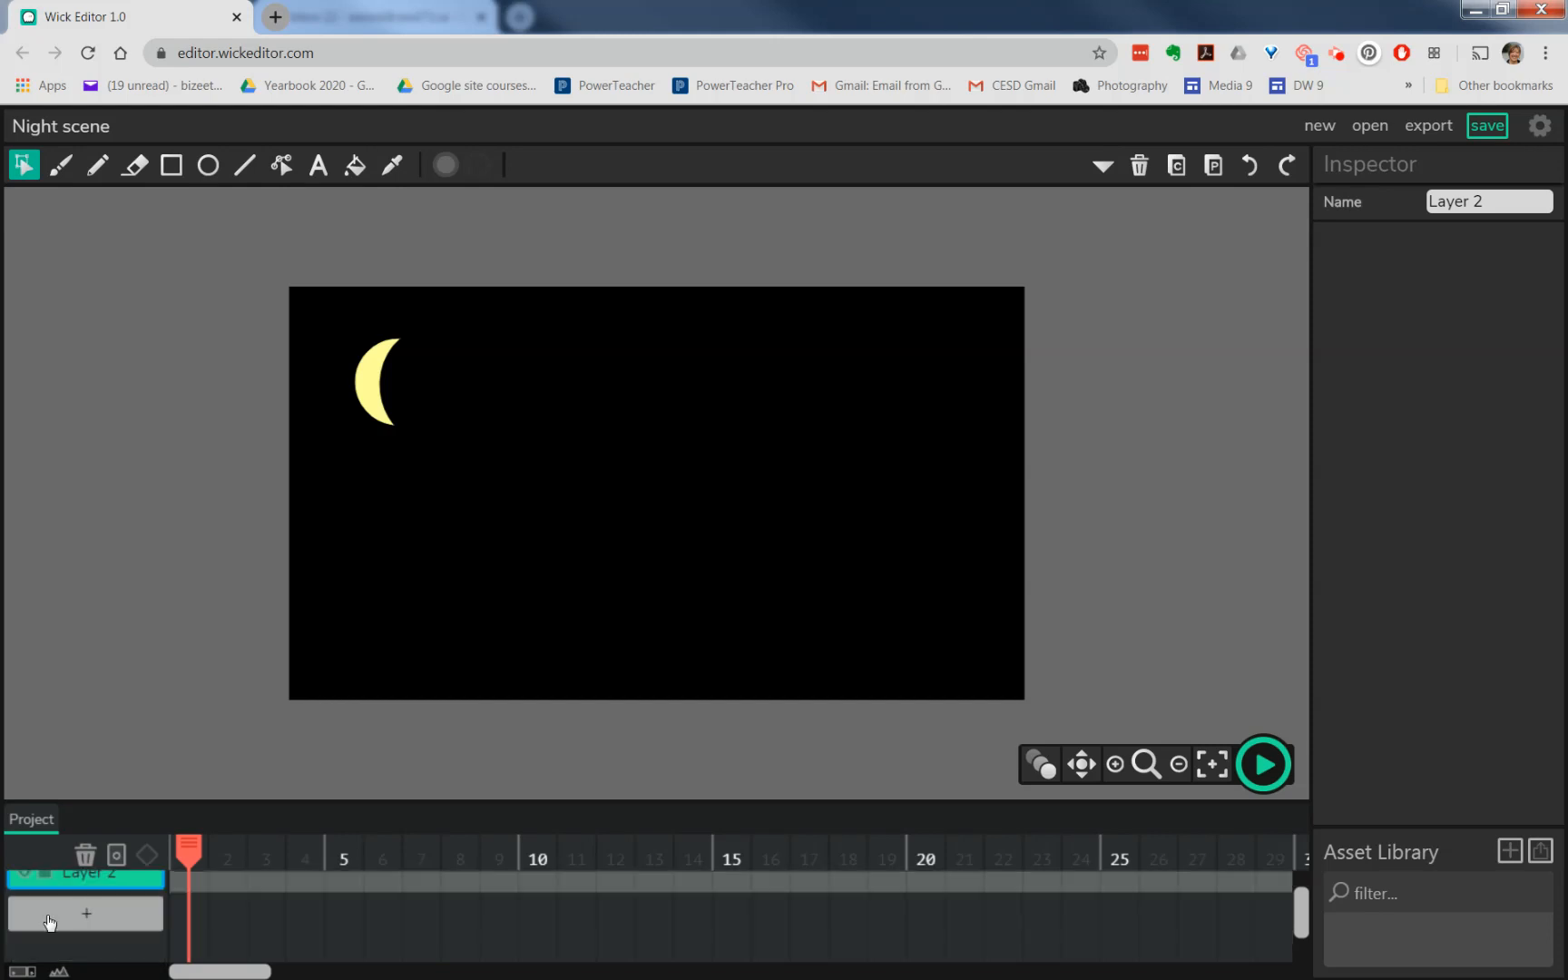
scroll(85, 918, "up", 1)
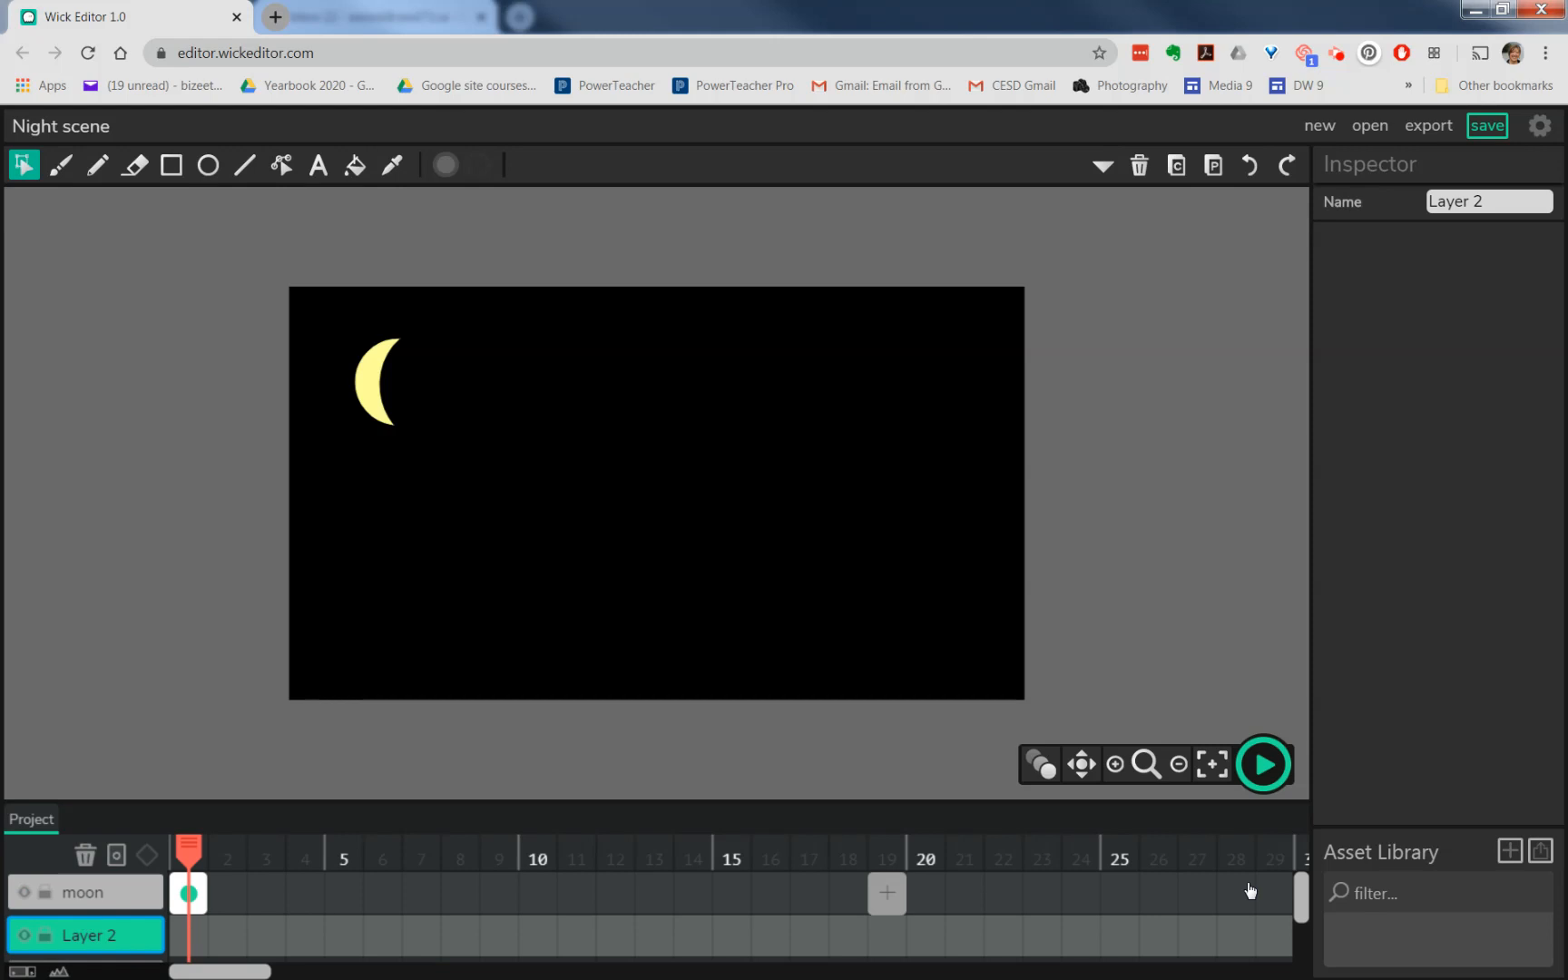
left_click_drag(1300, 903, 1294, 927)
left_click_drag(1295, 946, 1295, 897)
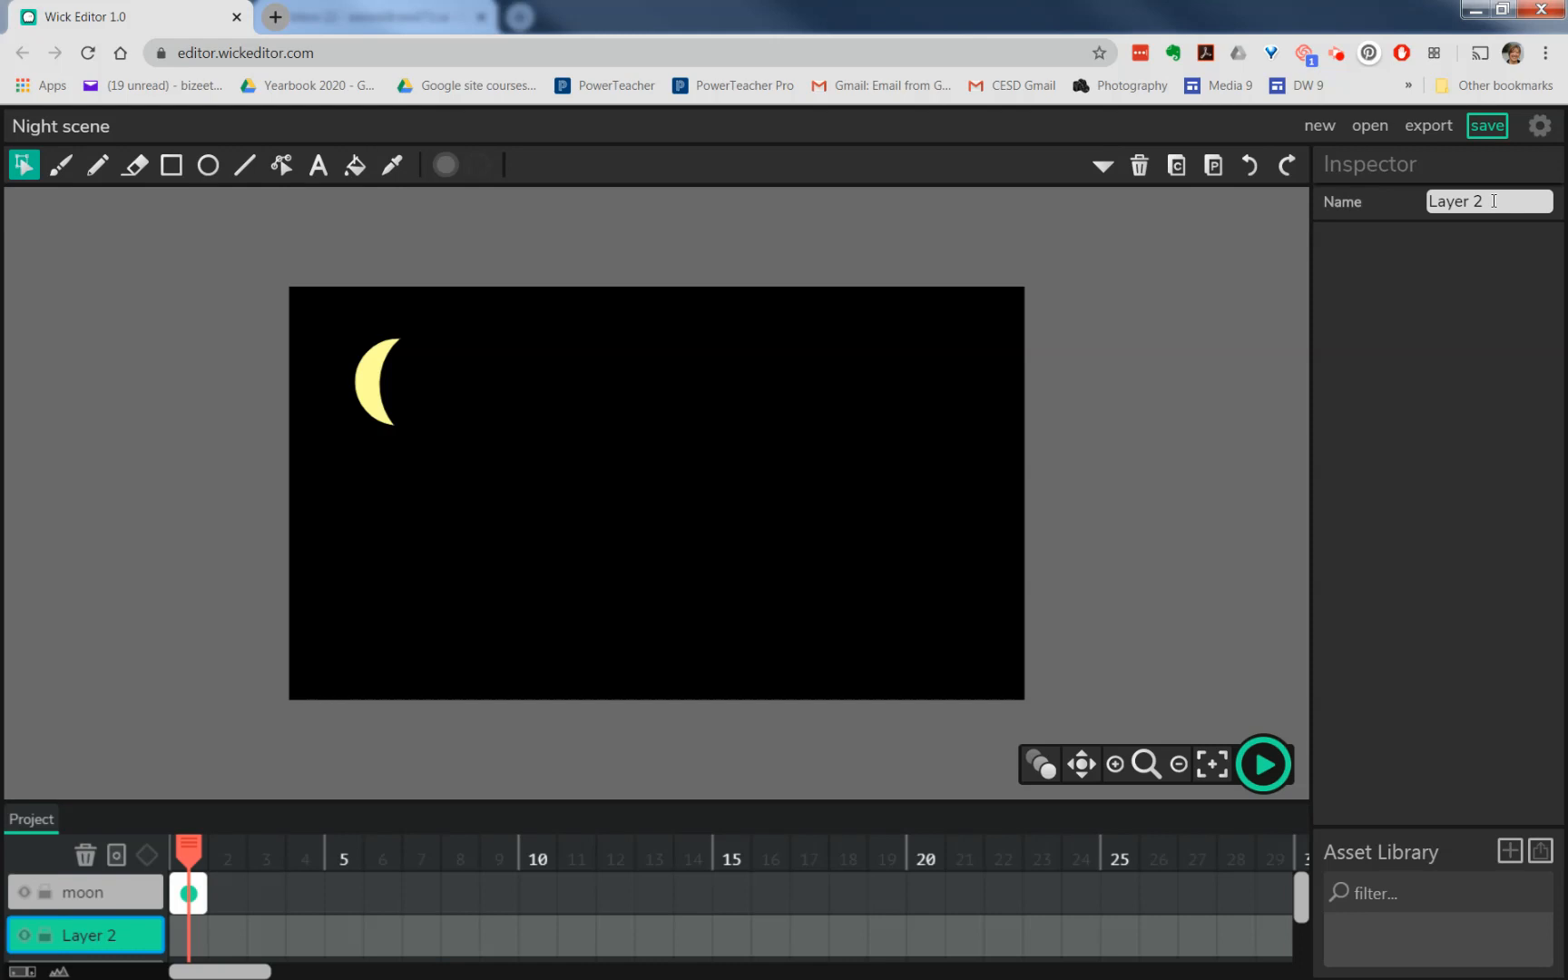
left_click_drag(1493, 201, 1362, 209)
type("house")
left_click(1119, 454)
- Brush a gray house outline with walls and a peaked roof at the canvas's lower edge, right of centre
left_click(96, 176)
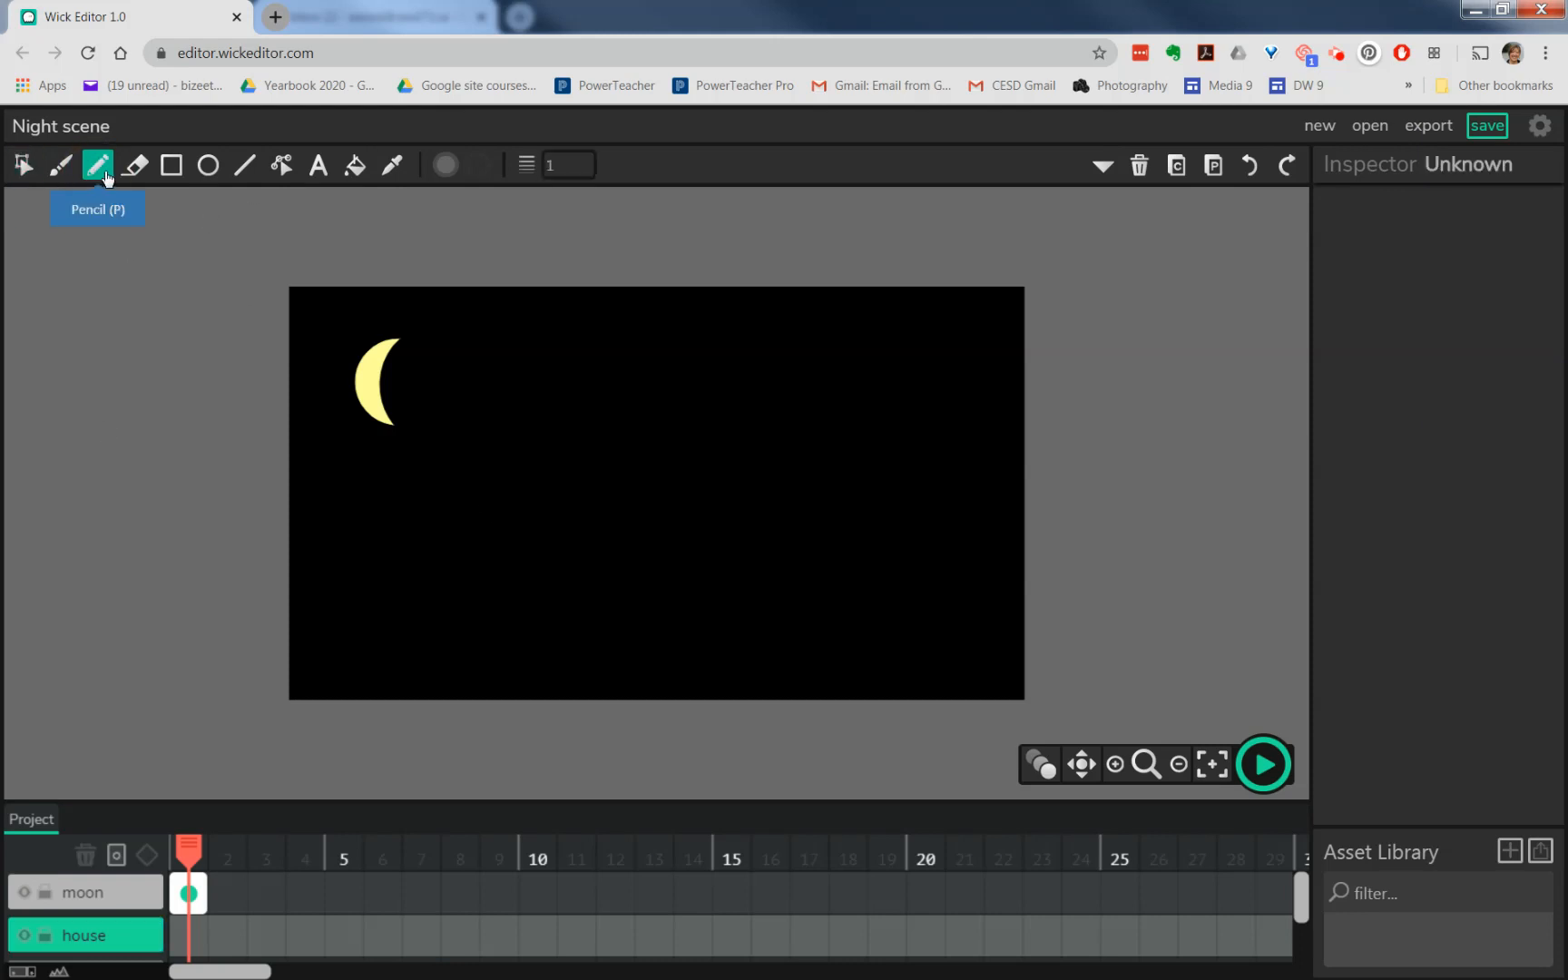
left_click(60, 166)
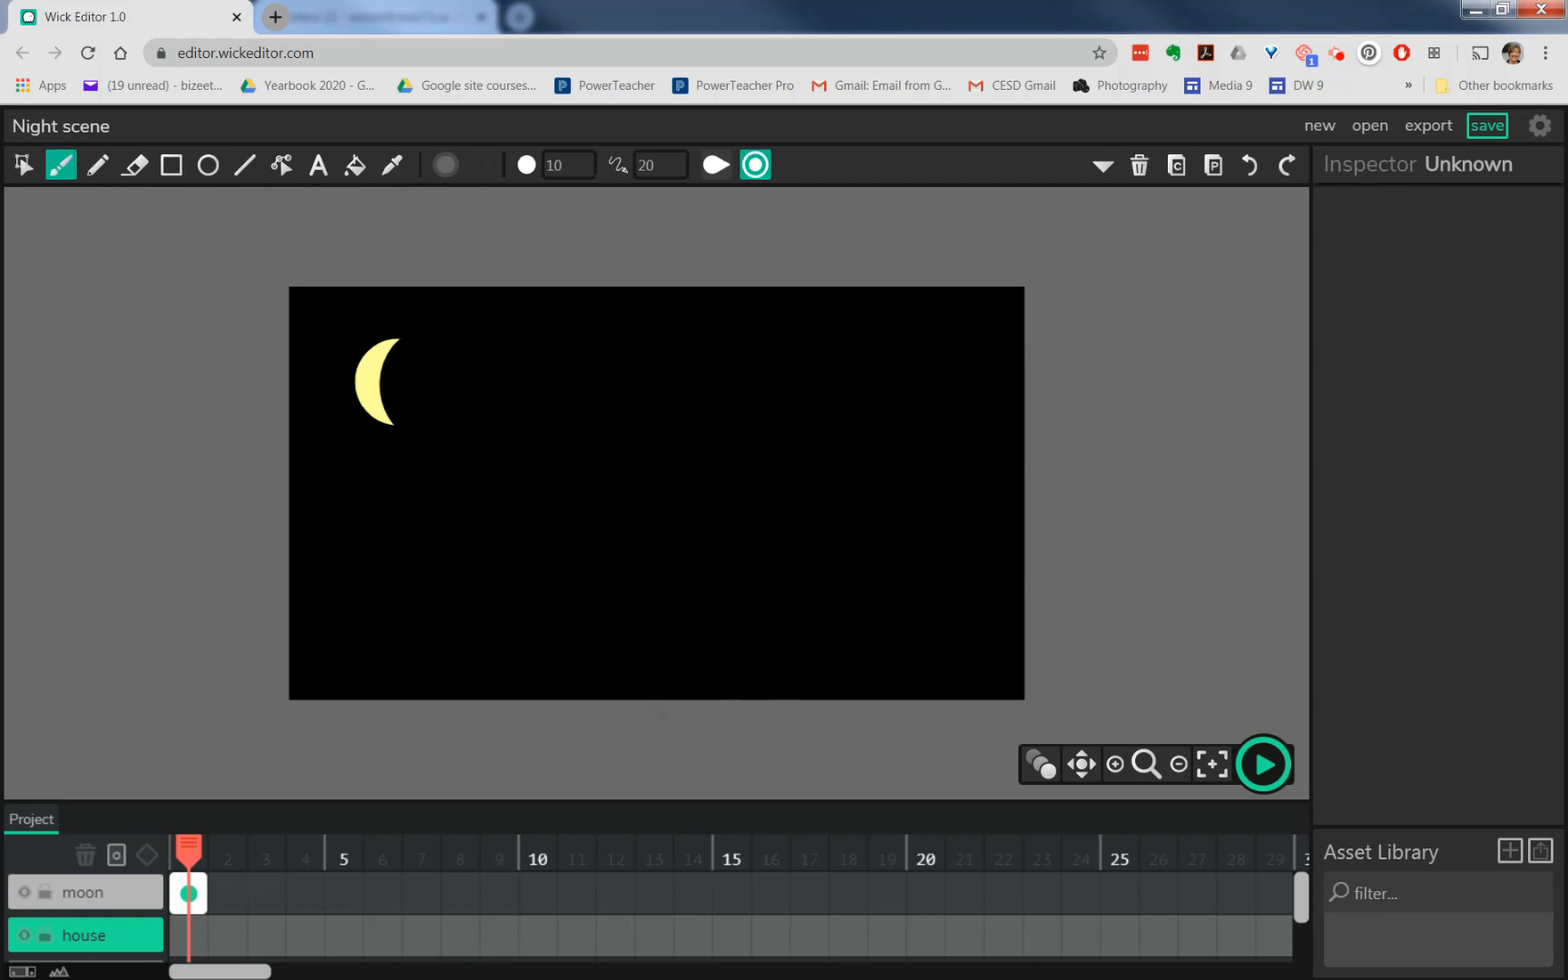
left_click(446, 166)
left_click(445, 169)
left_click(445, 169)
left_click(446, 169)
mouse_move(678, 716)
left_mouse_down()
mouse_move(679, 543)
mouse_move(789, 457)
mouse_move(867, 541)
mouse_move(865, 718)
left_mouse_up()
left_click_drag(684, 544, 865, 537)
- Brush a door with a knob and a square window inside the house outline
left_click_drag(751, 625, 740, 691)
mouse_move(752, 624)
left_mouse_down()
mouse_move(779, 717)
mouse_move(736, 717)
left_mouse_up()
left_click(760, 668)
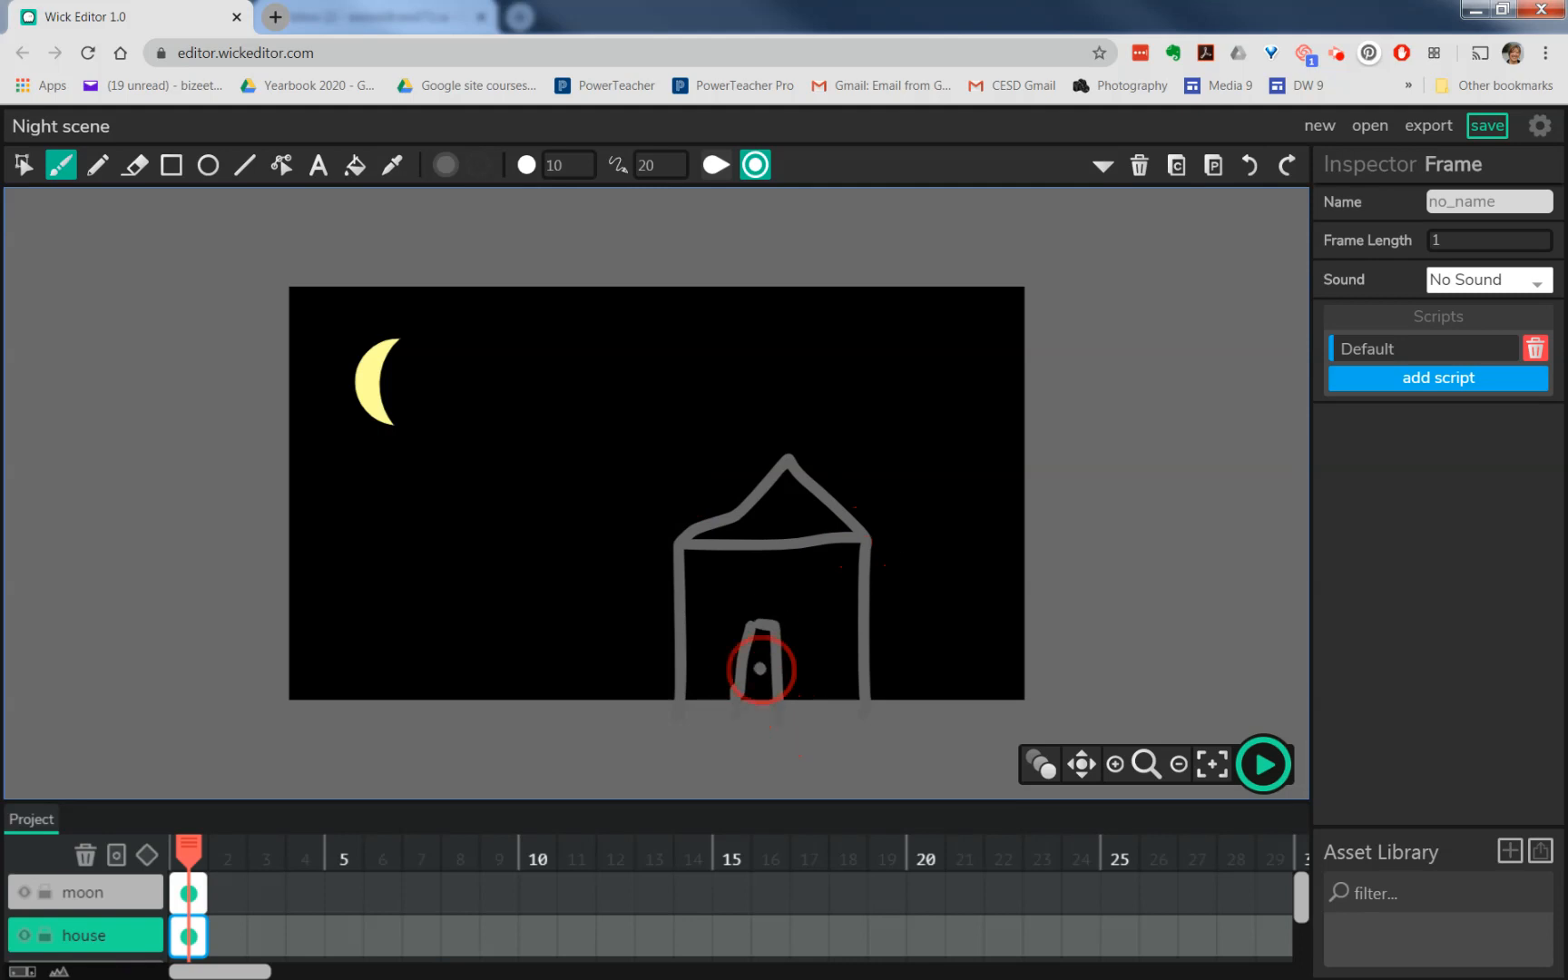
mouse_move(791, 573)
left_mouse_down()
mouse_move(808, 618)
mouse_move(839, 622)
mouse_move(844, 570)
mouse_move(792, 580)
left_mouse_up()
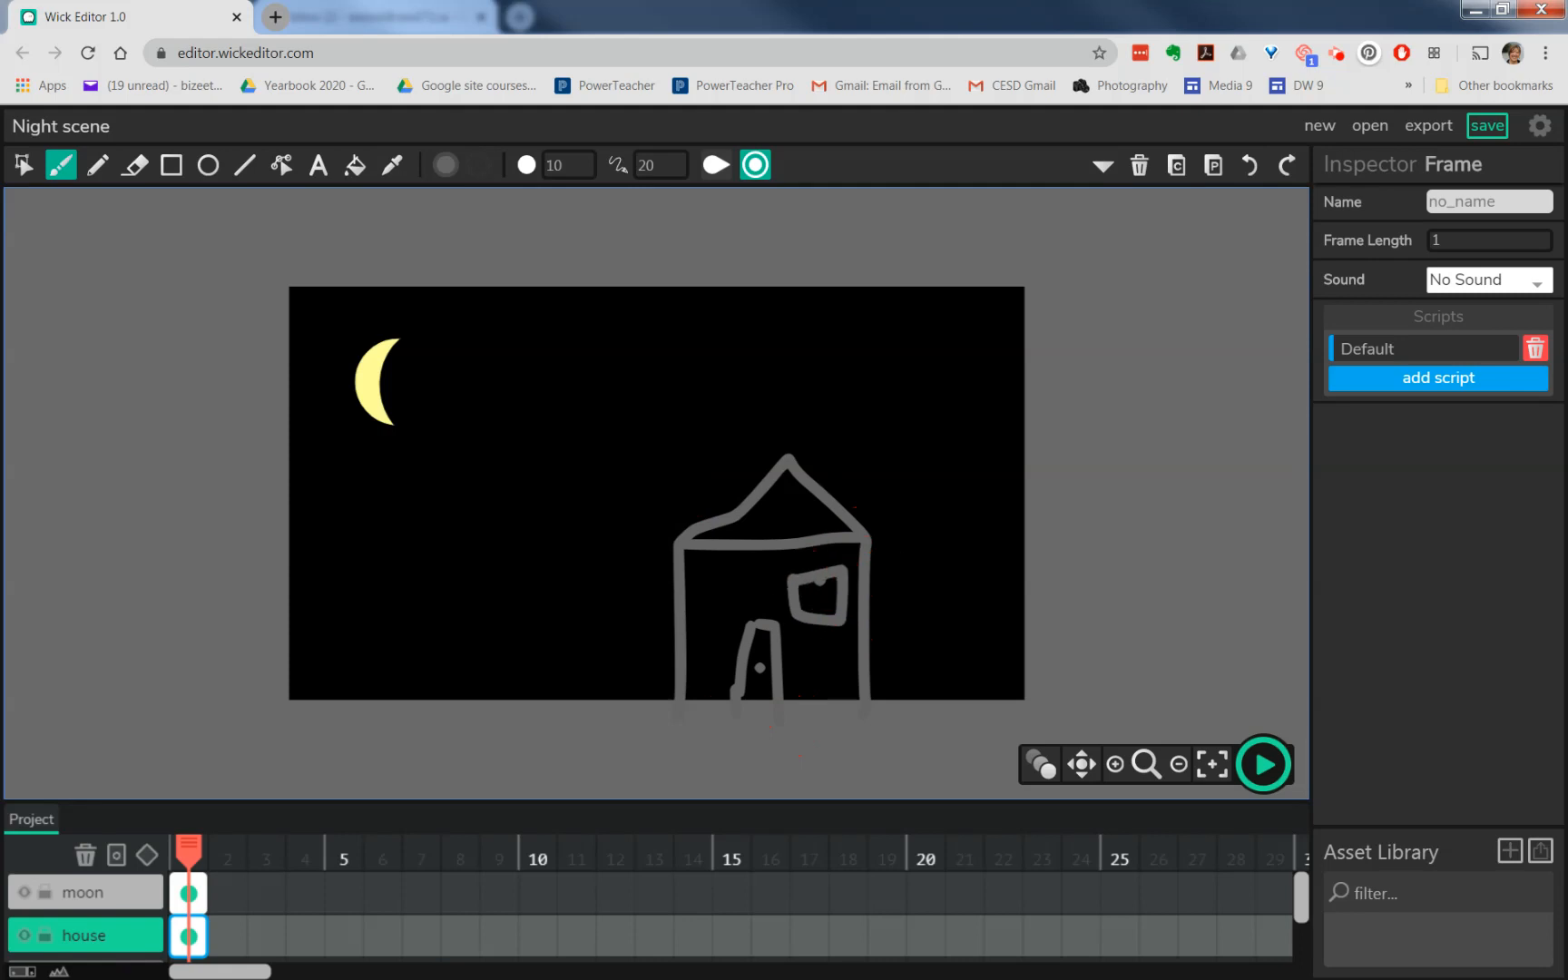
- Set the brush size to 5 and paint crossbars inside the house window
left_click(508, 164)
type("5")
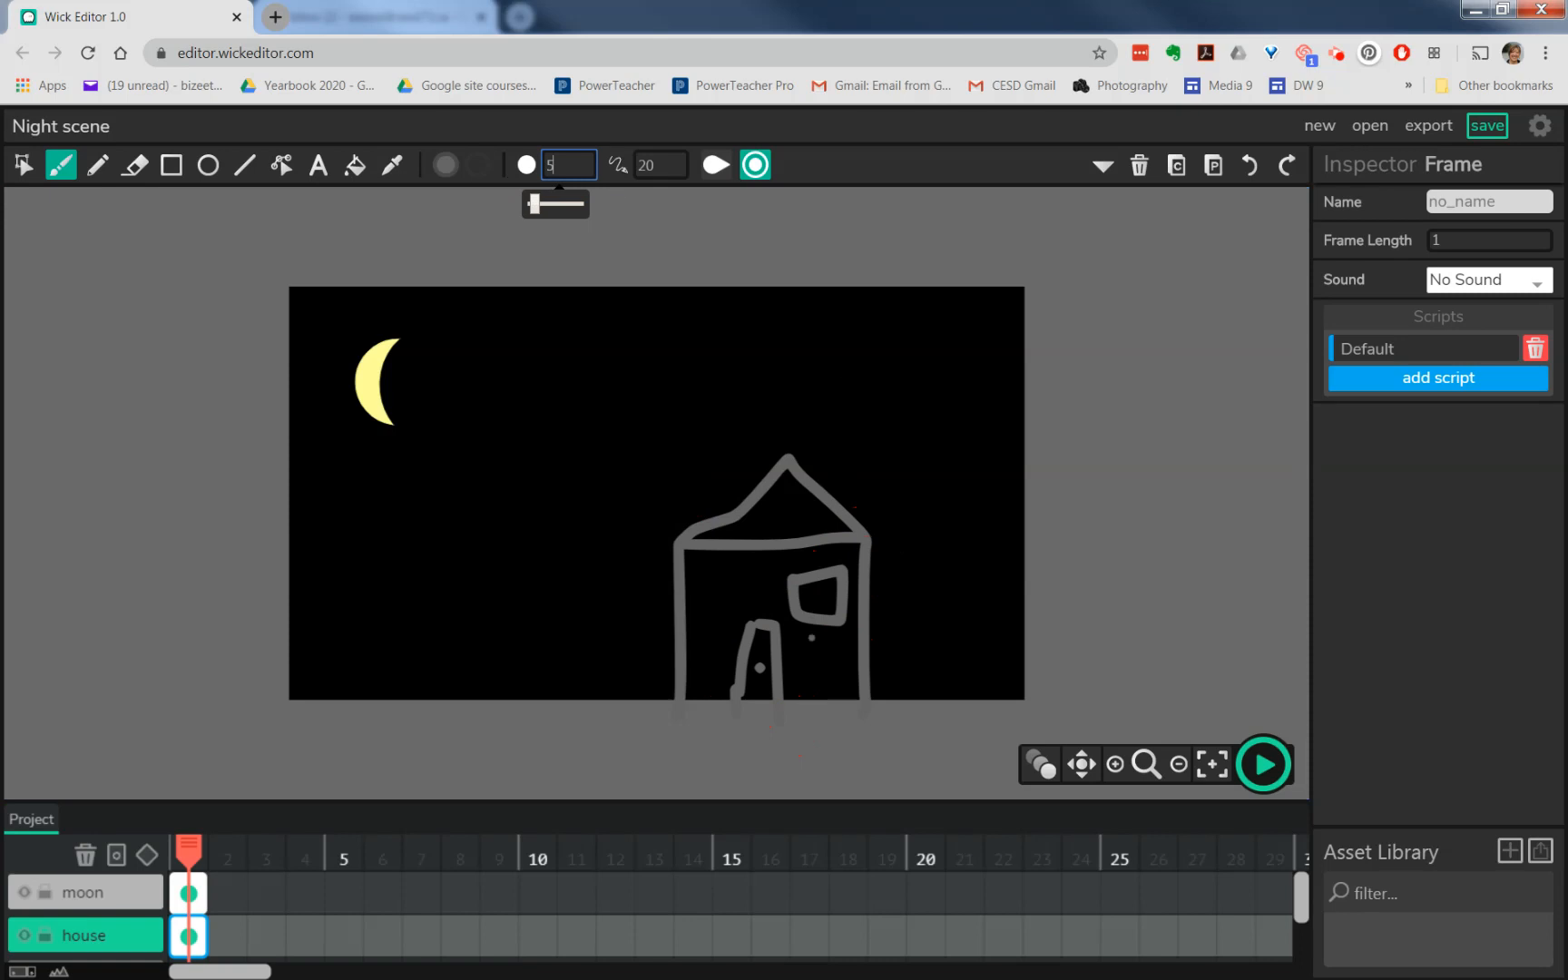
mouse_move(816, 637)
left_mouse_down()
mouse_move(817, 569)
mouse_move(853, 588)
left_mouse_up()
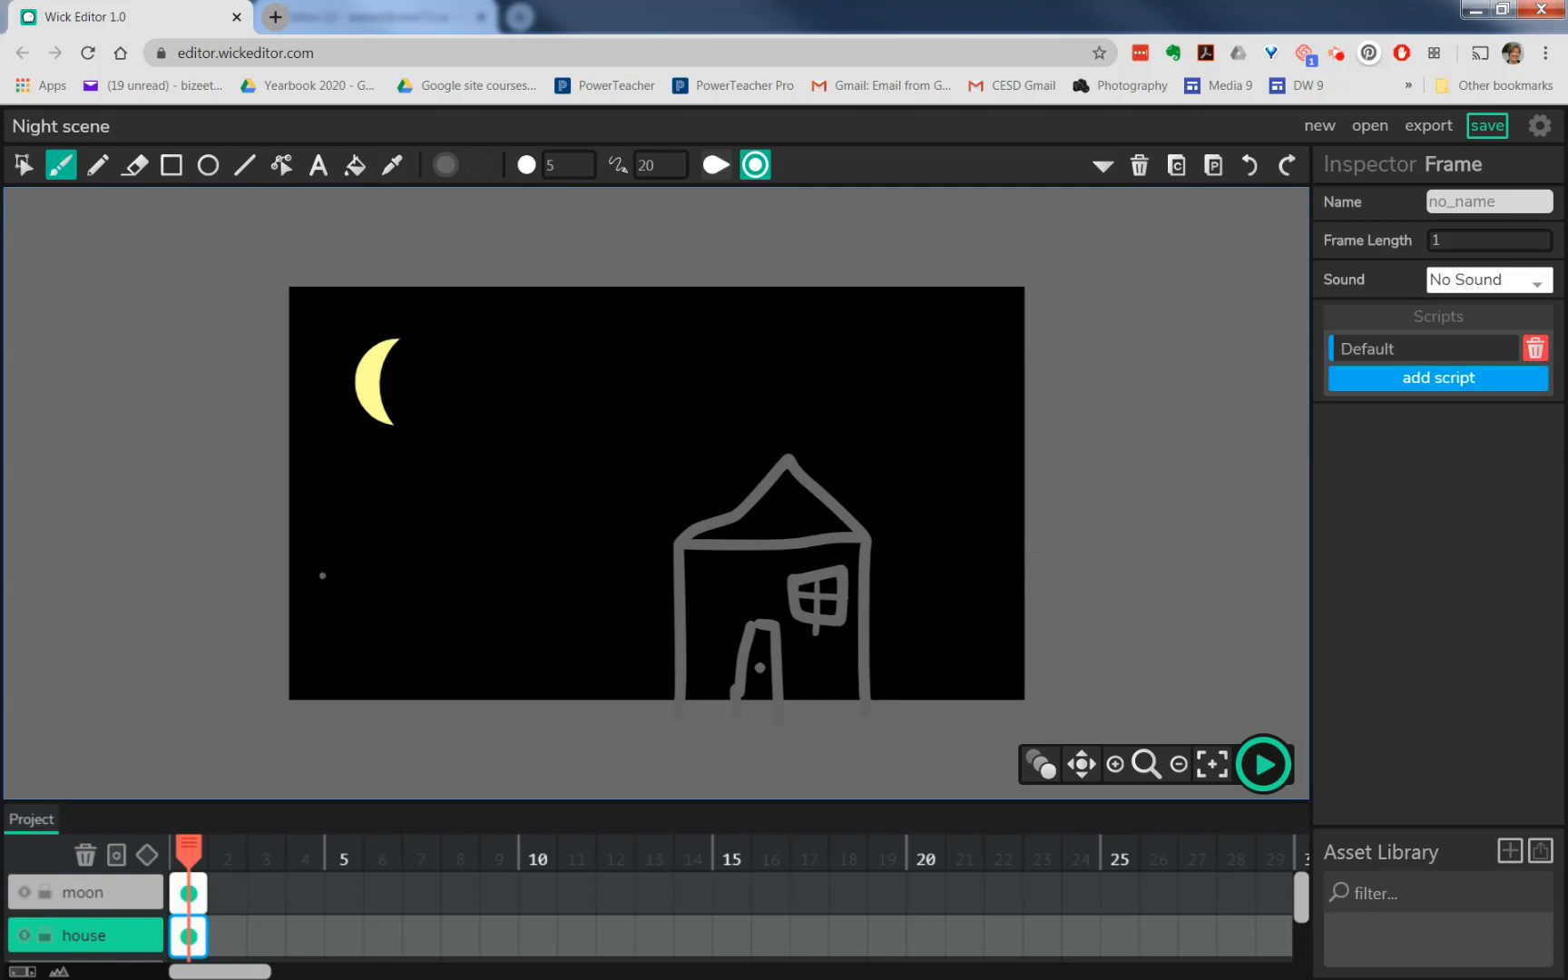
- Draw a gray rectangle about 179 by 150 left of the house and move a duplicate of it above
left_click(172, 167)
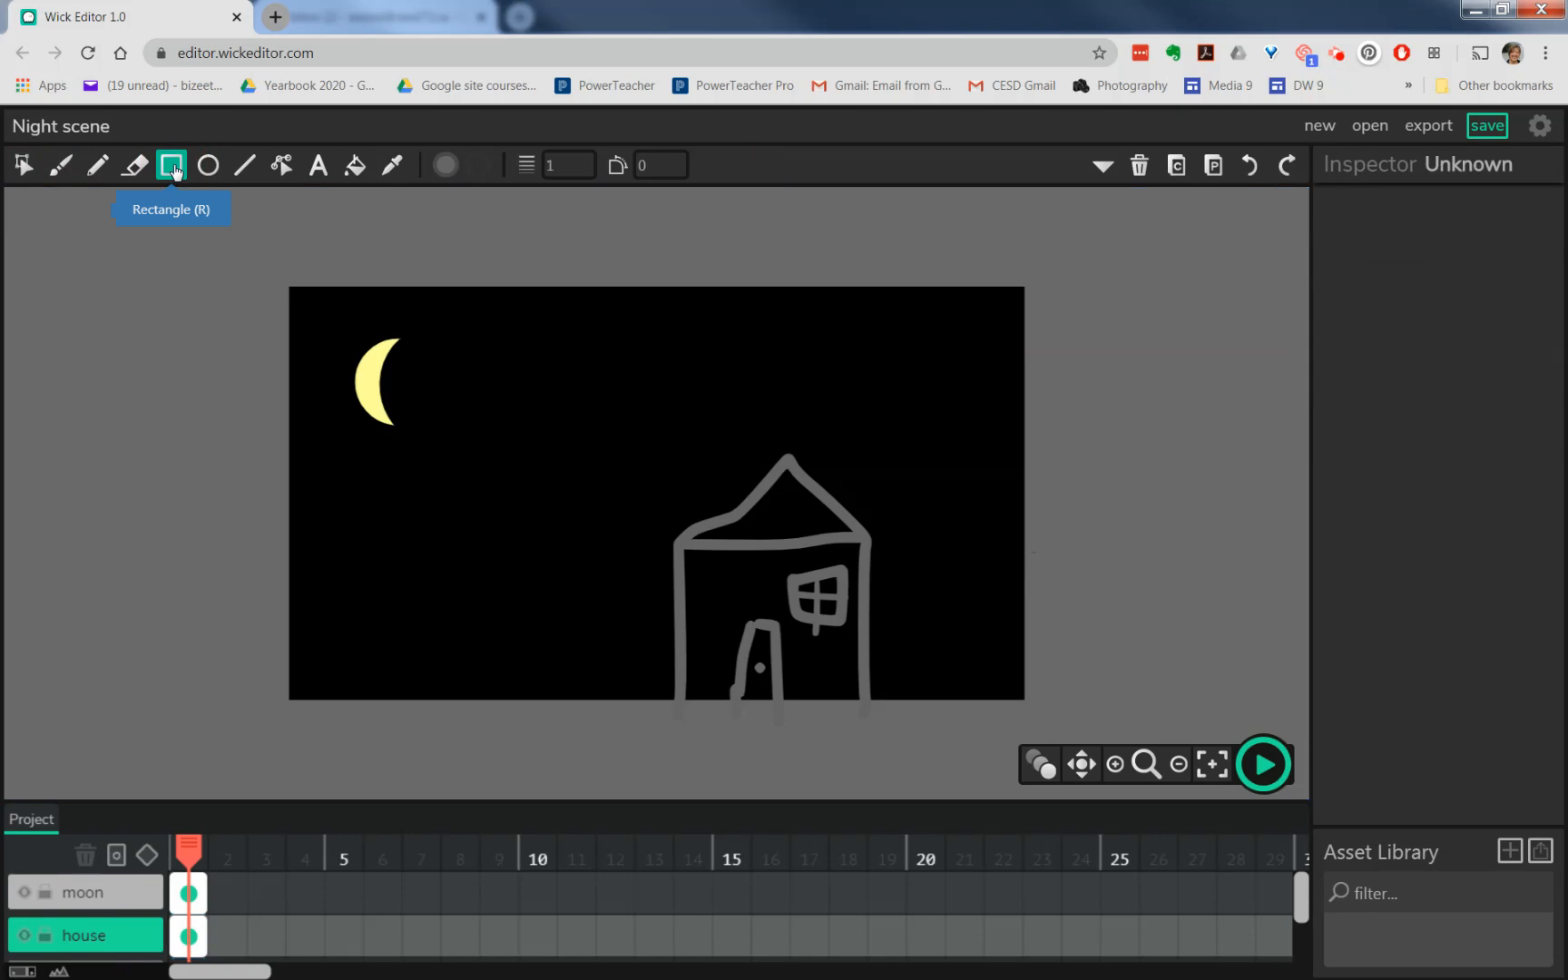
left_click_drag(422, 705, 605, 552)
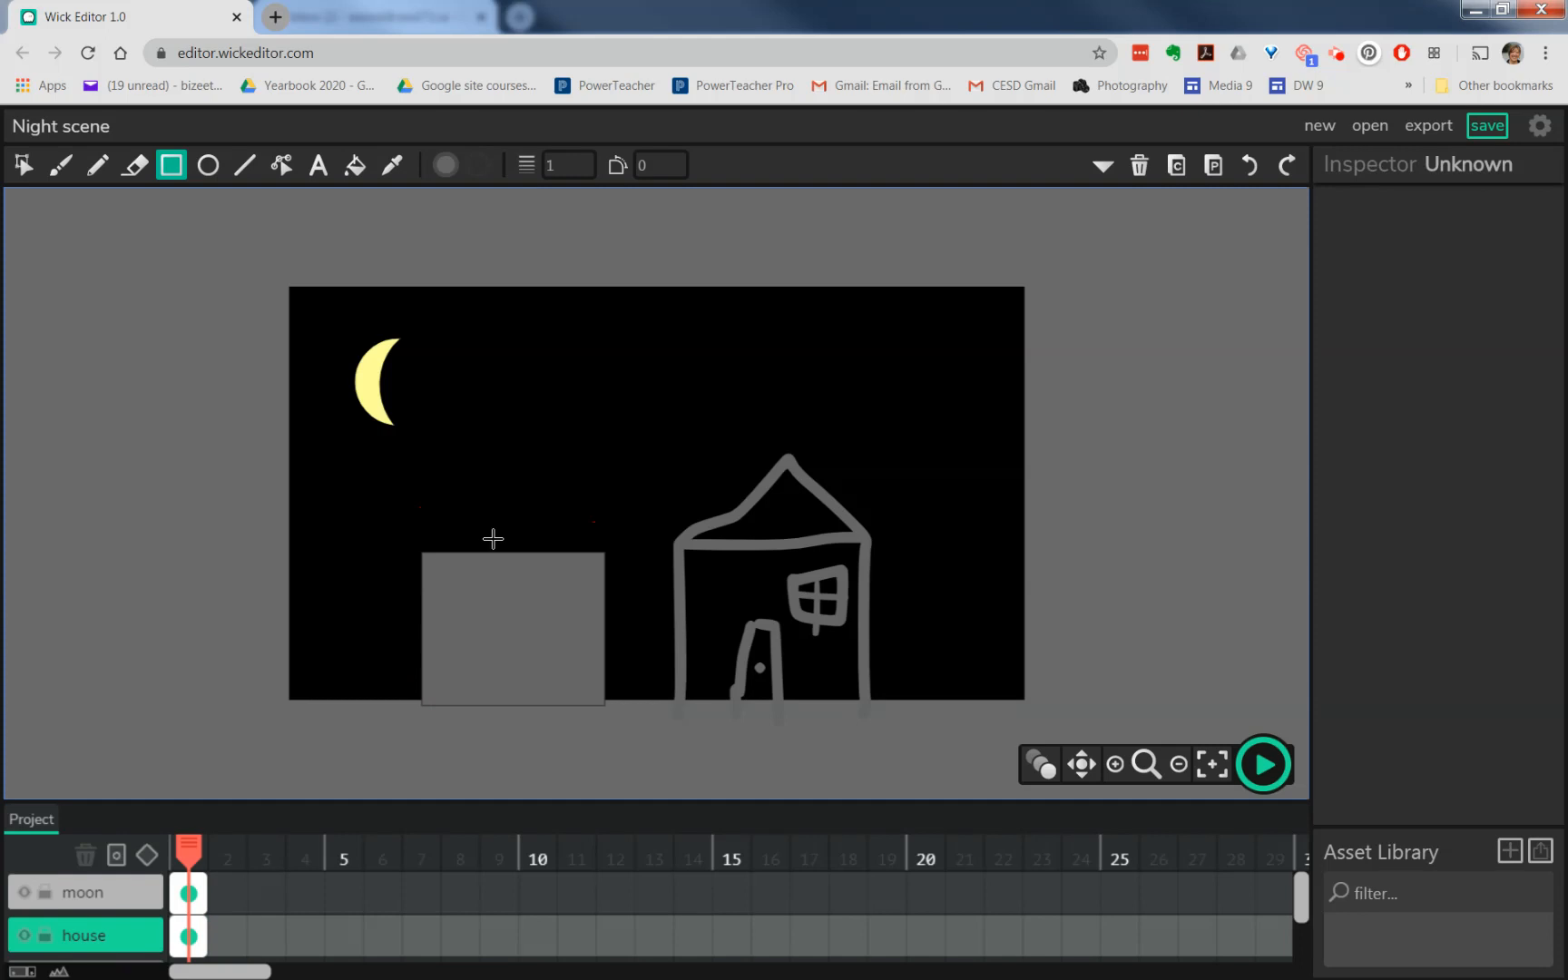
key("ctrl+c")
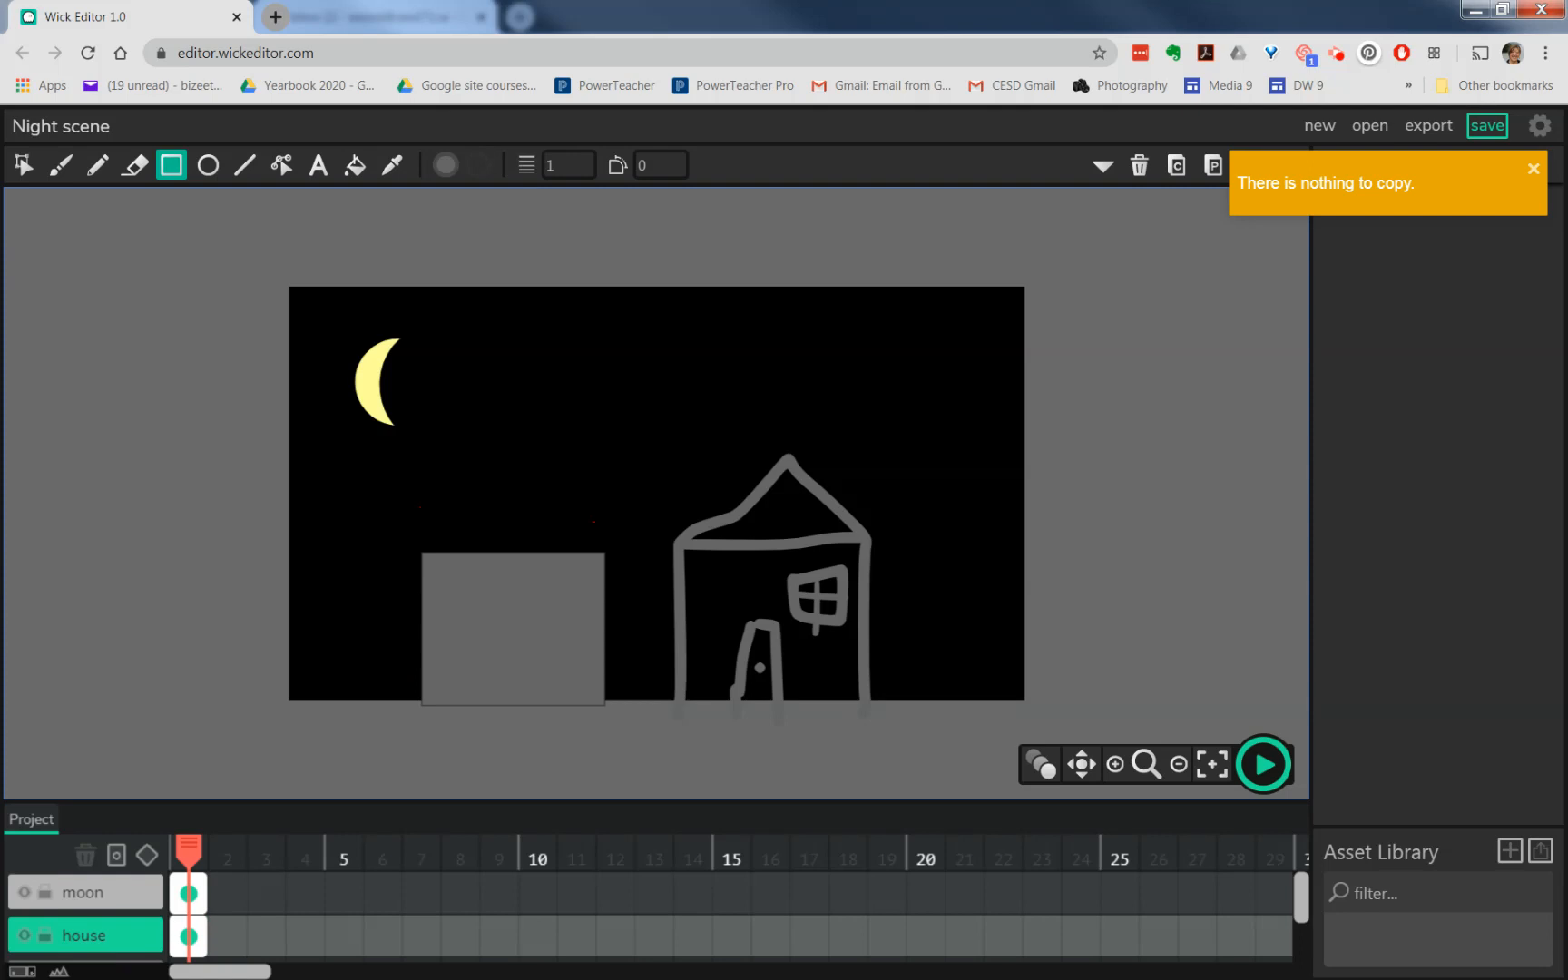
key("v")
left_click(508, 608)
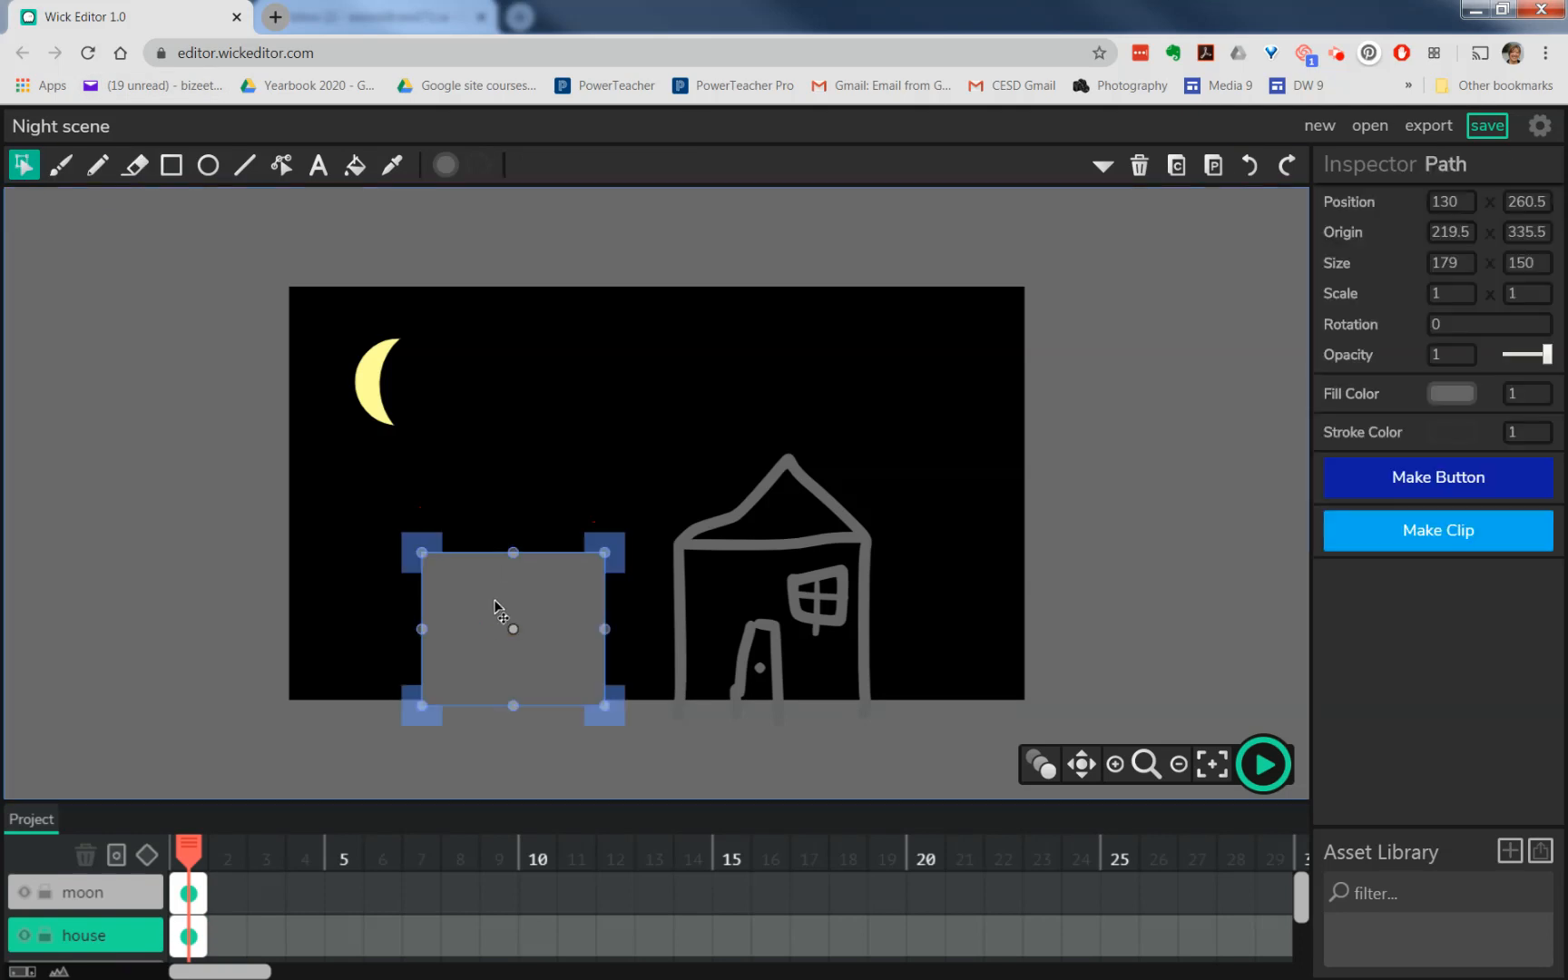
key("ctrl+d")
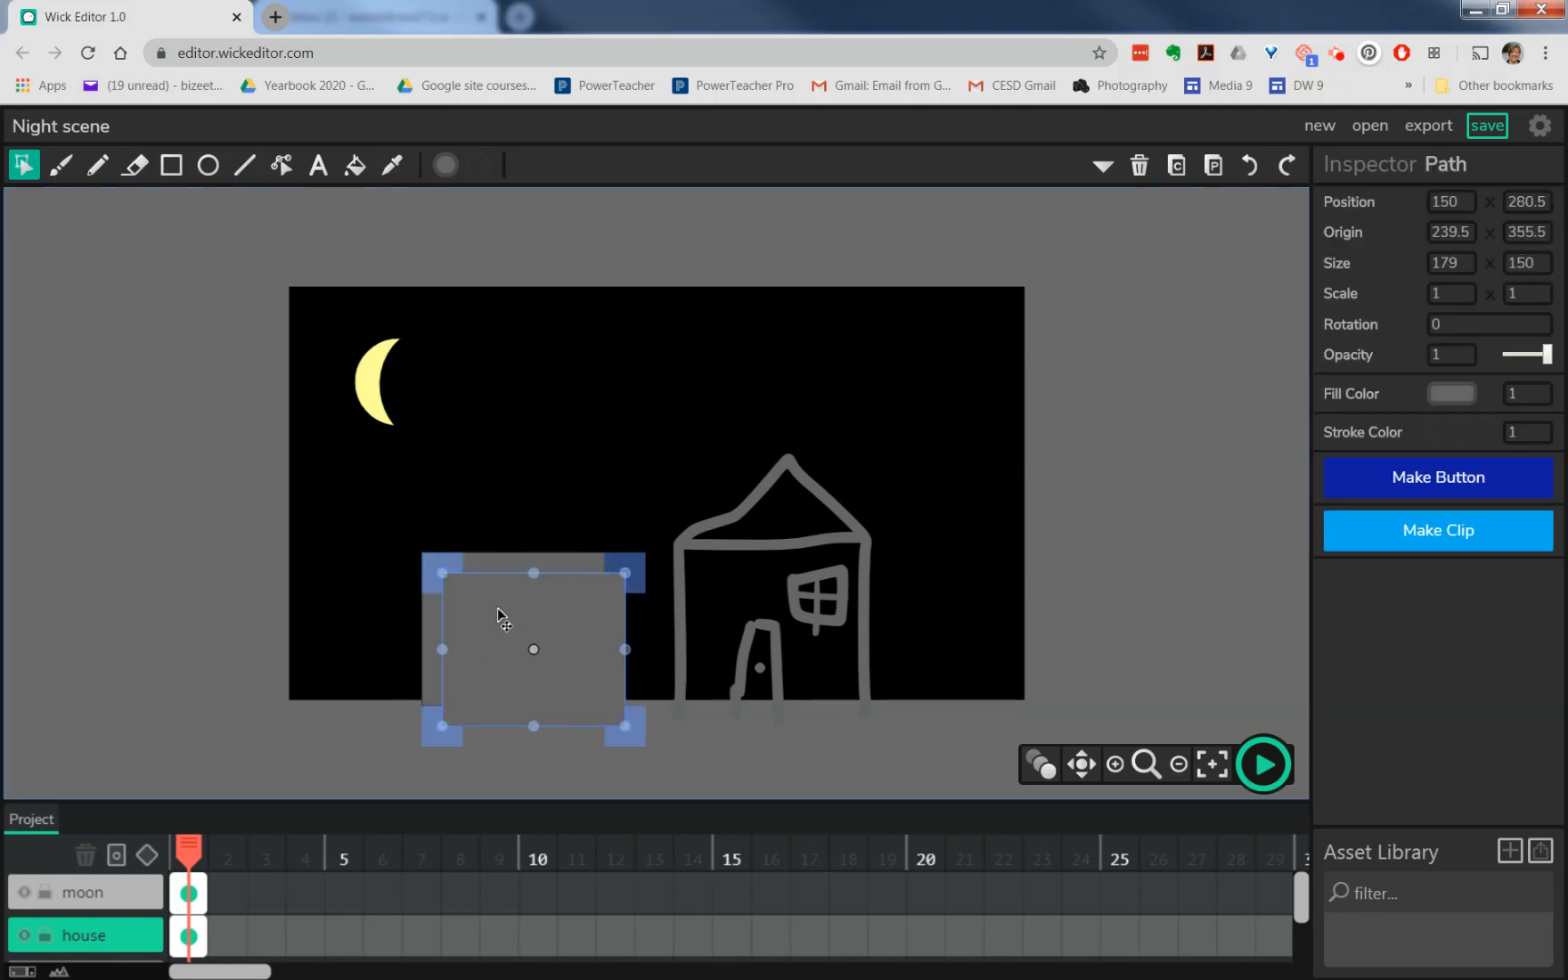
left_click_drag(525, 622, 545, 354)
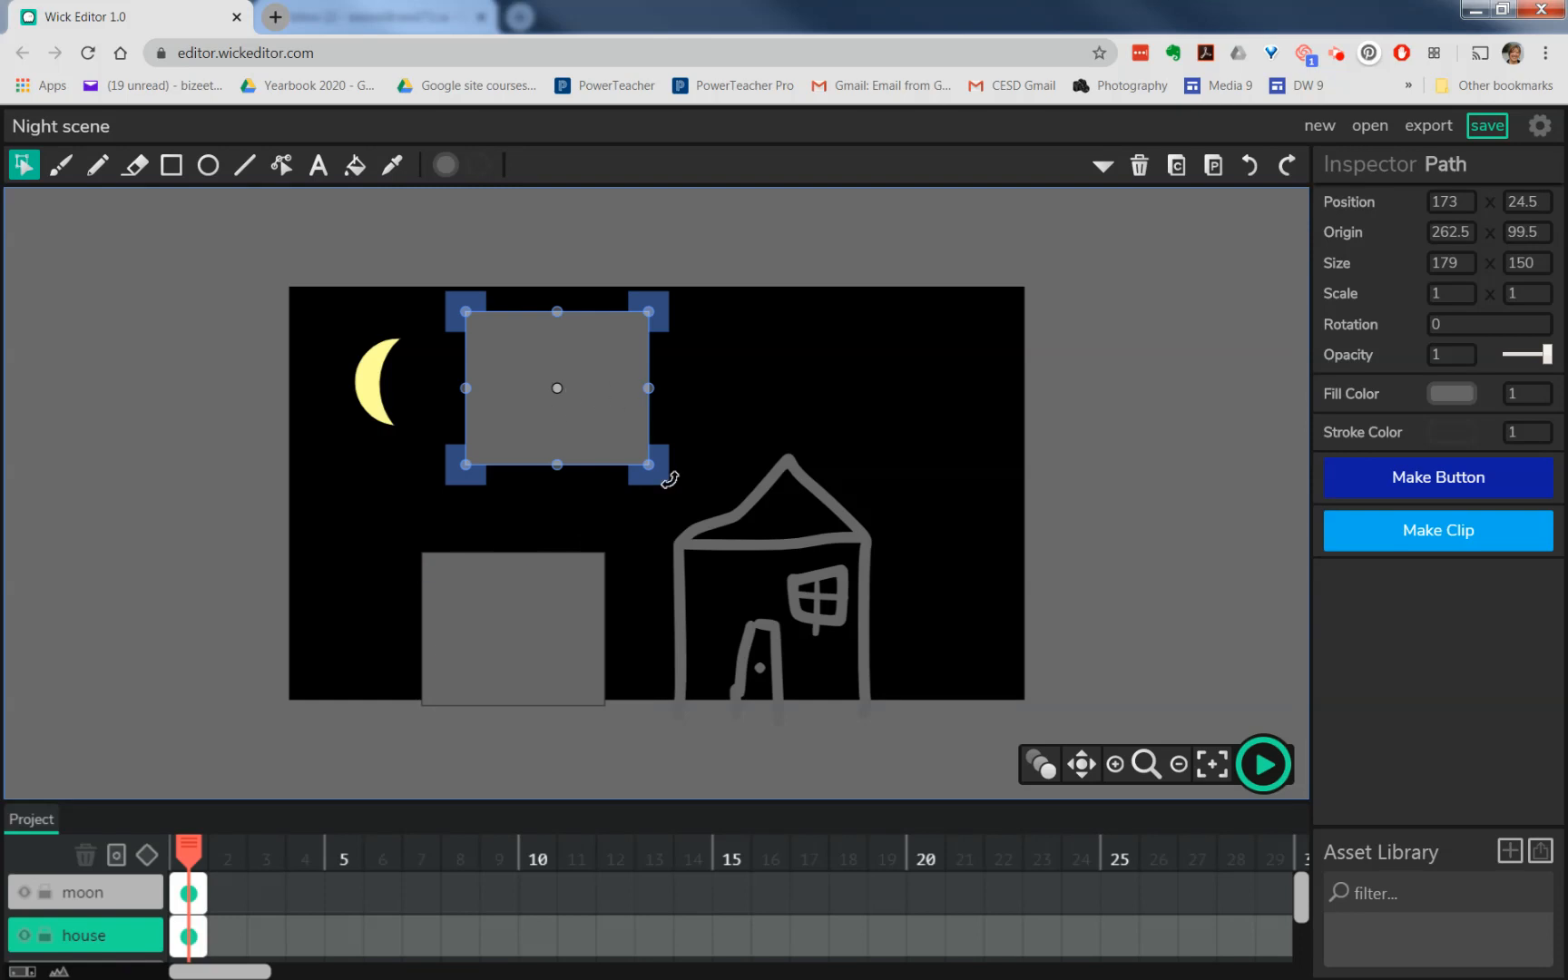
- Rotate the duplicated rectangle to about 51 degrees and stretch its height to about 200
left_click_drag(669, 479, 573, 519)
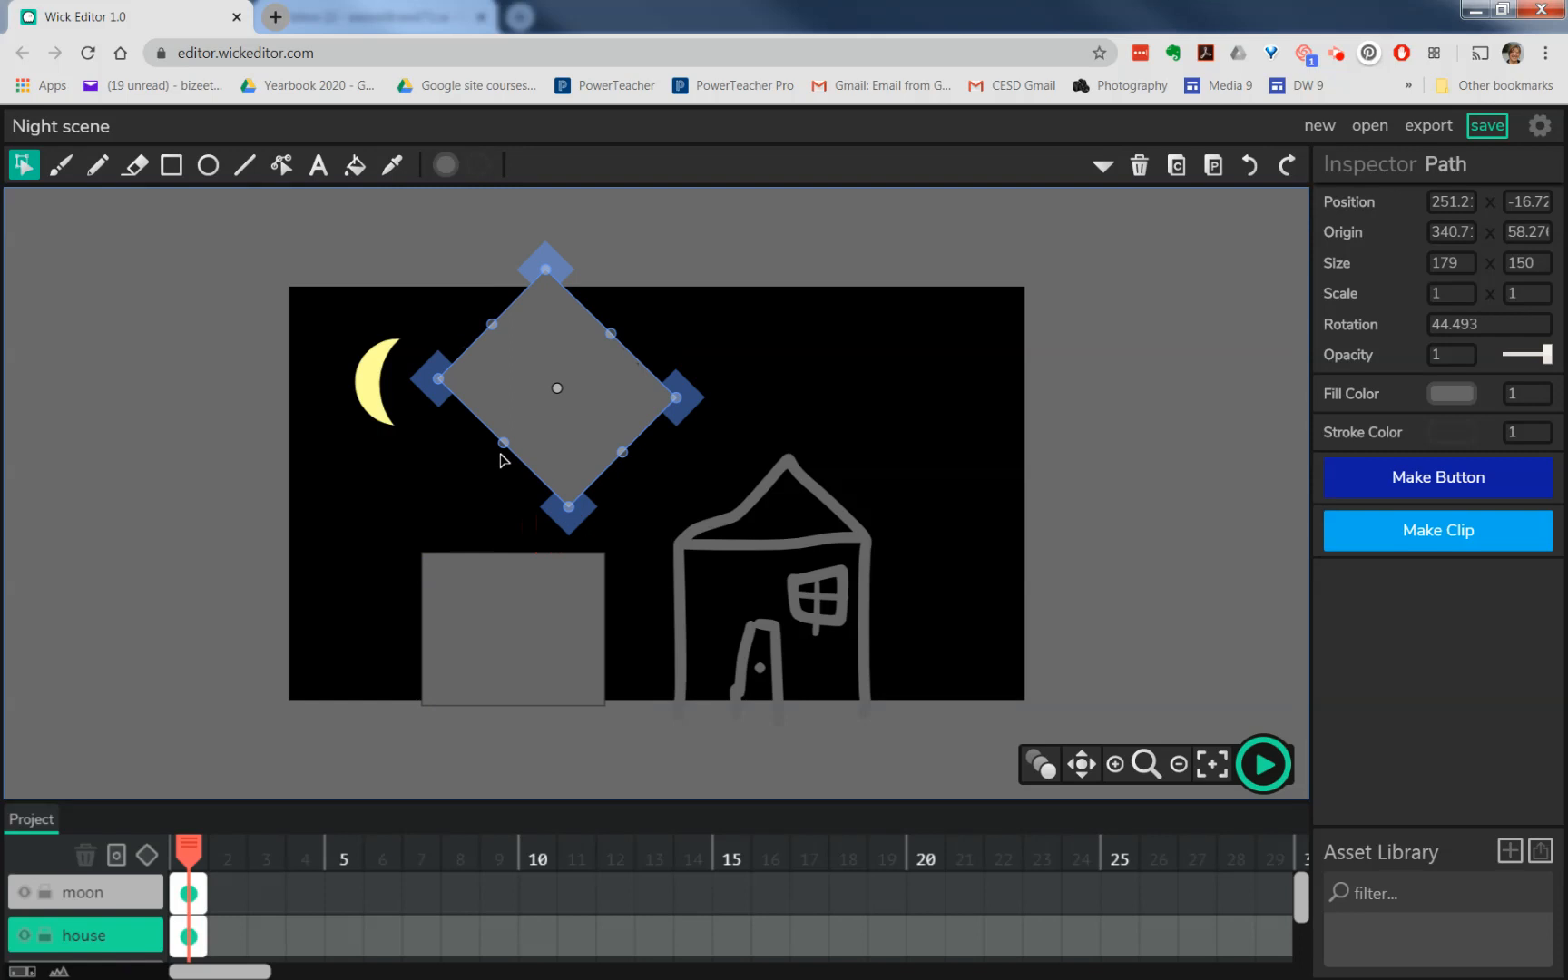
left_click_drag(481, 461, 478, 456)
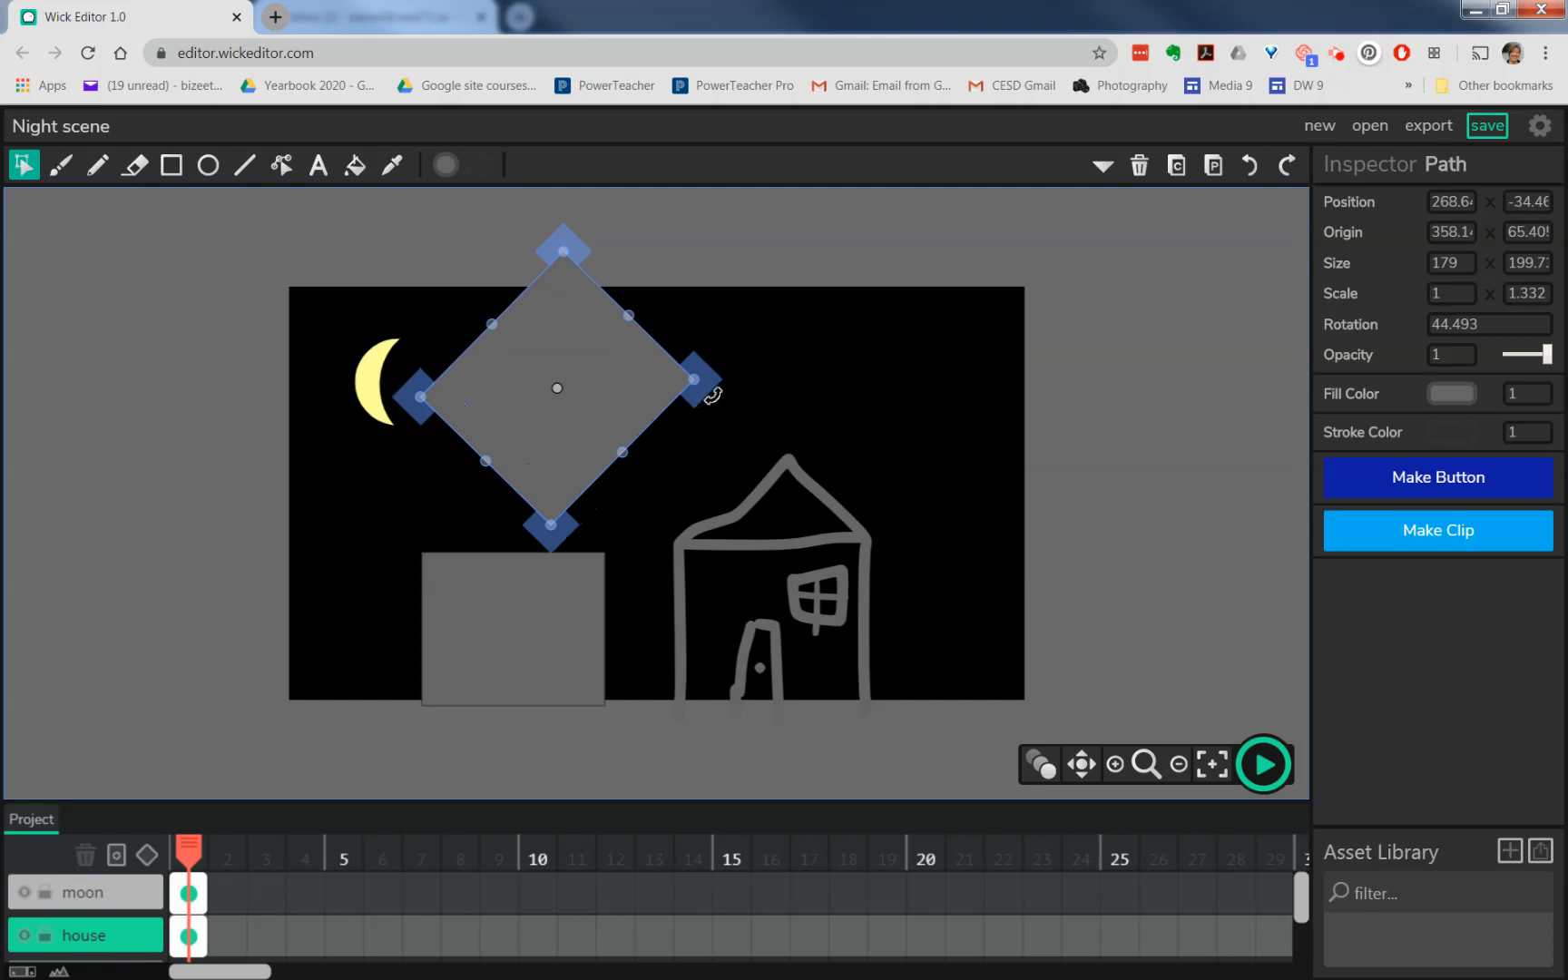
left_click_drag(725, 381, 724, 423)
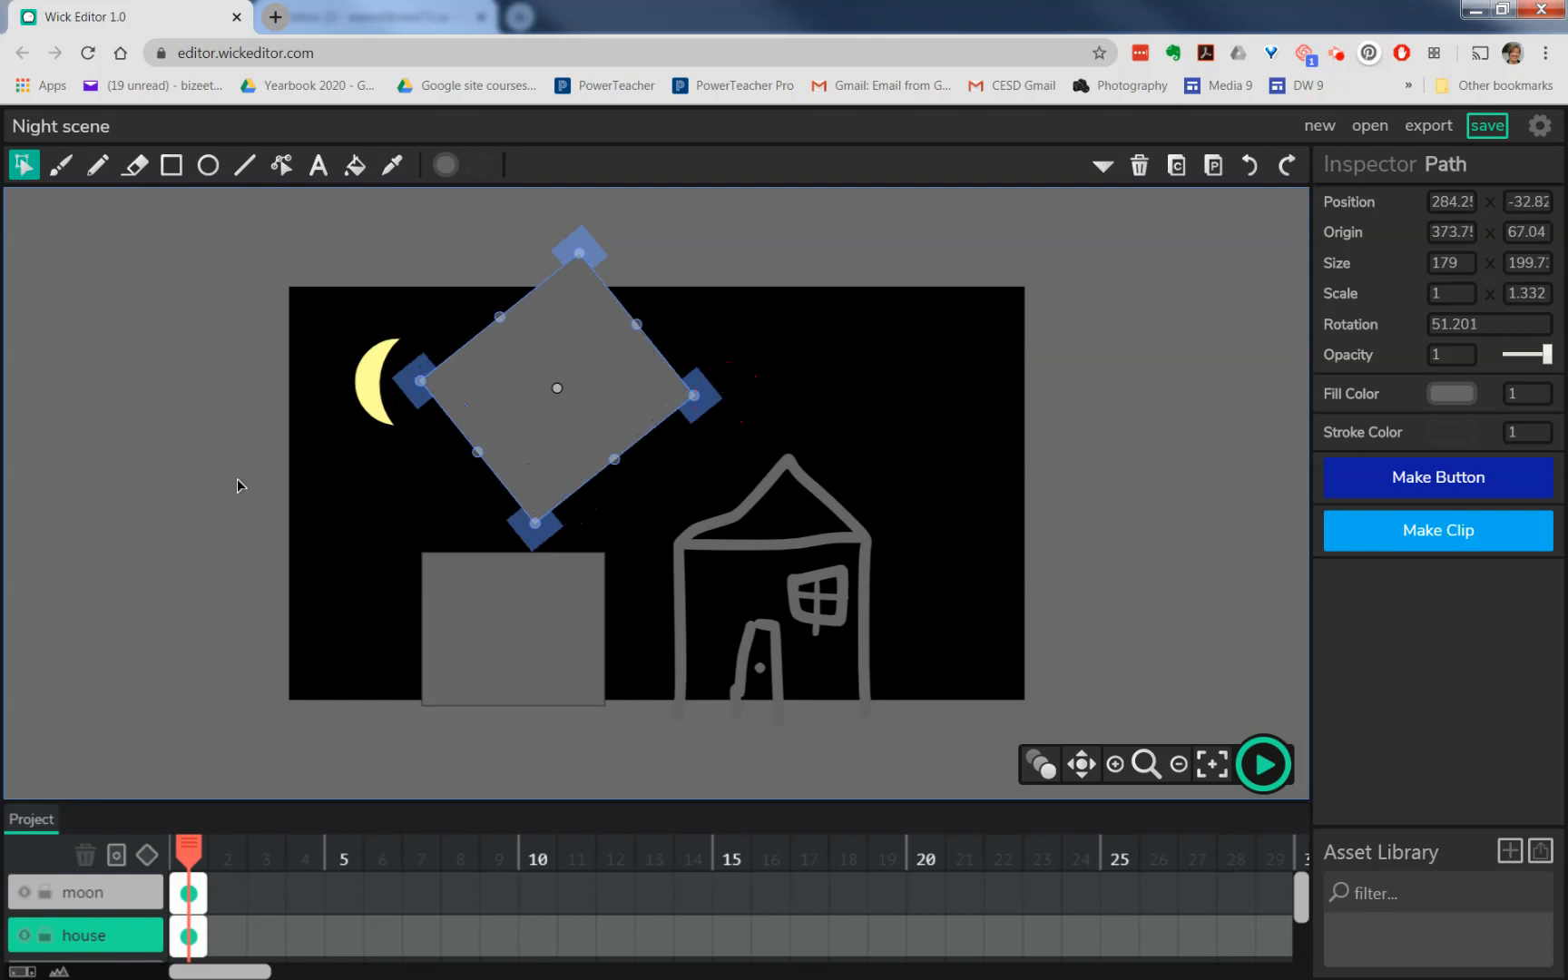
- Cover the rotated rectangle's lower half with a rectangle about 322 by 150 and subtract it to leave a triangle
left_click(171, 164)
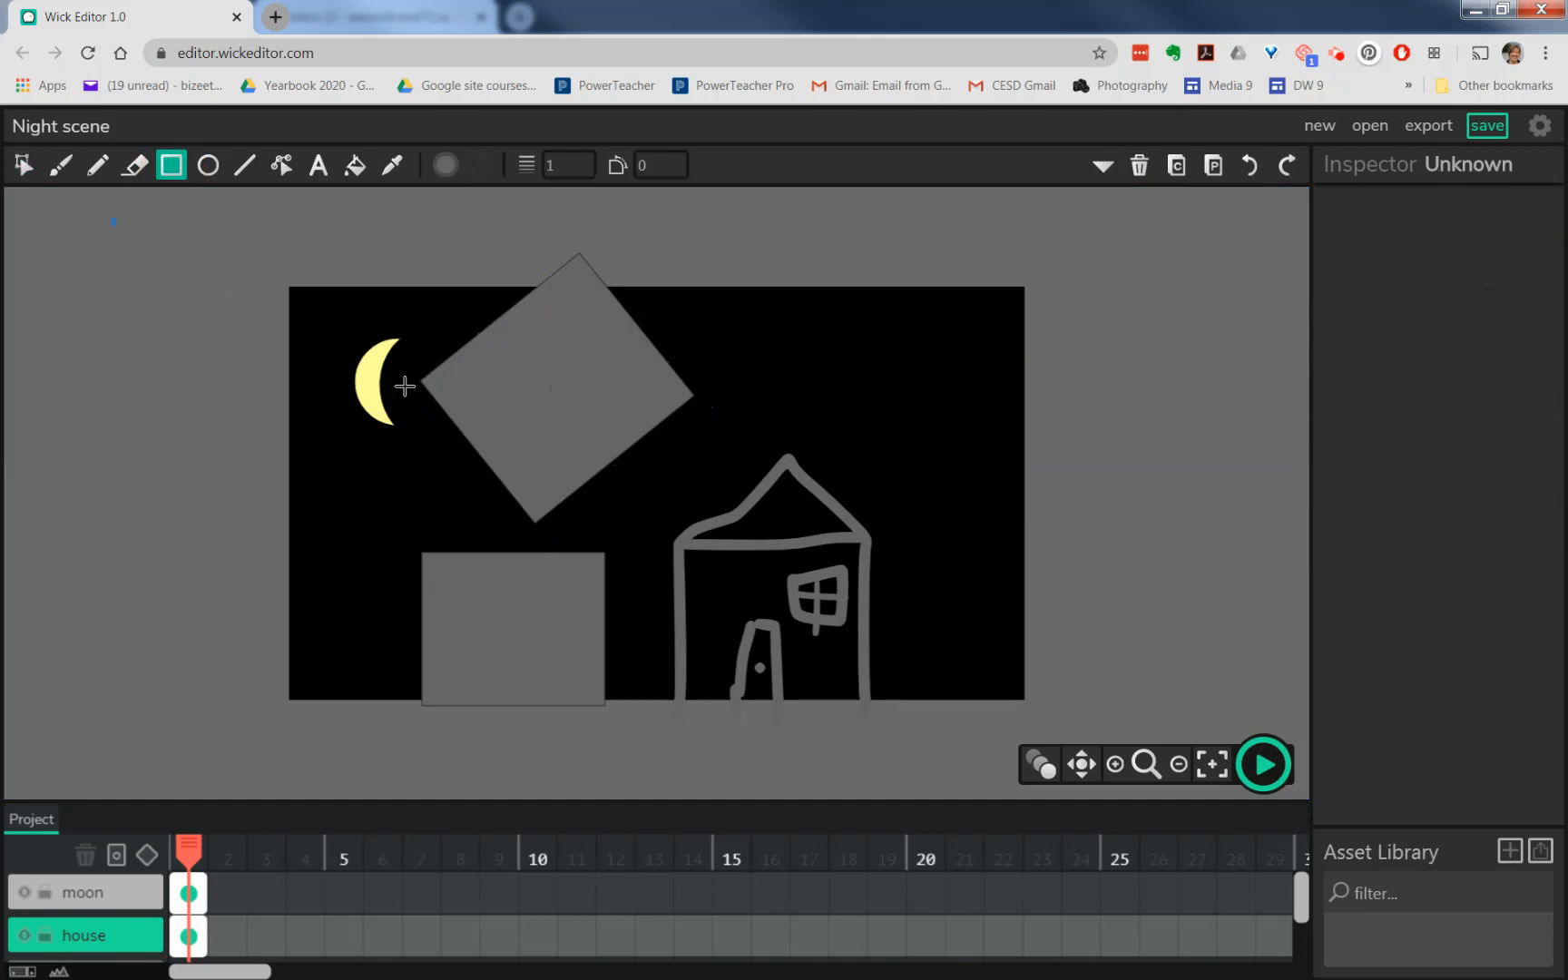
left_click_drag(401, 381, 730, 532)
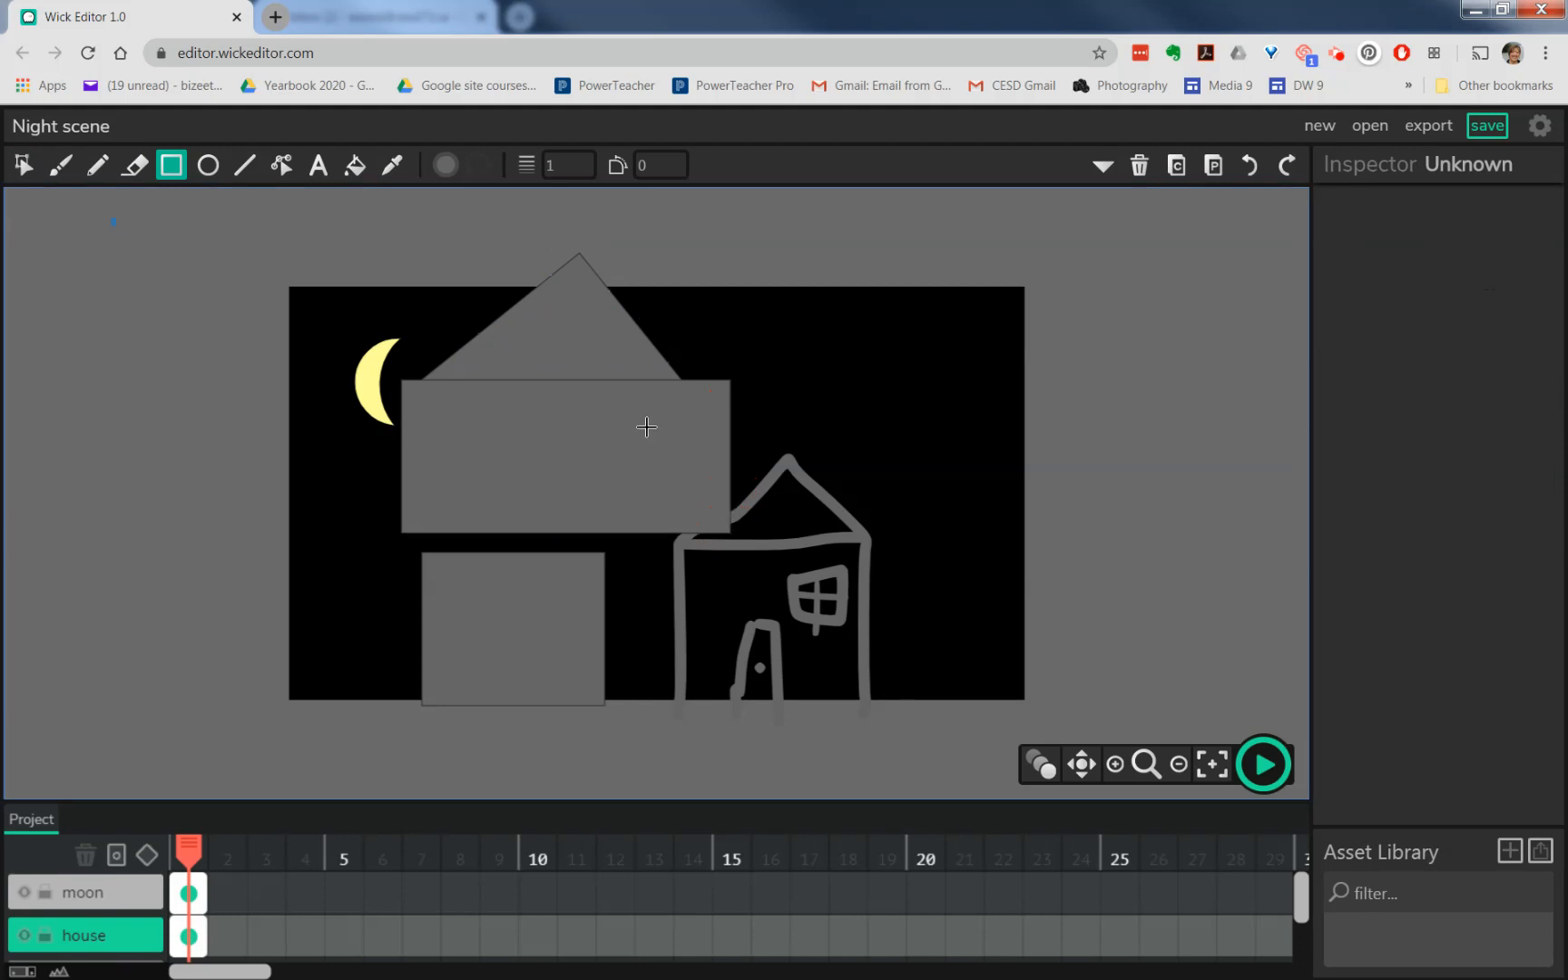
left_click(20, 167)
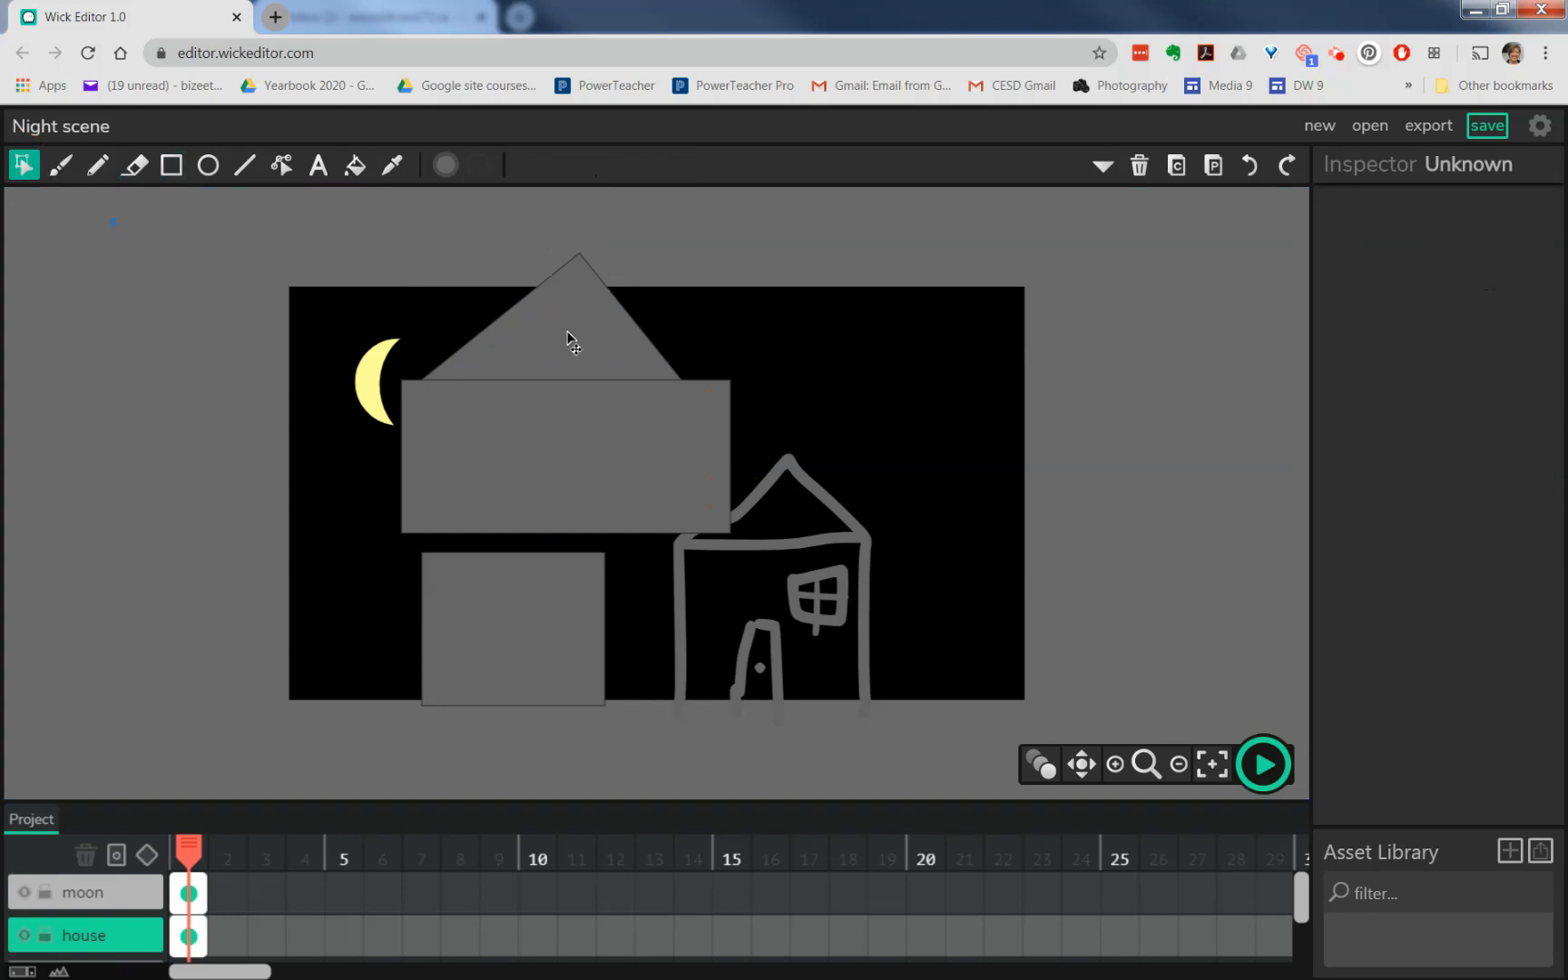
left_click(572, 342)
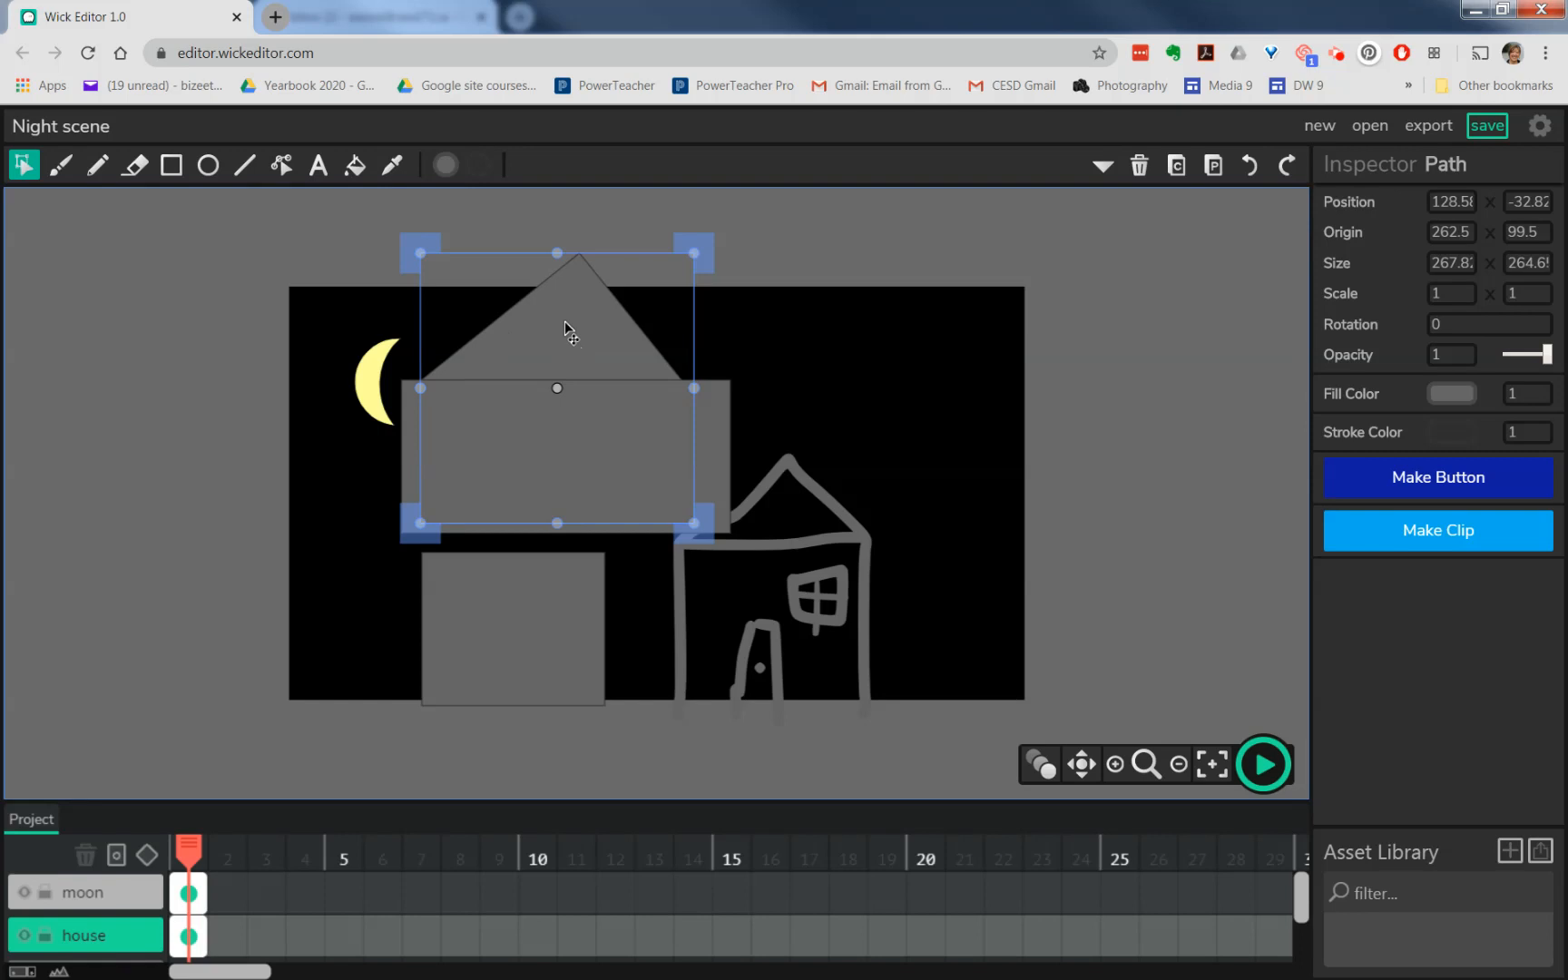
left_click(713, 440, "shift")
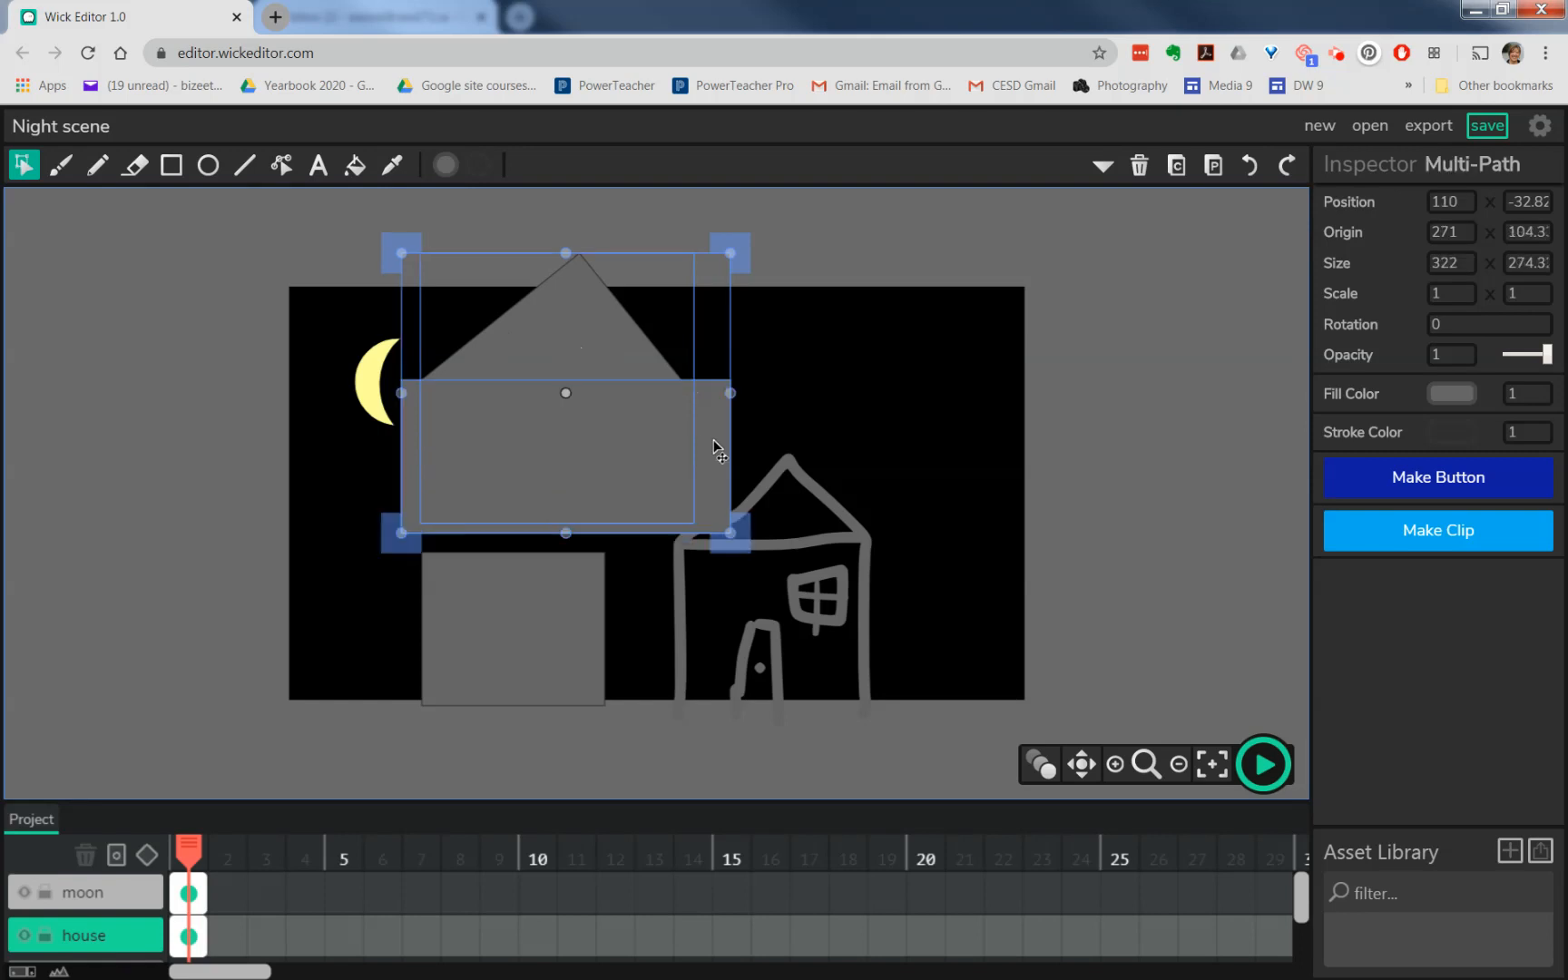
left_click(1102, 165)
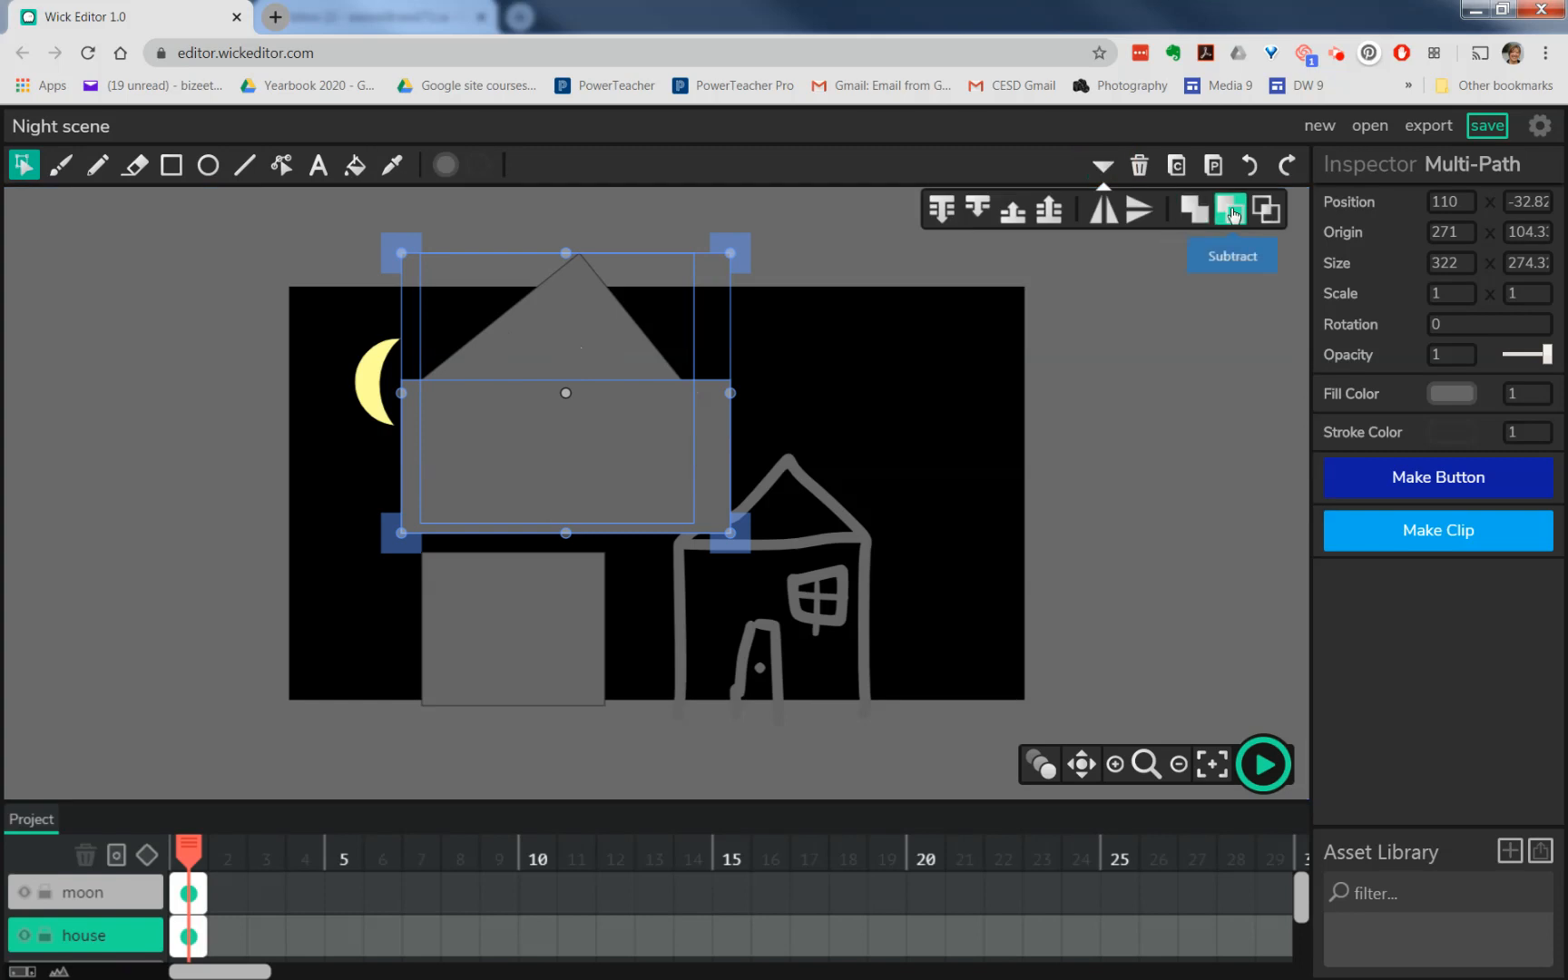
left_click(1231, 215)
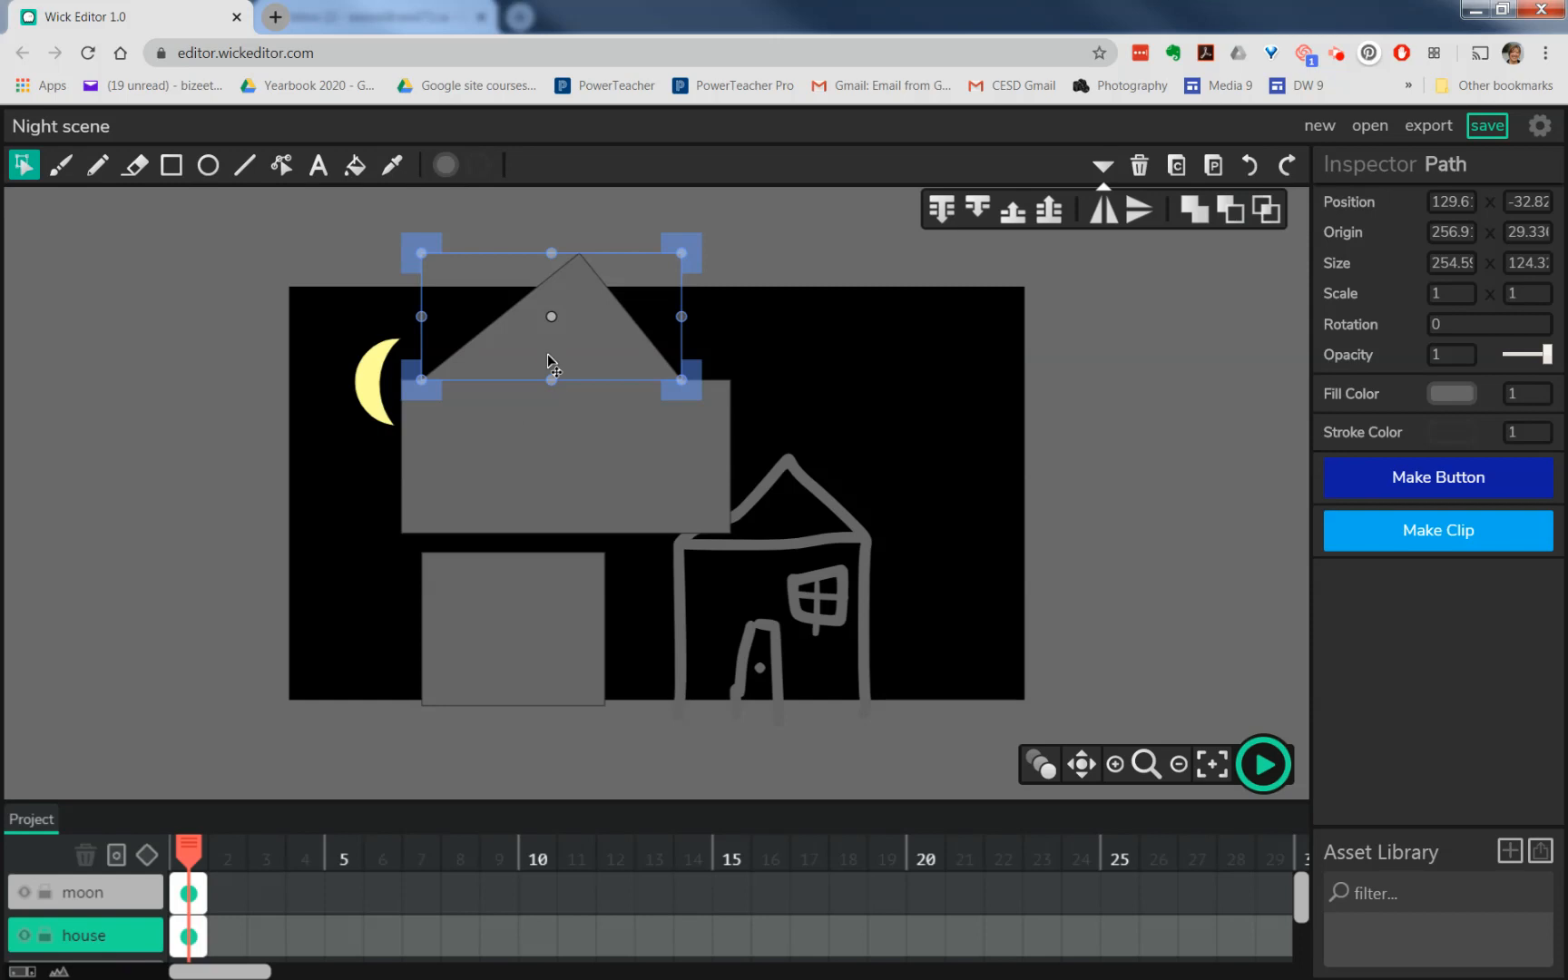
- Delete the wide cutting rectangle and place the triangle on the remaining rectangle as a roof
left_click_drag(582, 338, 811, 323)
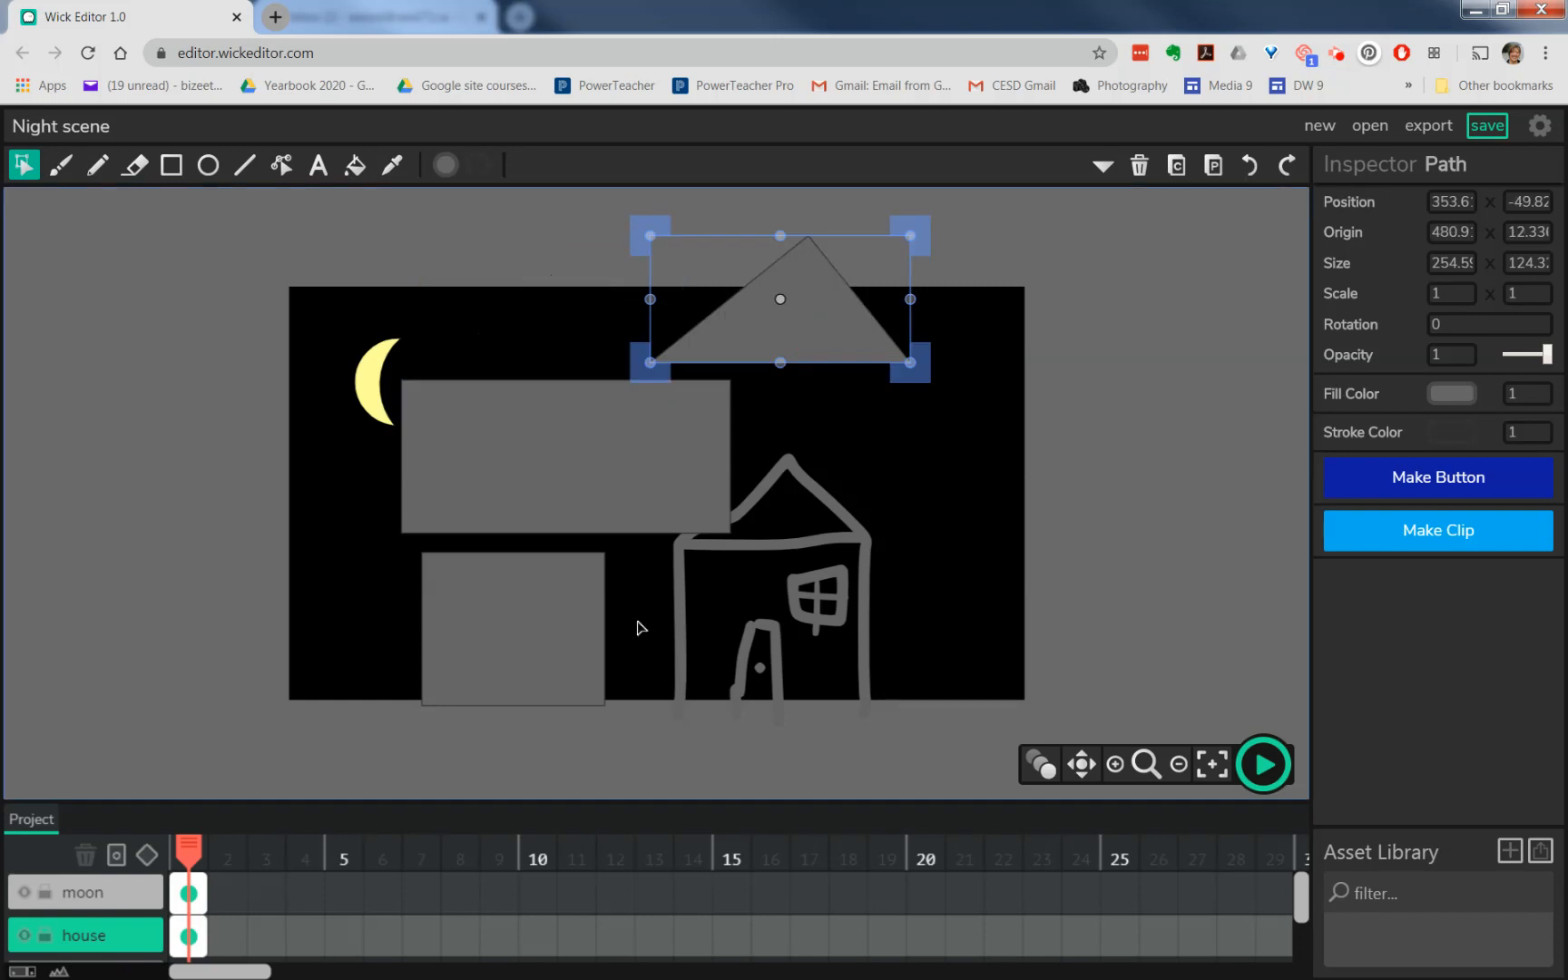
left_click(563, 472)
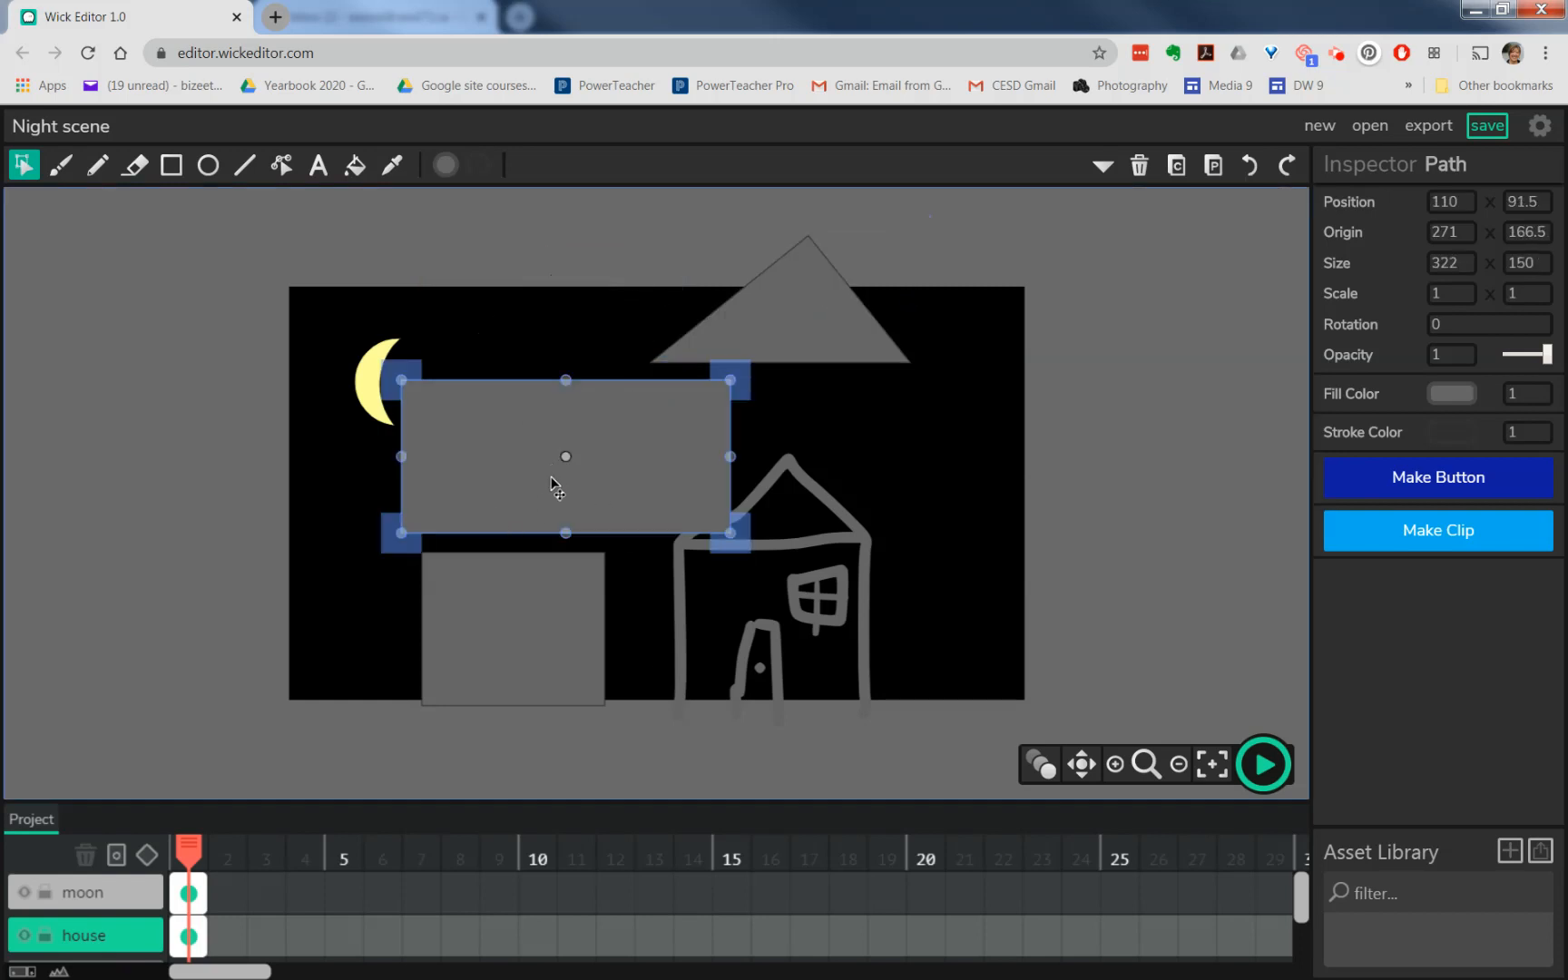
key("Delete")
left_click_drag(817, 325, 552, 524)
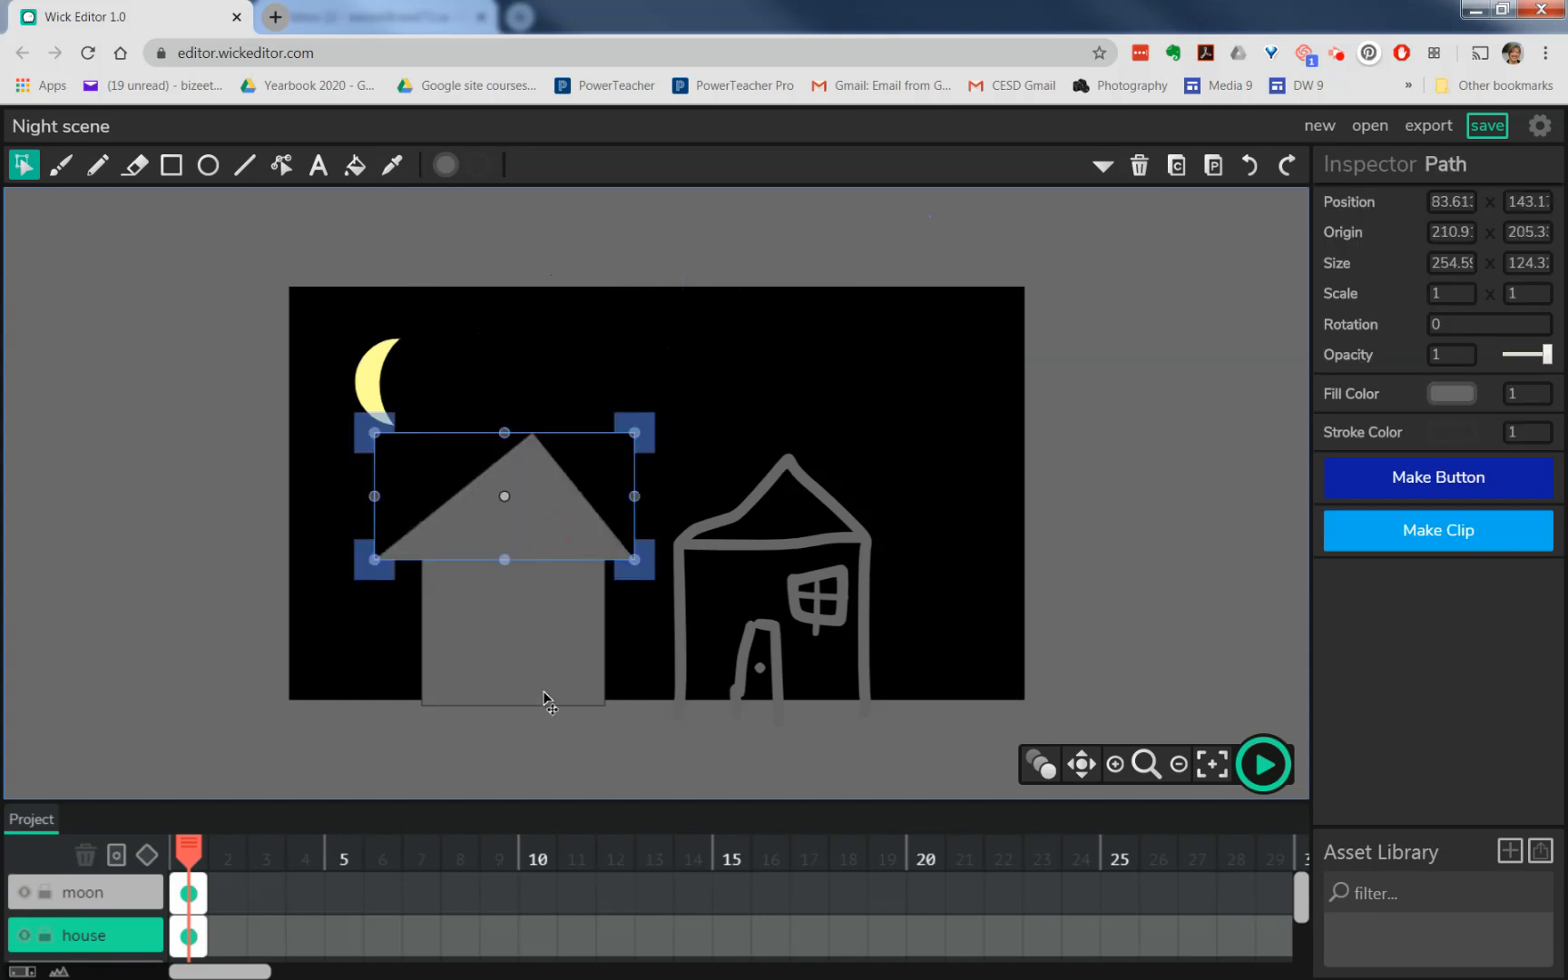
left_click(402, 677)
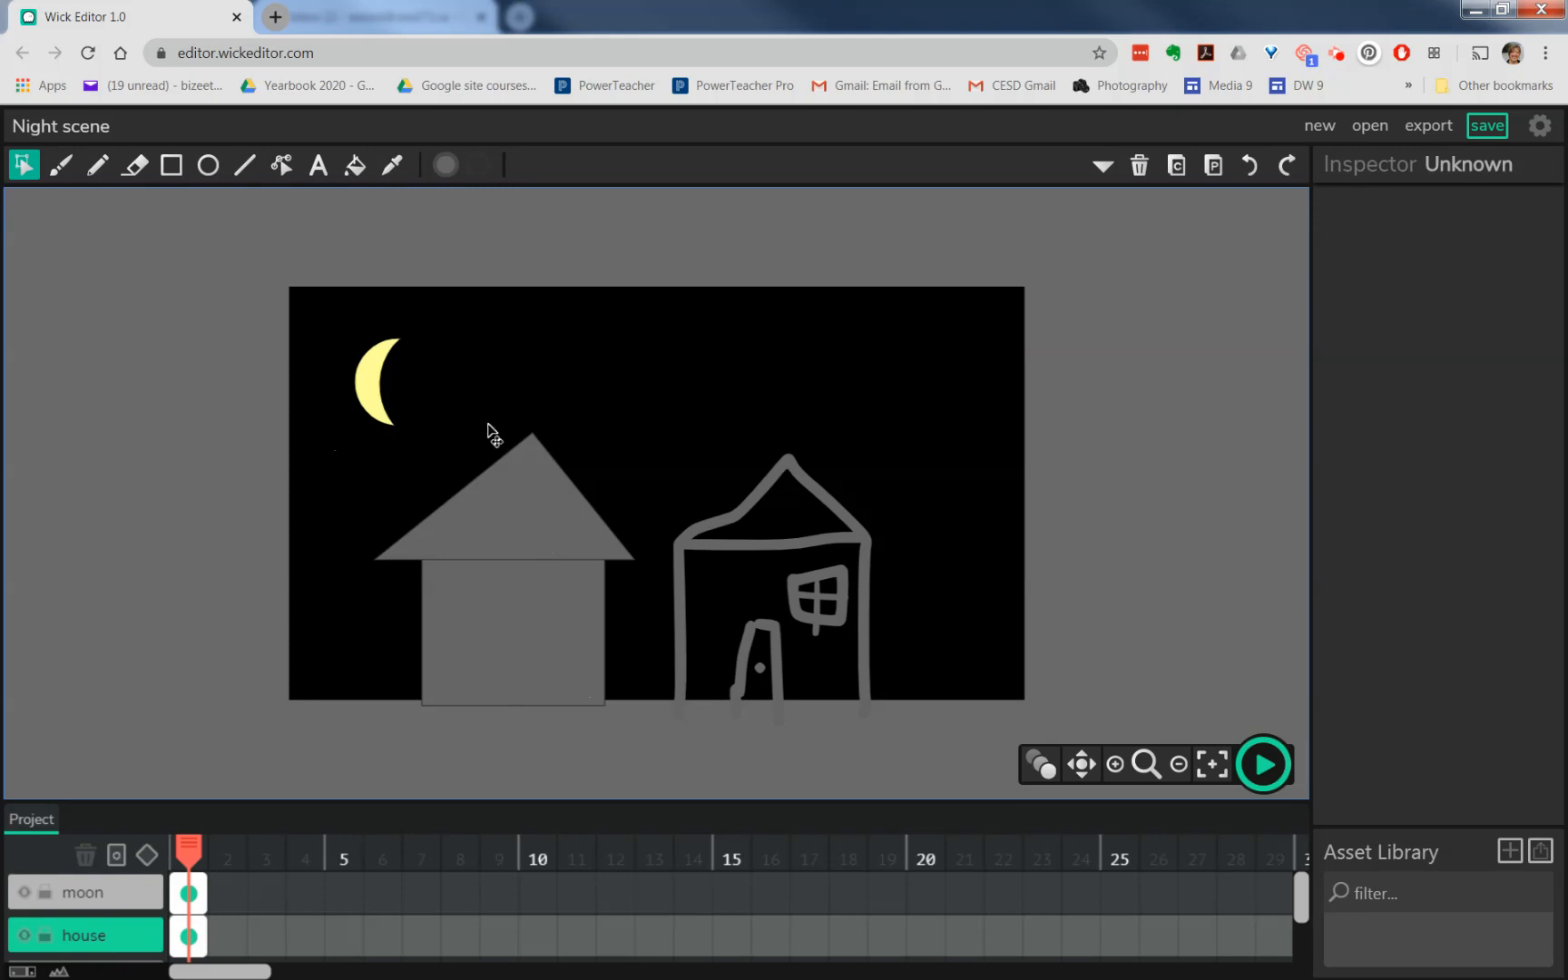
- Select the roof and its rectangle together, squeeze them into a narrow tower, and place it right of the outlined house
left_click(528, 526)
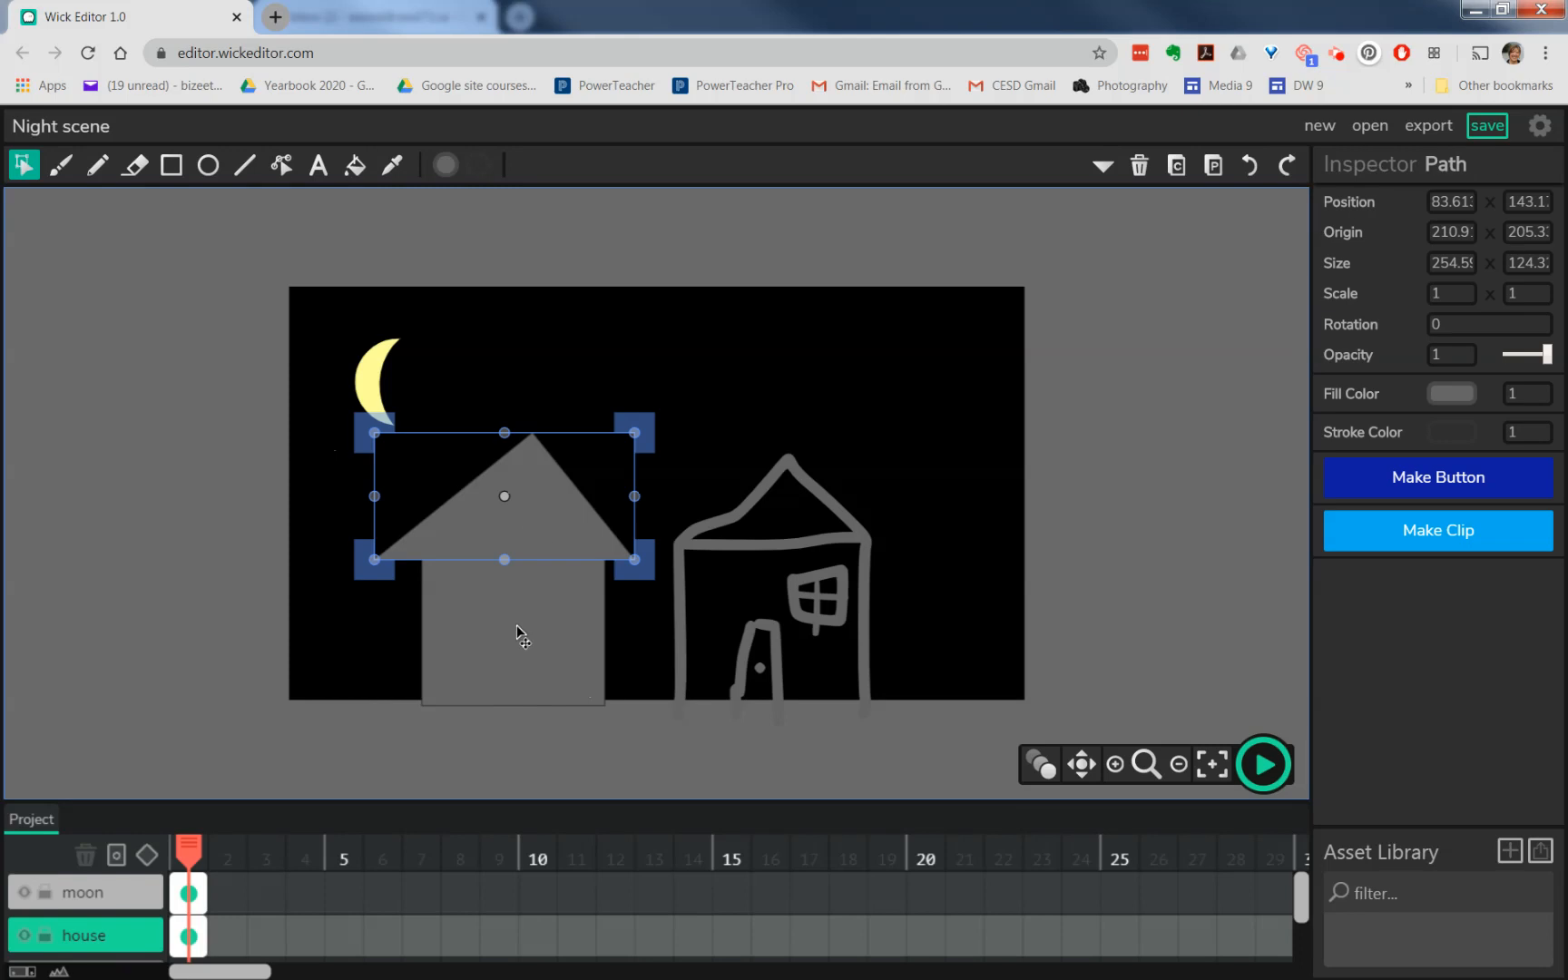
left_click(524, 671, "shift")
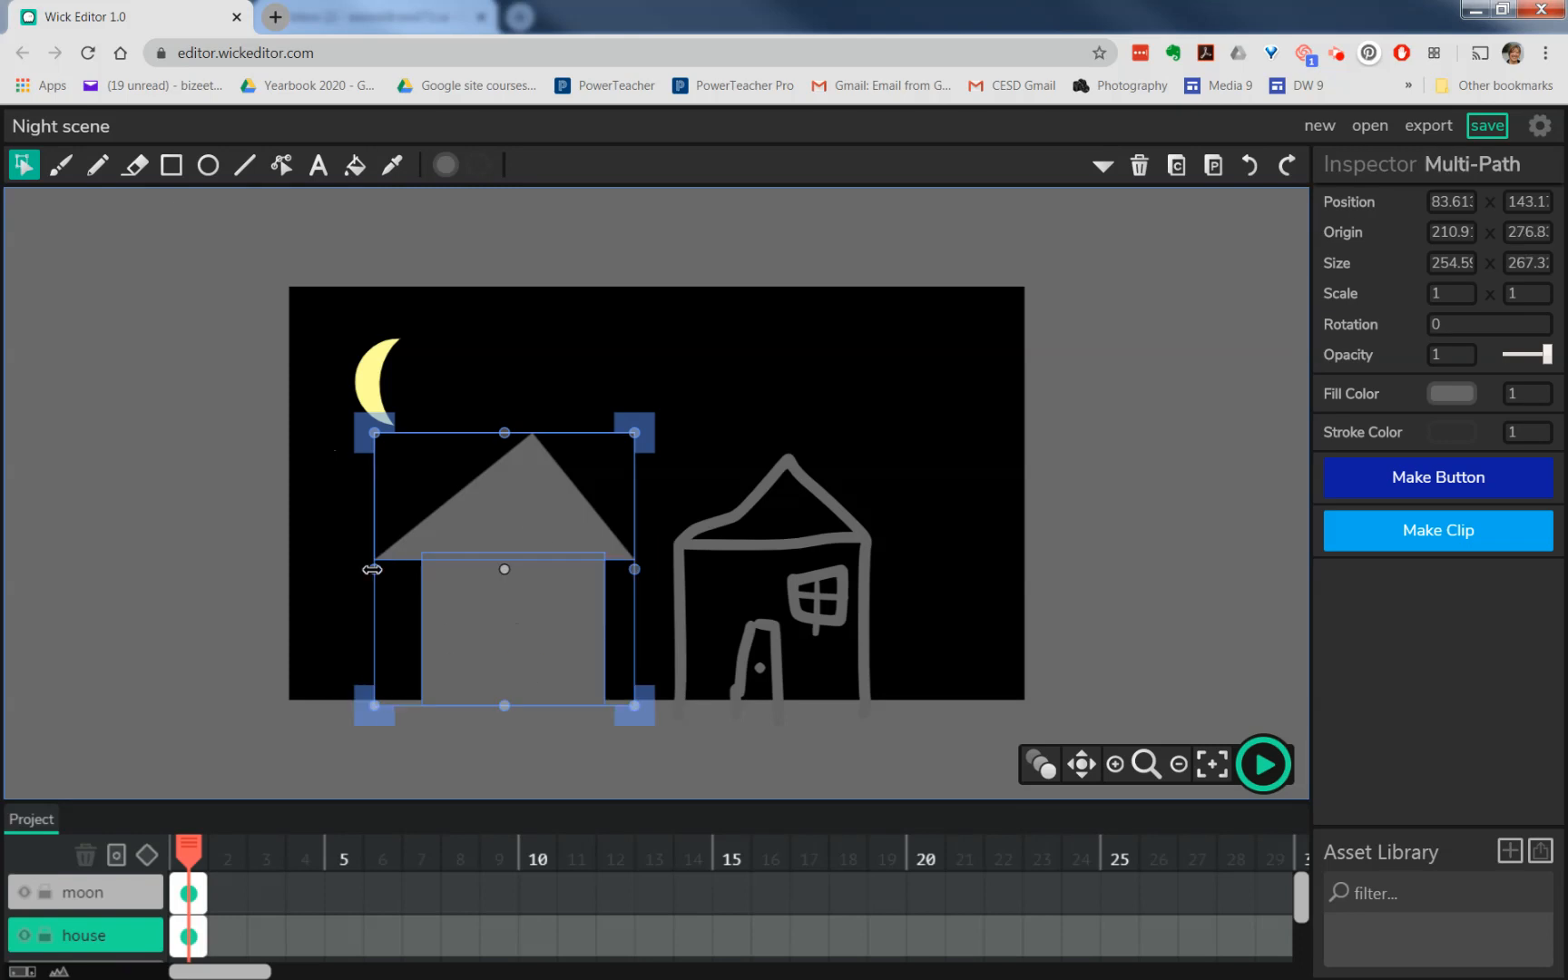
mouse_move(373, 569)
left_mouse_down()
mouse_move(678, 530)
mouse_move(931, 531)
left_mouse_up()
left_click(1151, 553)
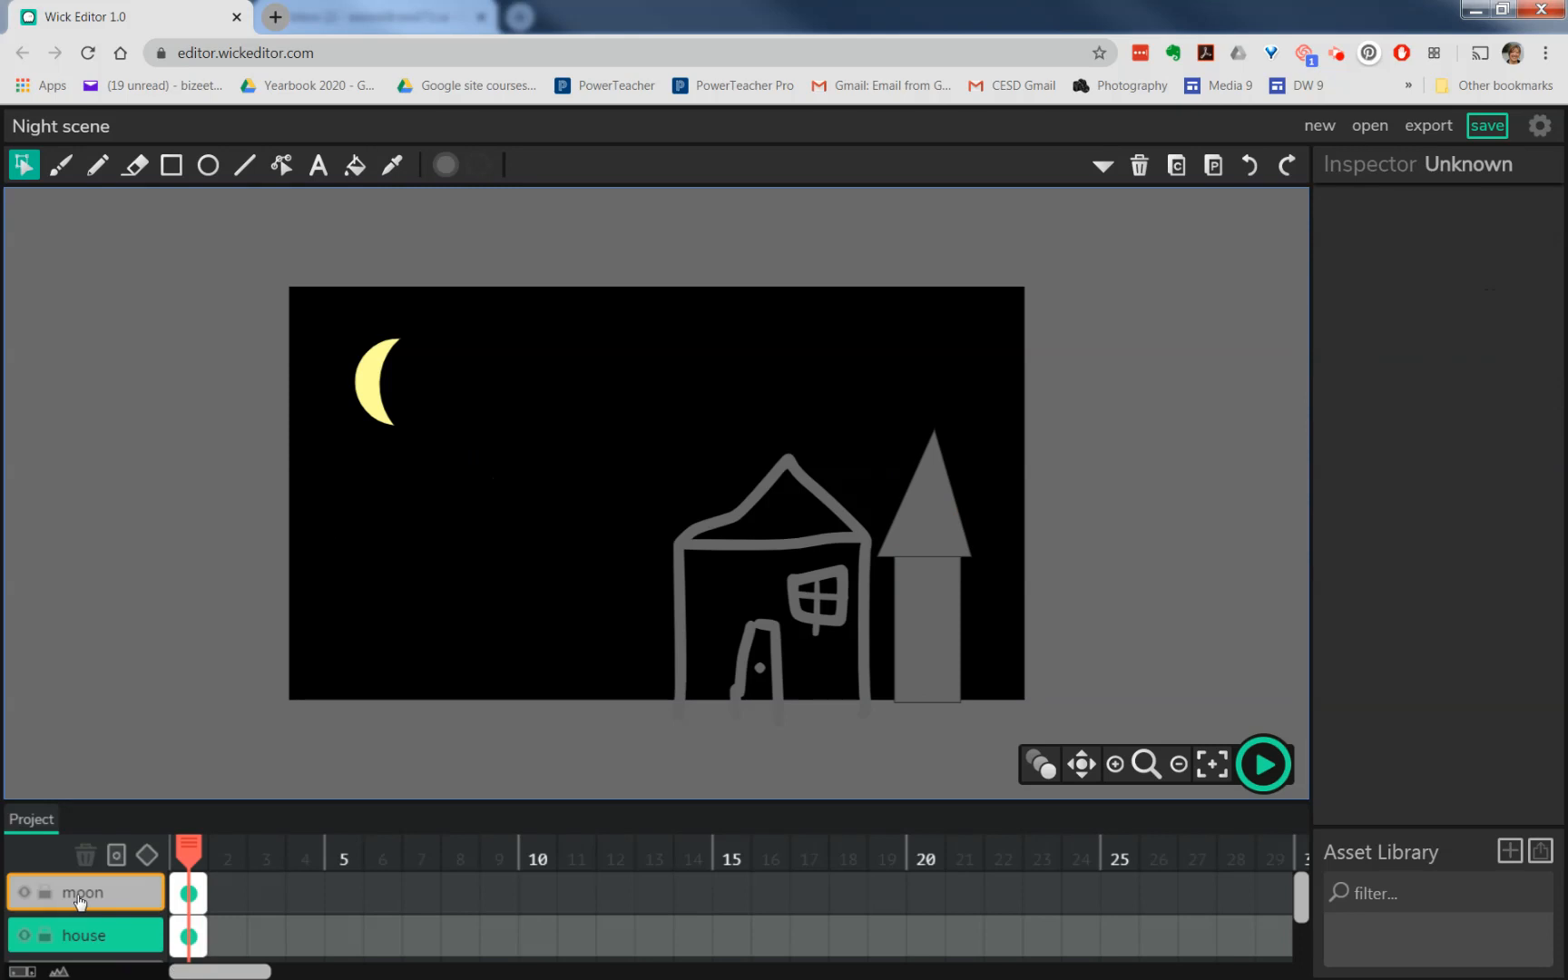
- Hide and show the moon layer to check which artwork it holds
left_click(80, 898)
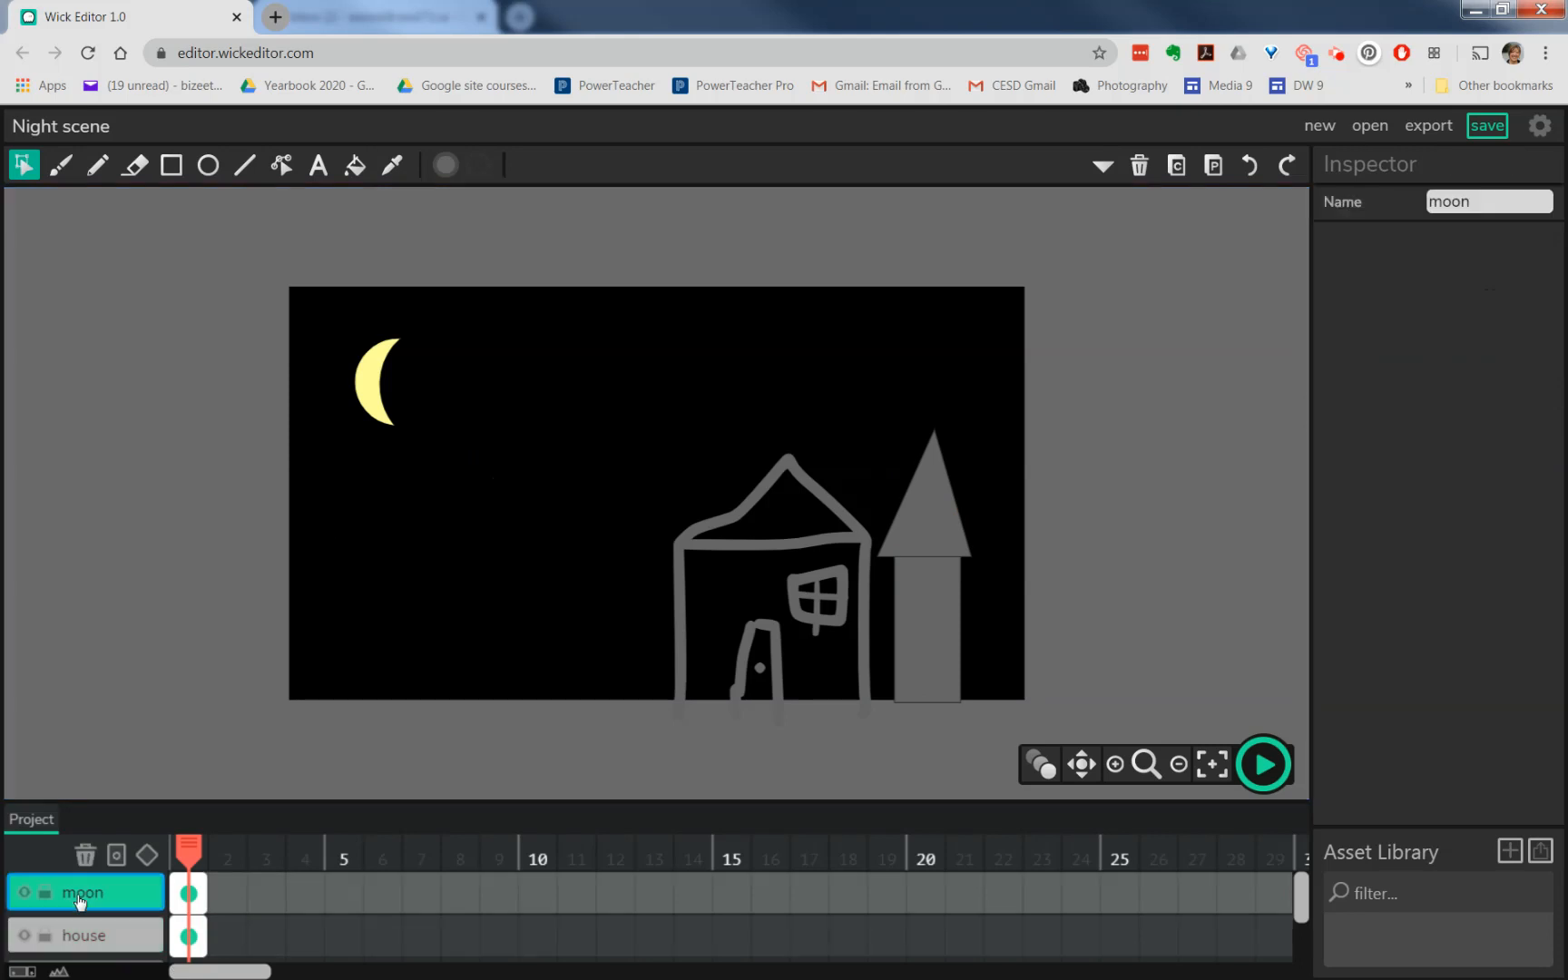
left_click(25, 896)
left_click(24, 897)
left_click(24, 896)
left_click(24, 897)
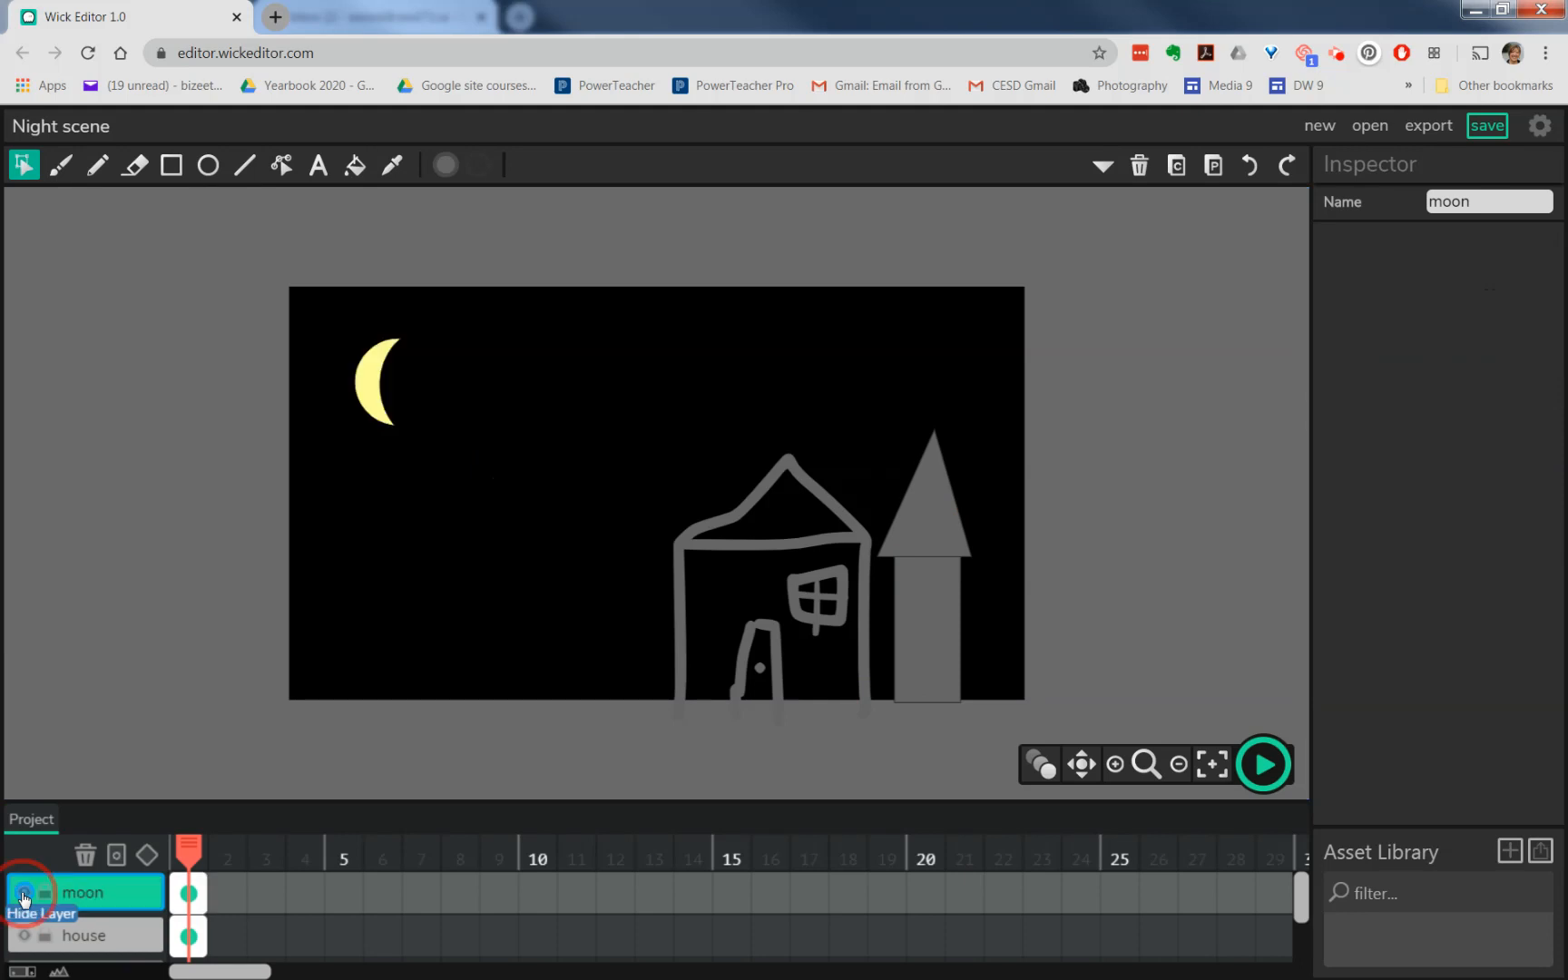
- Toggle the house layer's visibility off and on to check its contents
left_click(105, 950)
left_click(24, 938)
left_click(23, 937)
left_click(25, 937)
left_click(25, 937)
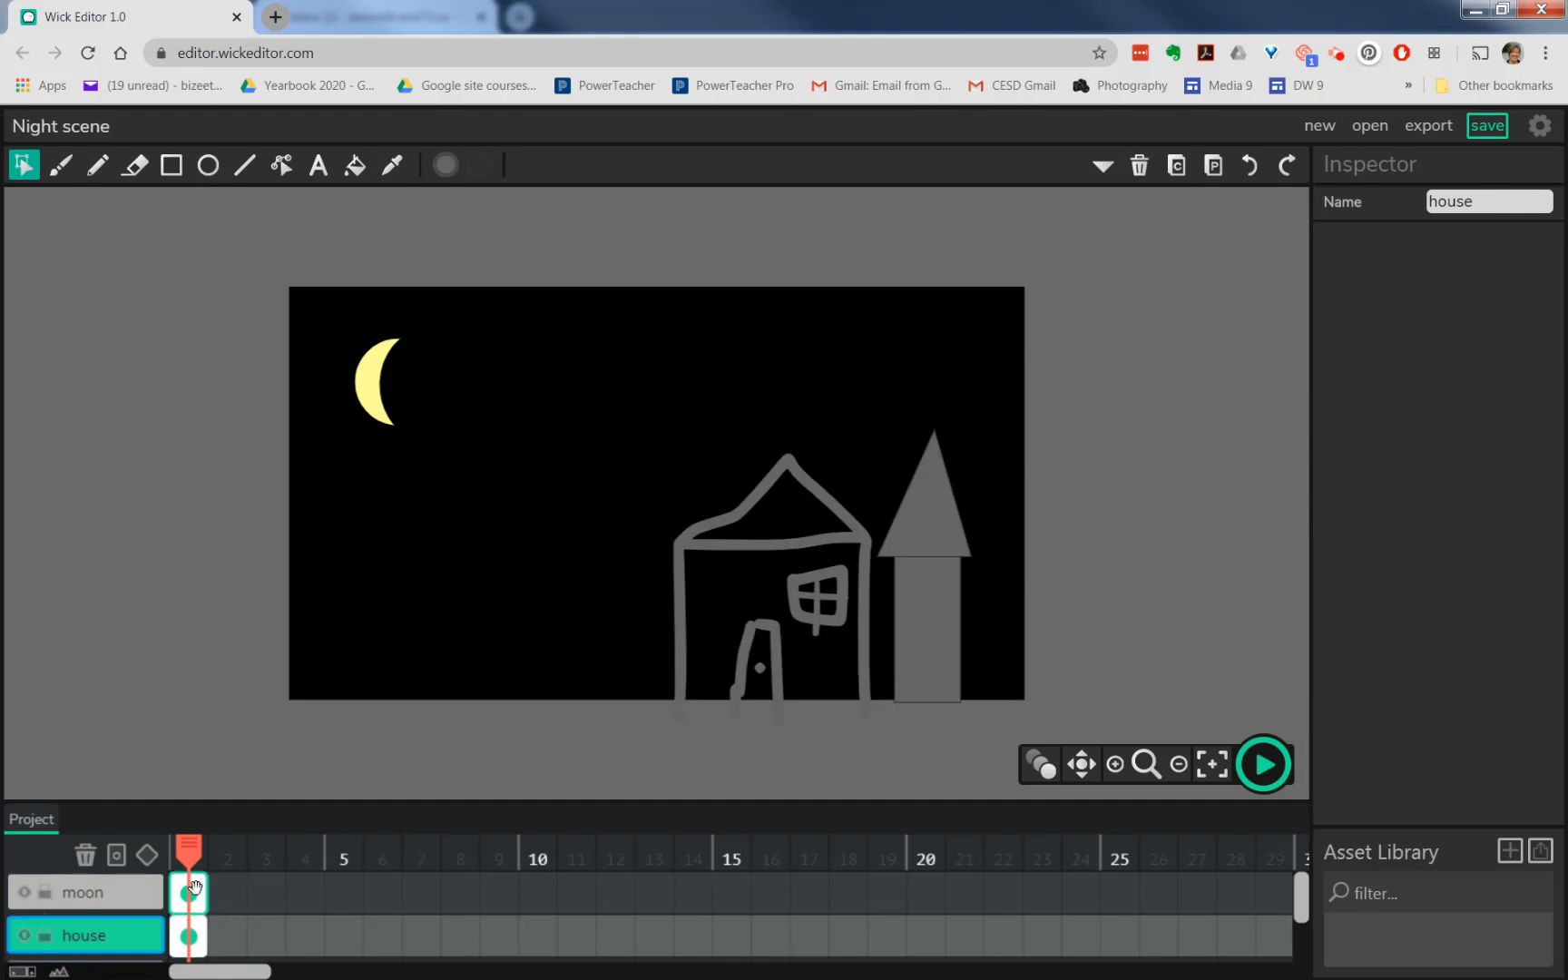
- Extend the moon layer's first frame to a length of 24
left_click_drag(188, 858, 228, 857)
left_click(374, 399)
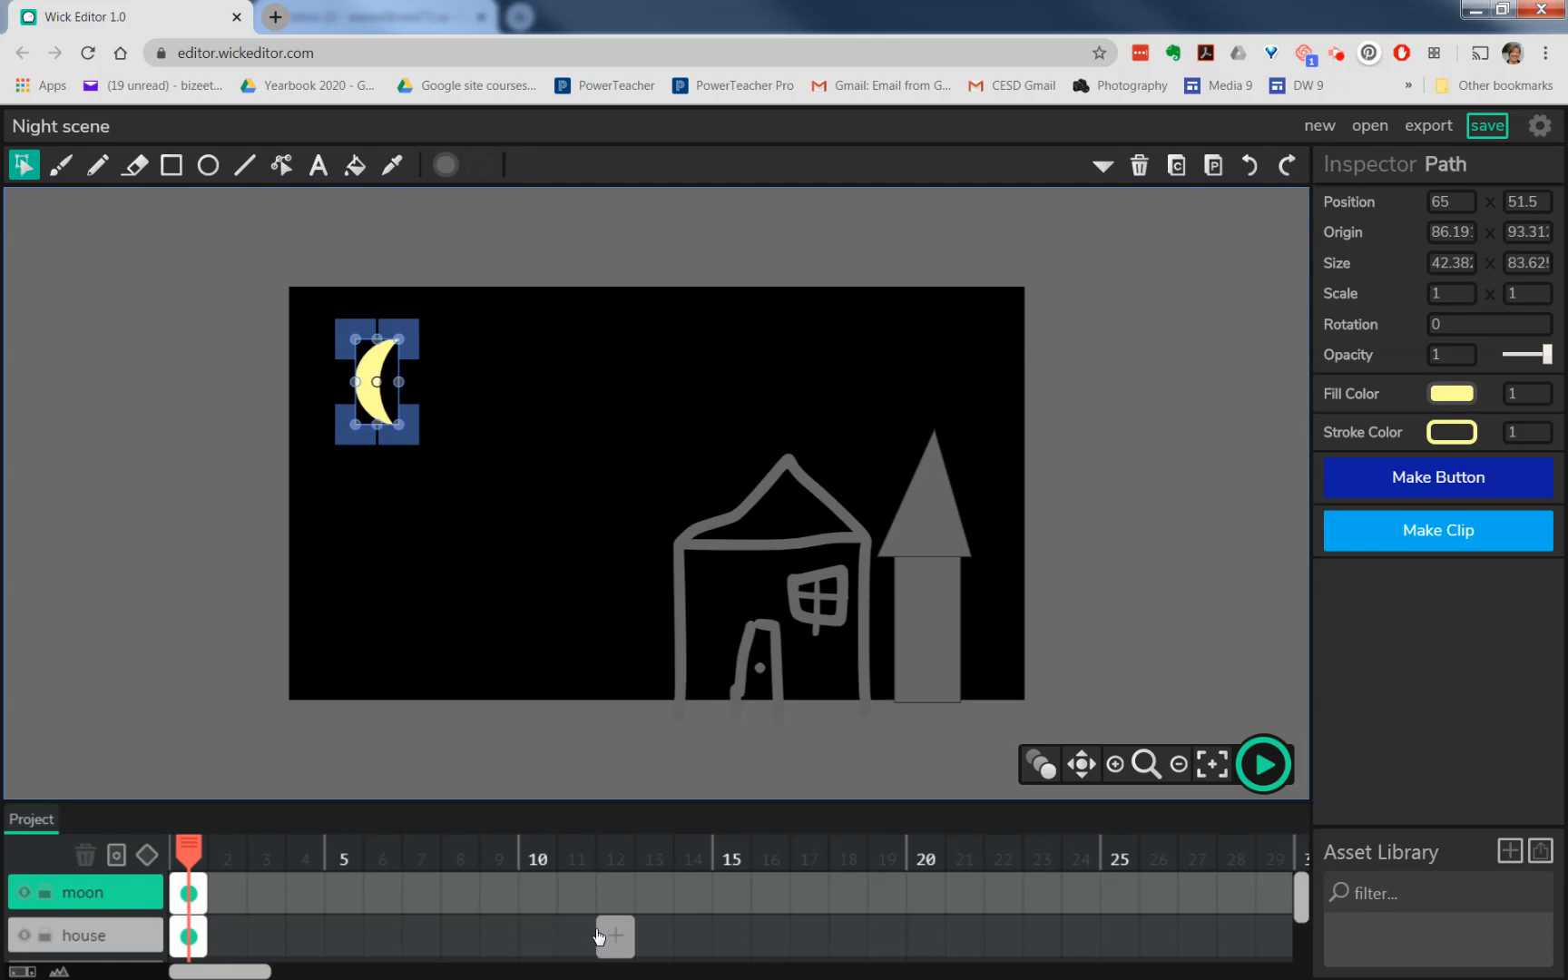
left_click(580, 563)
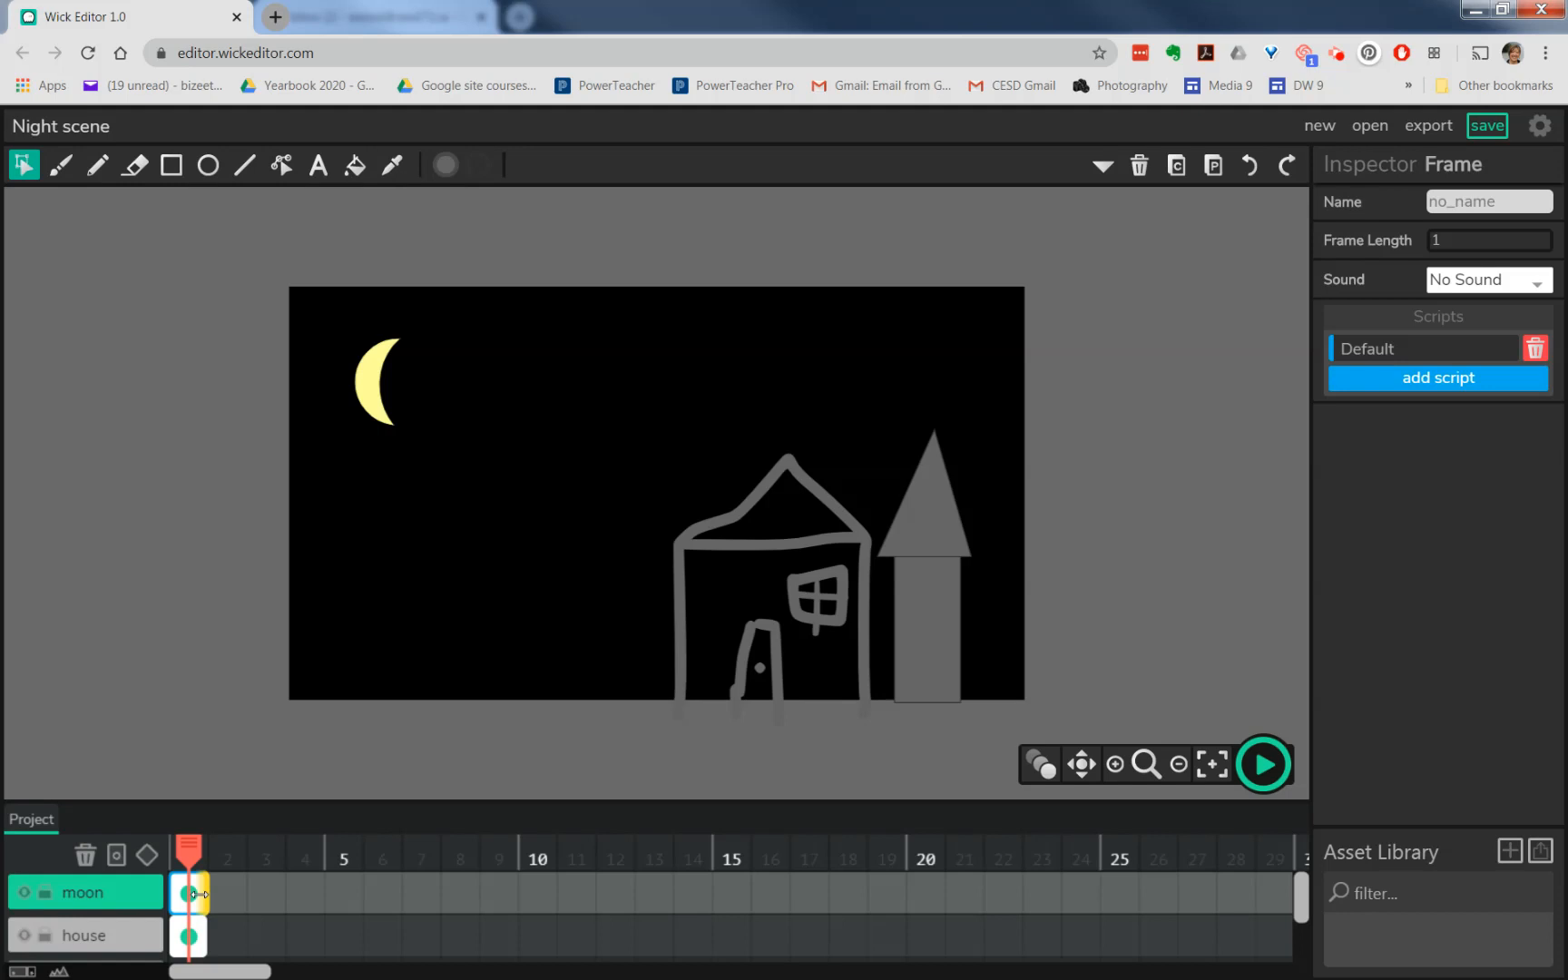
left_click_drag(198, 893, 1105, 905)
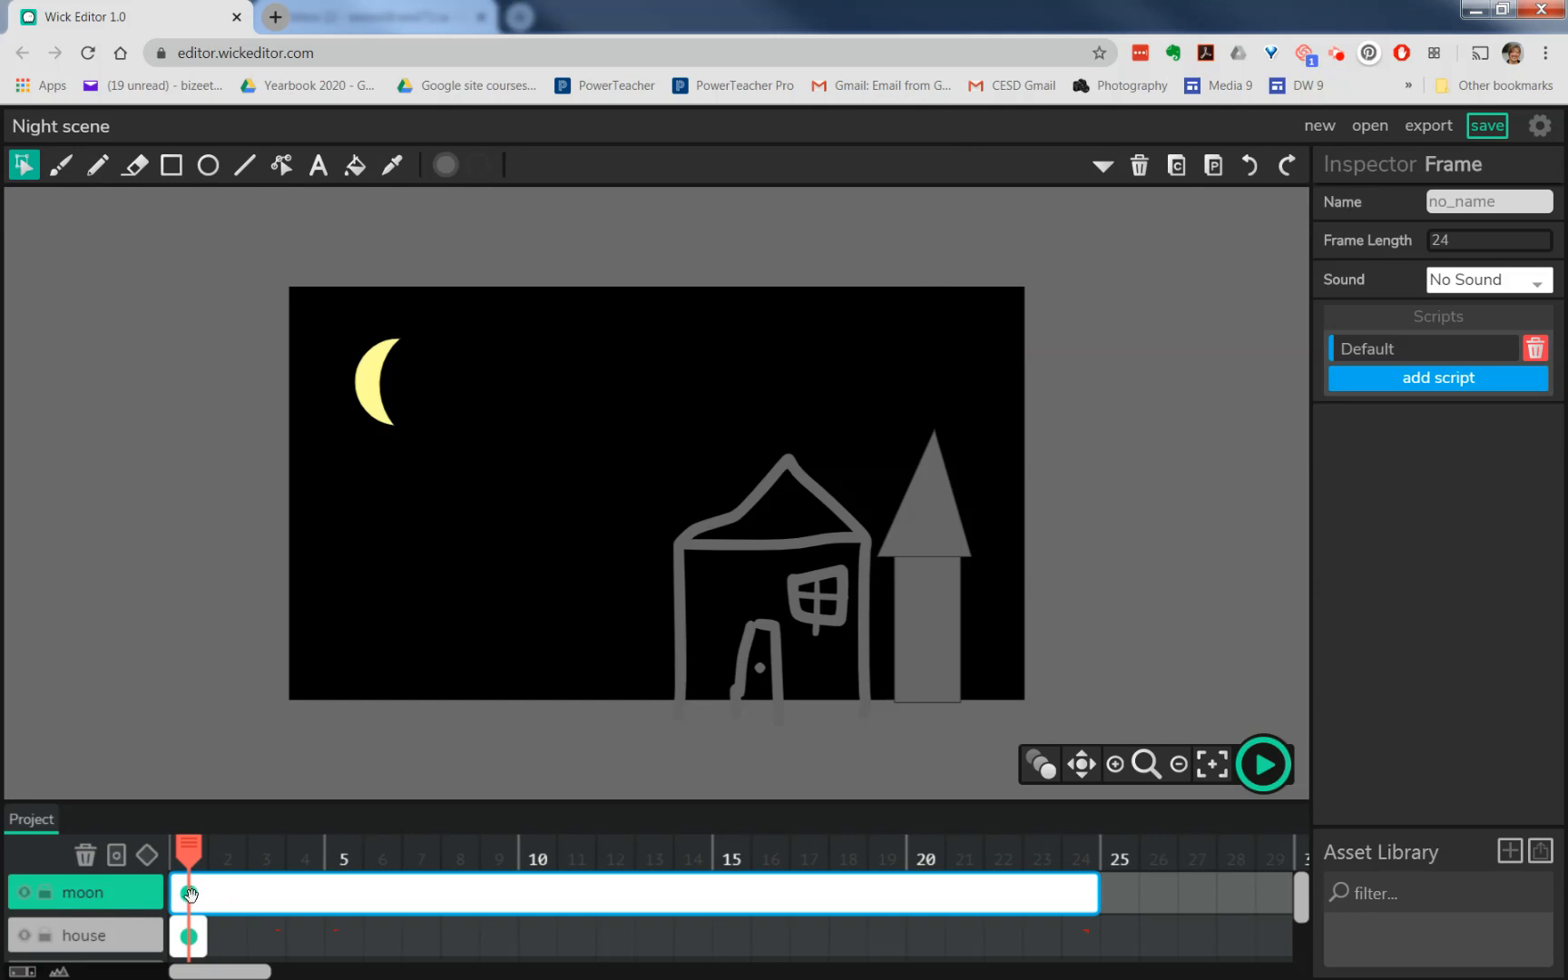
- Add a tween at frame 1, move the moon to about 629, 41.5 at frame 24, and preview the motion
left_click(148, 858)
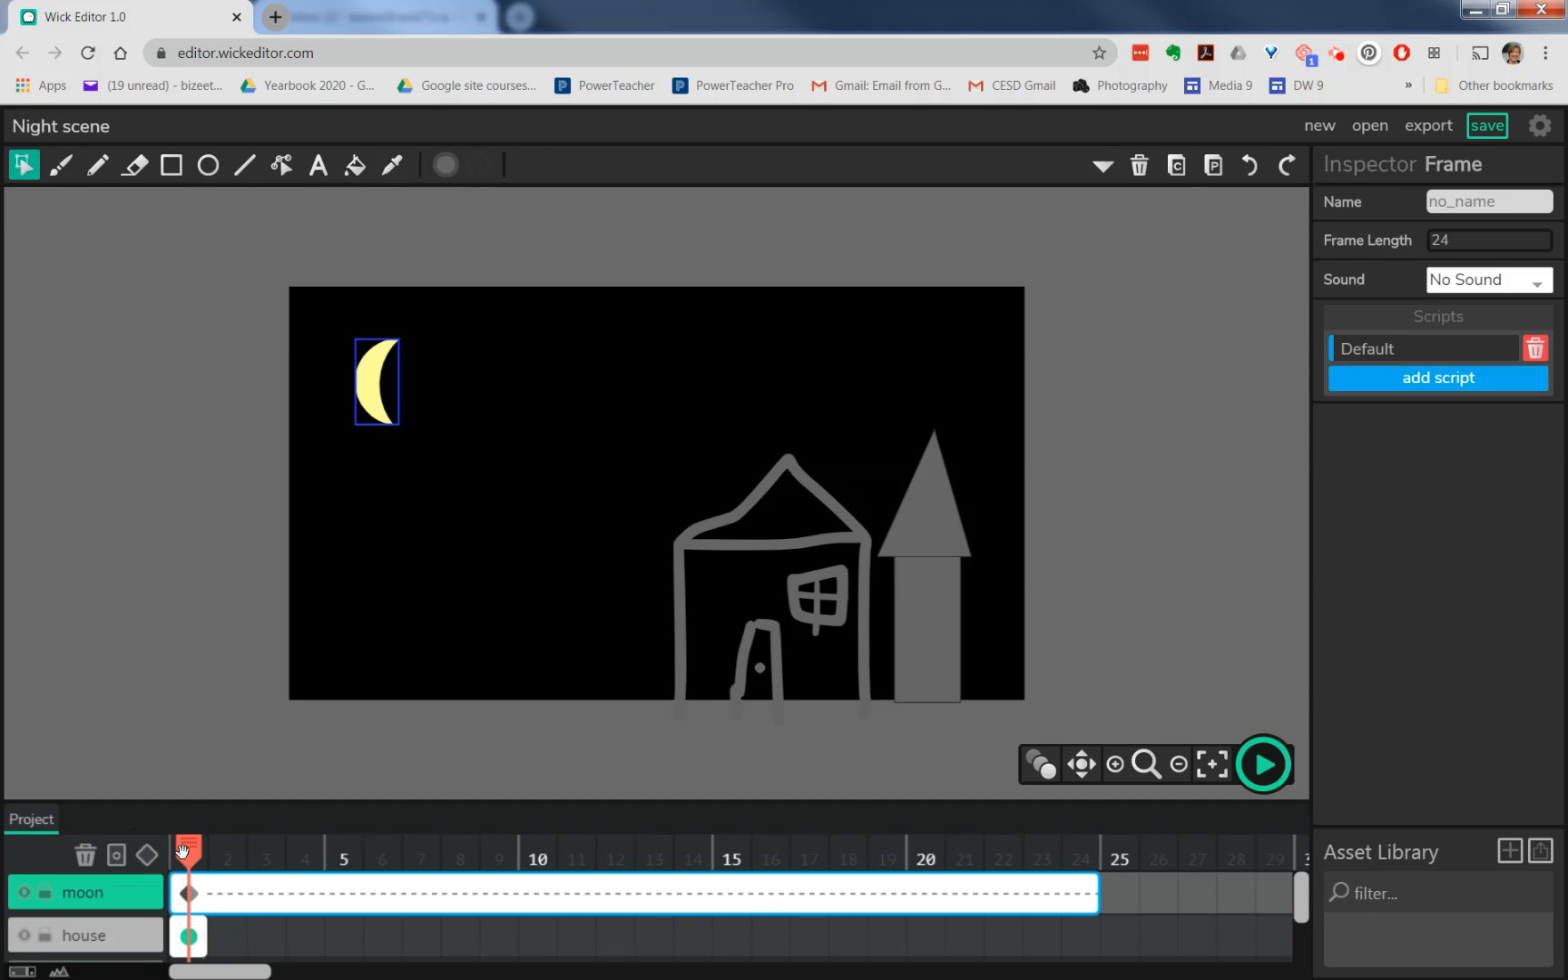
left_click_drag(195, 849, 1080, 850)
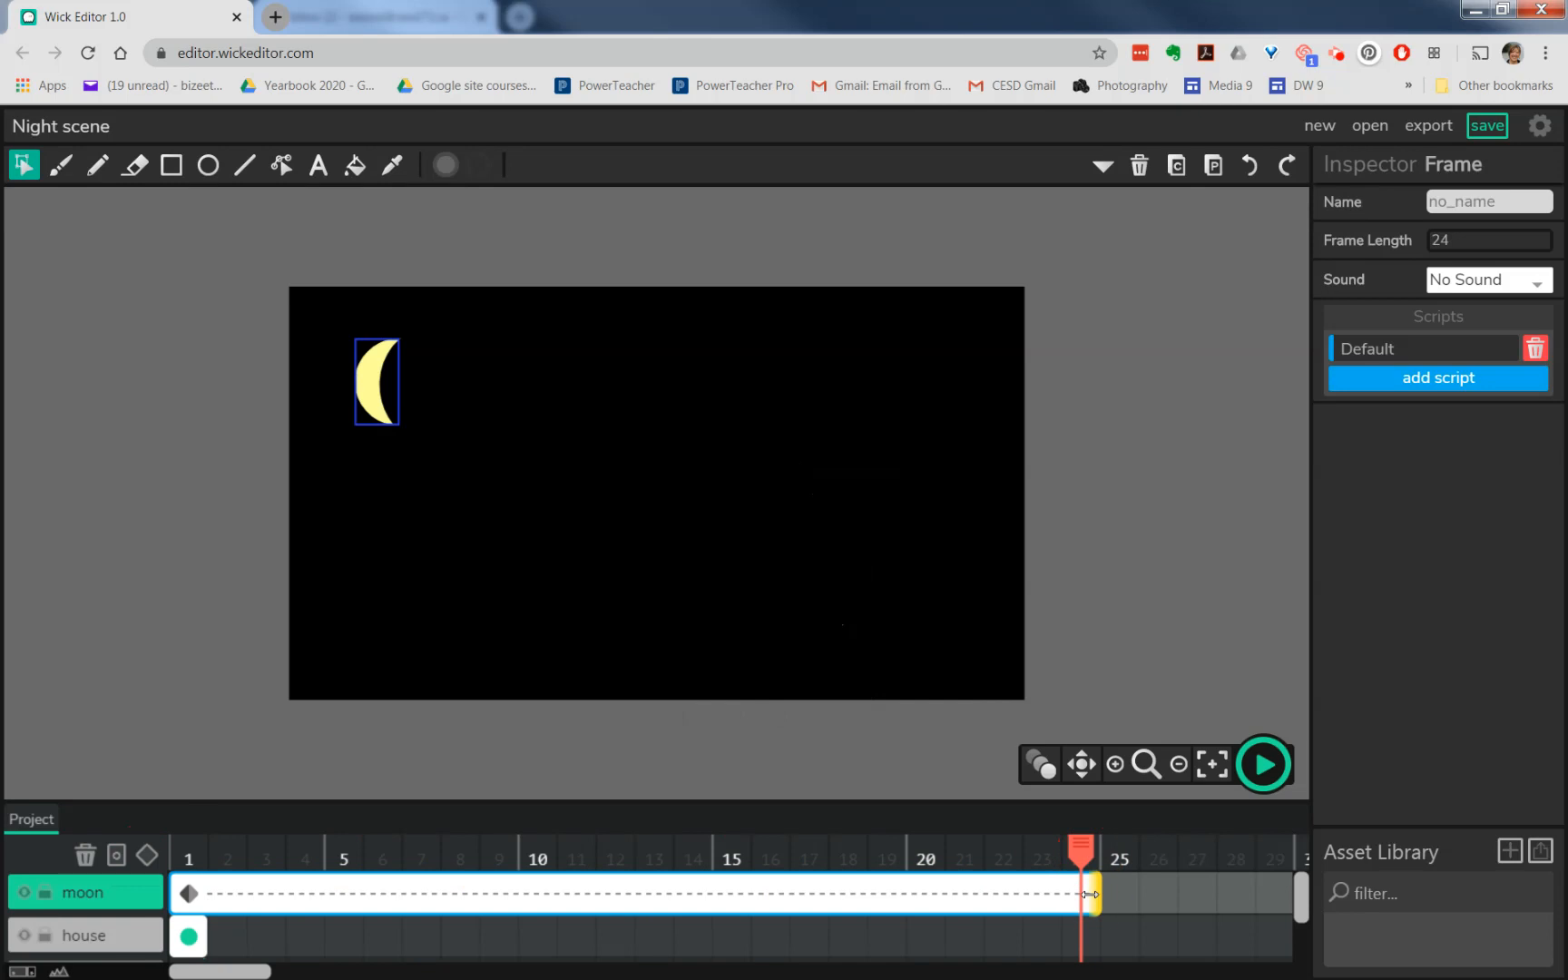
left_click(376, 407)
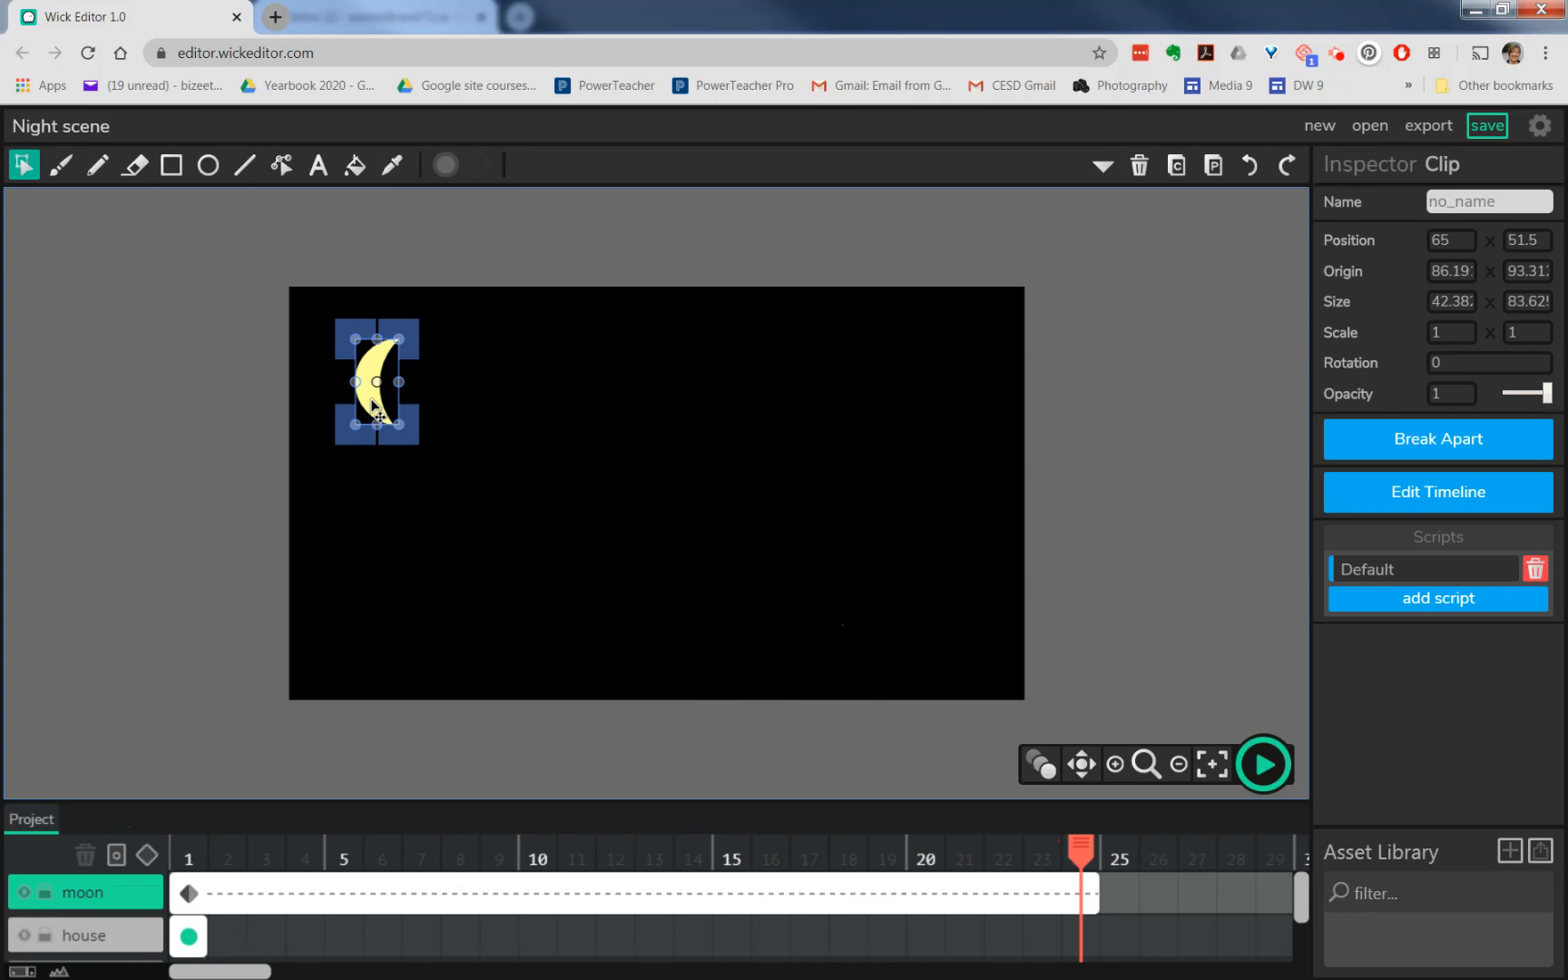
left_click_drag(376, 407, 948, 394)
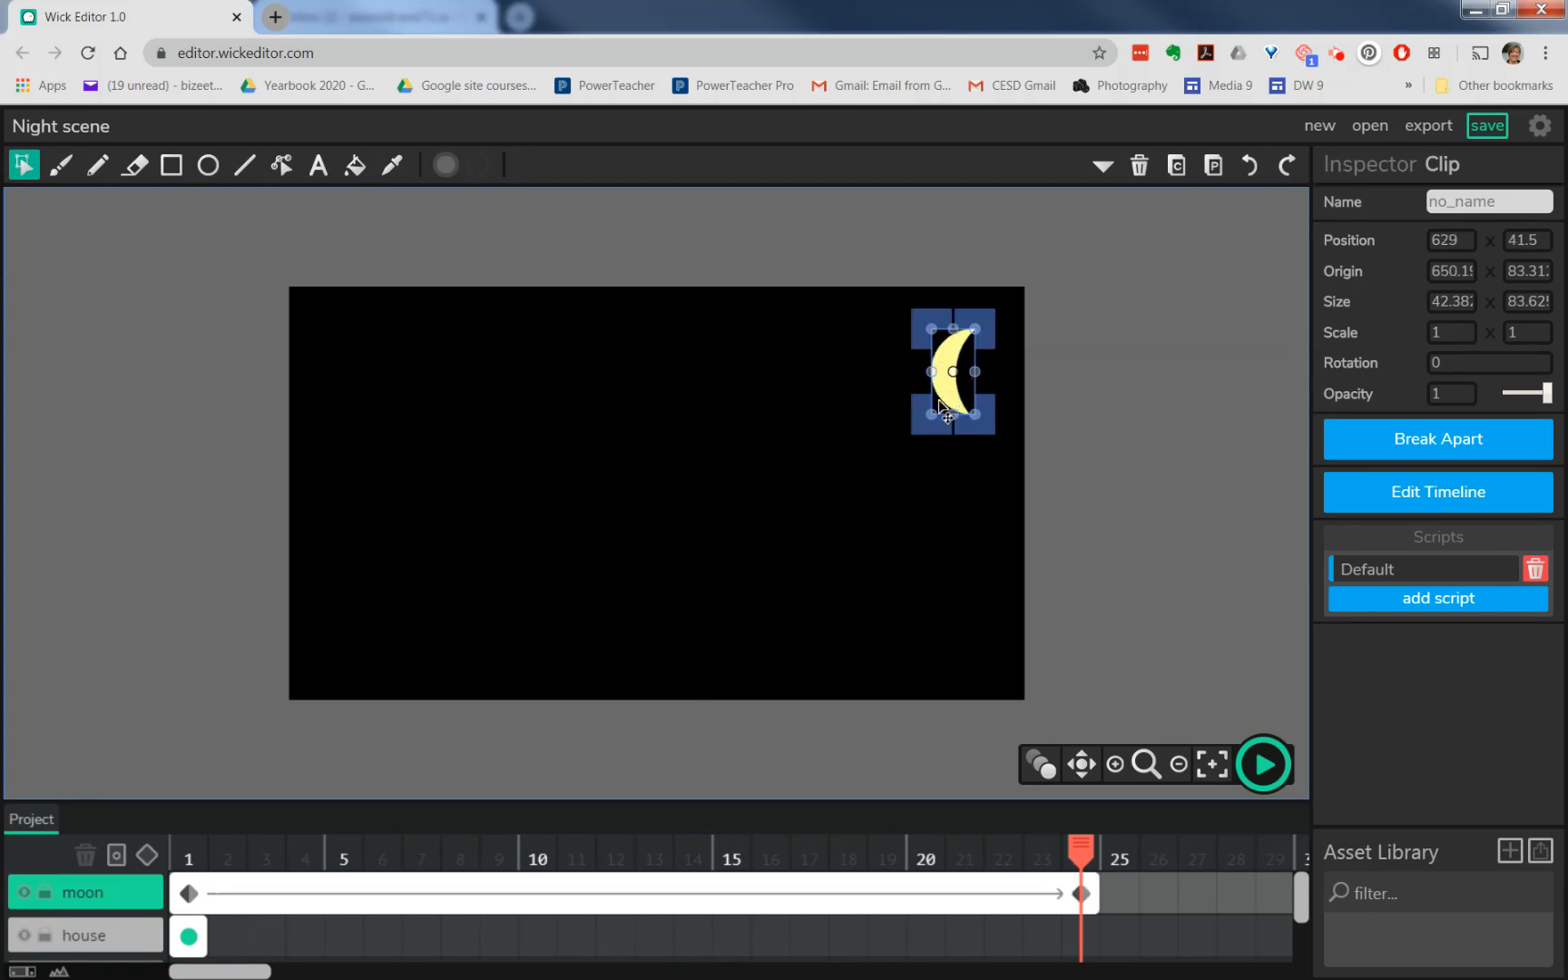
mouse_move(1081, 848)
left_mouse_down()
mouse_move(143, 849)
mouse_move(1094, 862)
left_mouse_up()
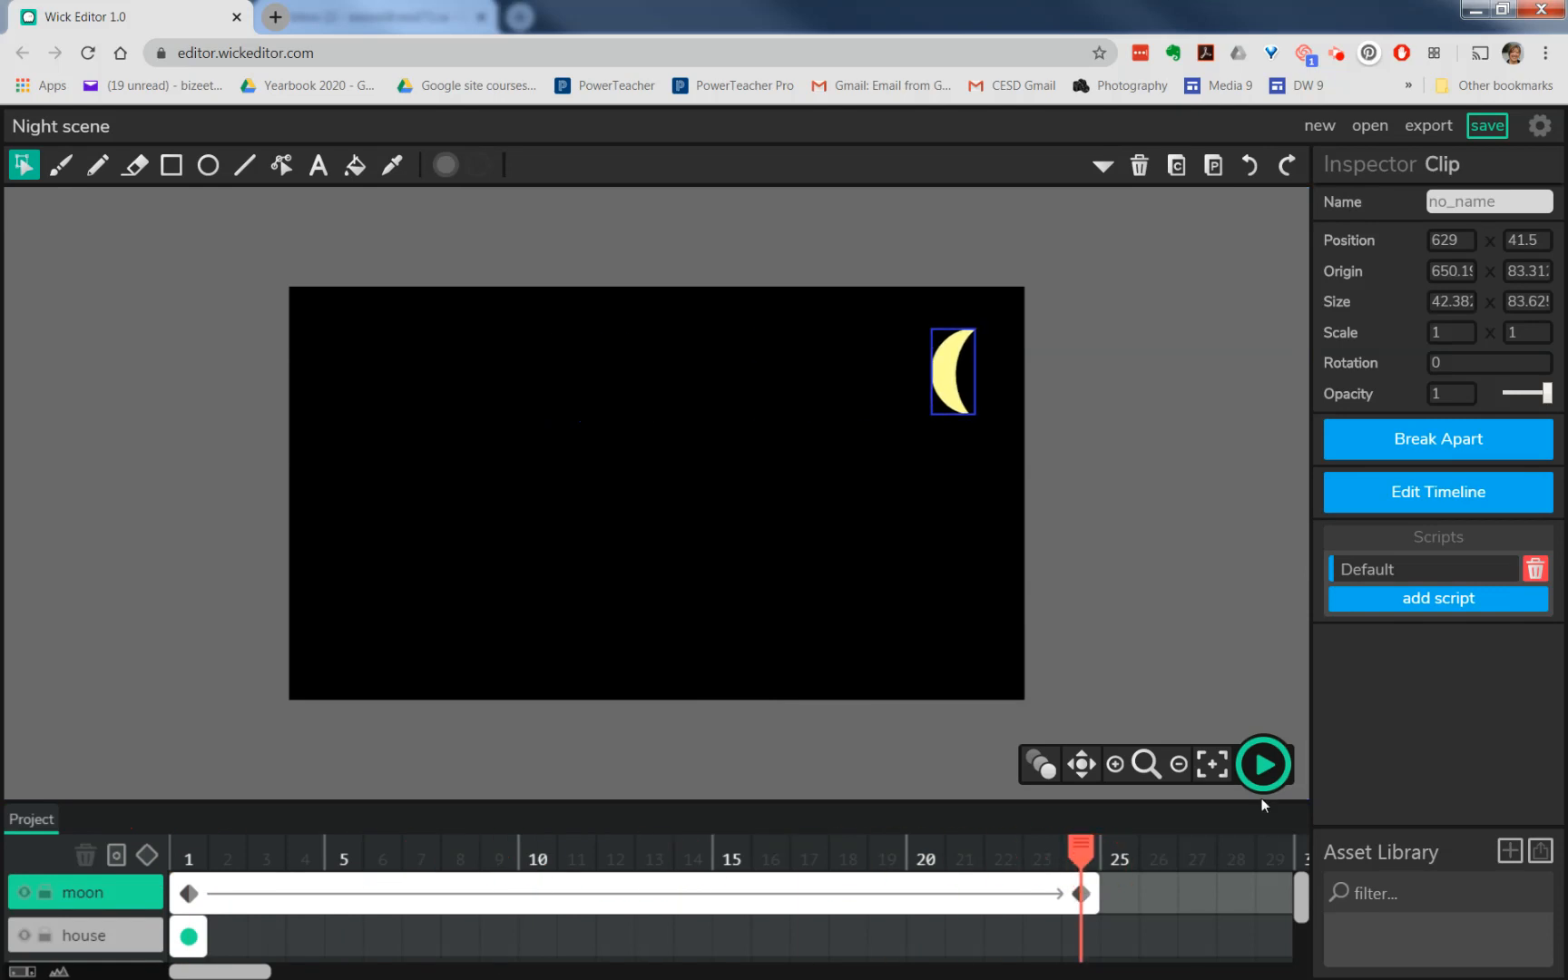
left_click(1261, 768)
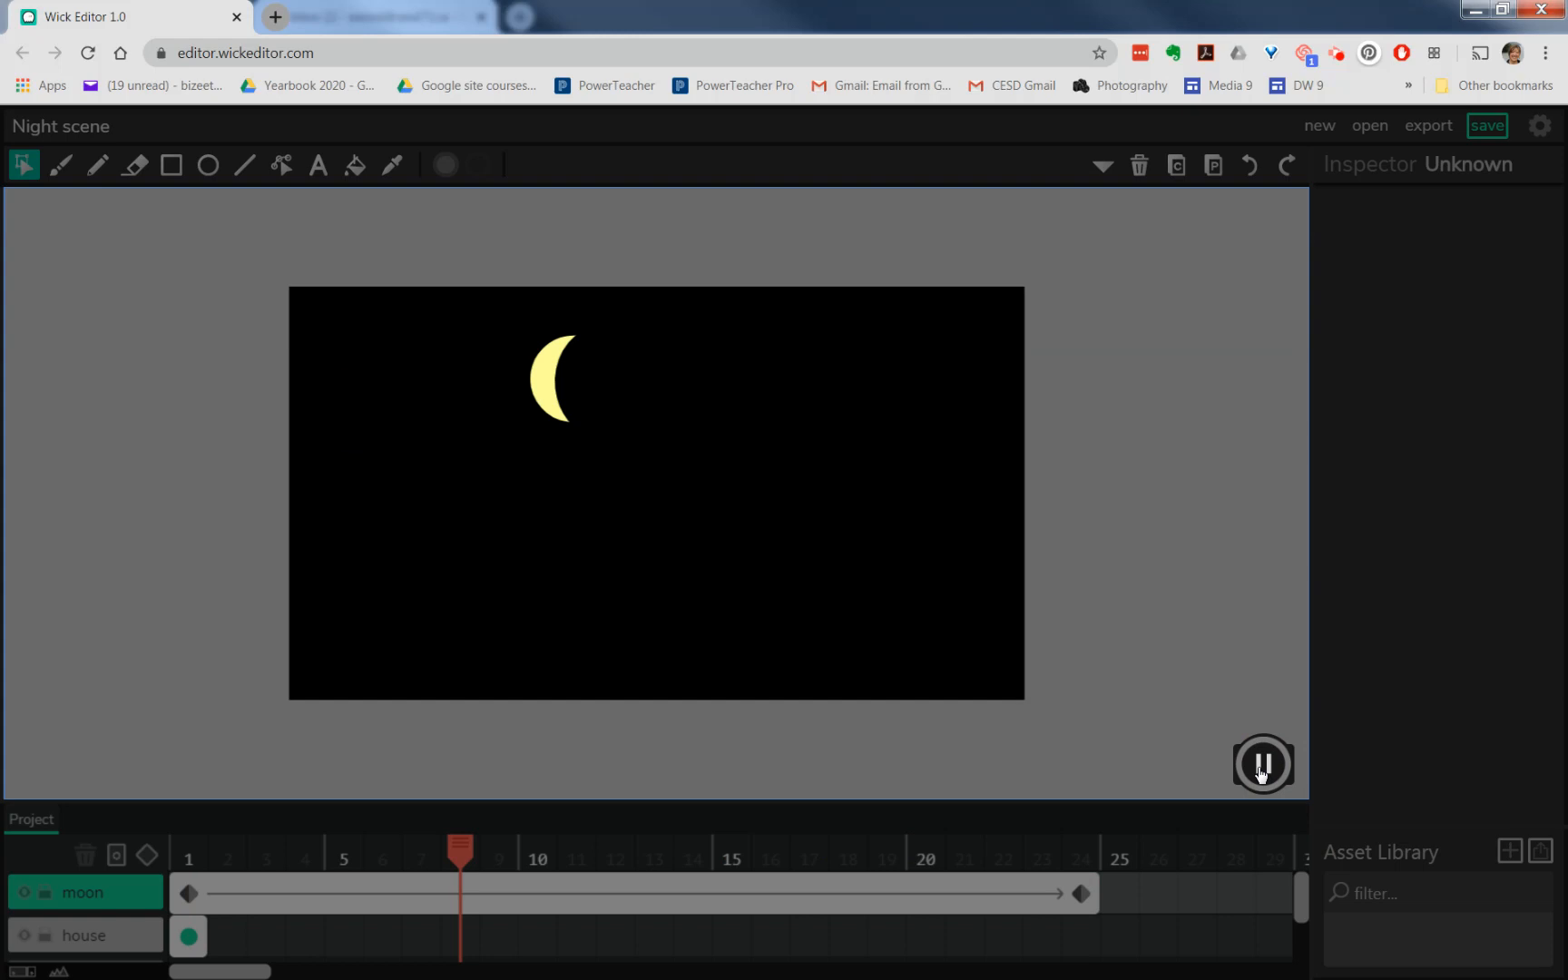
left_click(1261, 767)
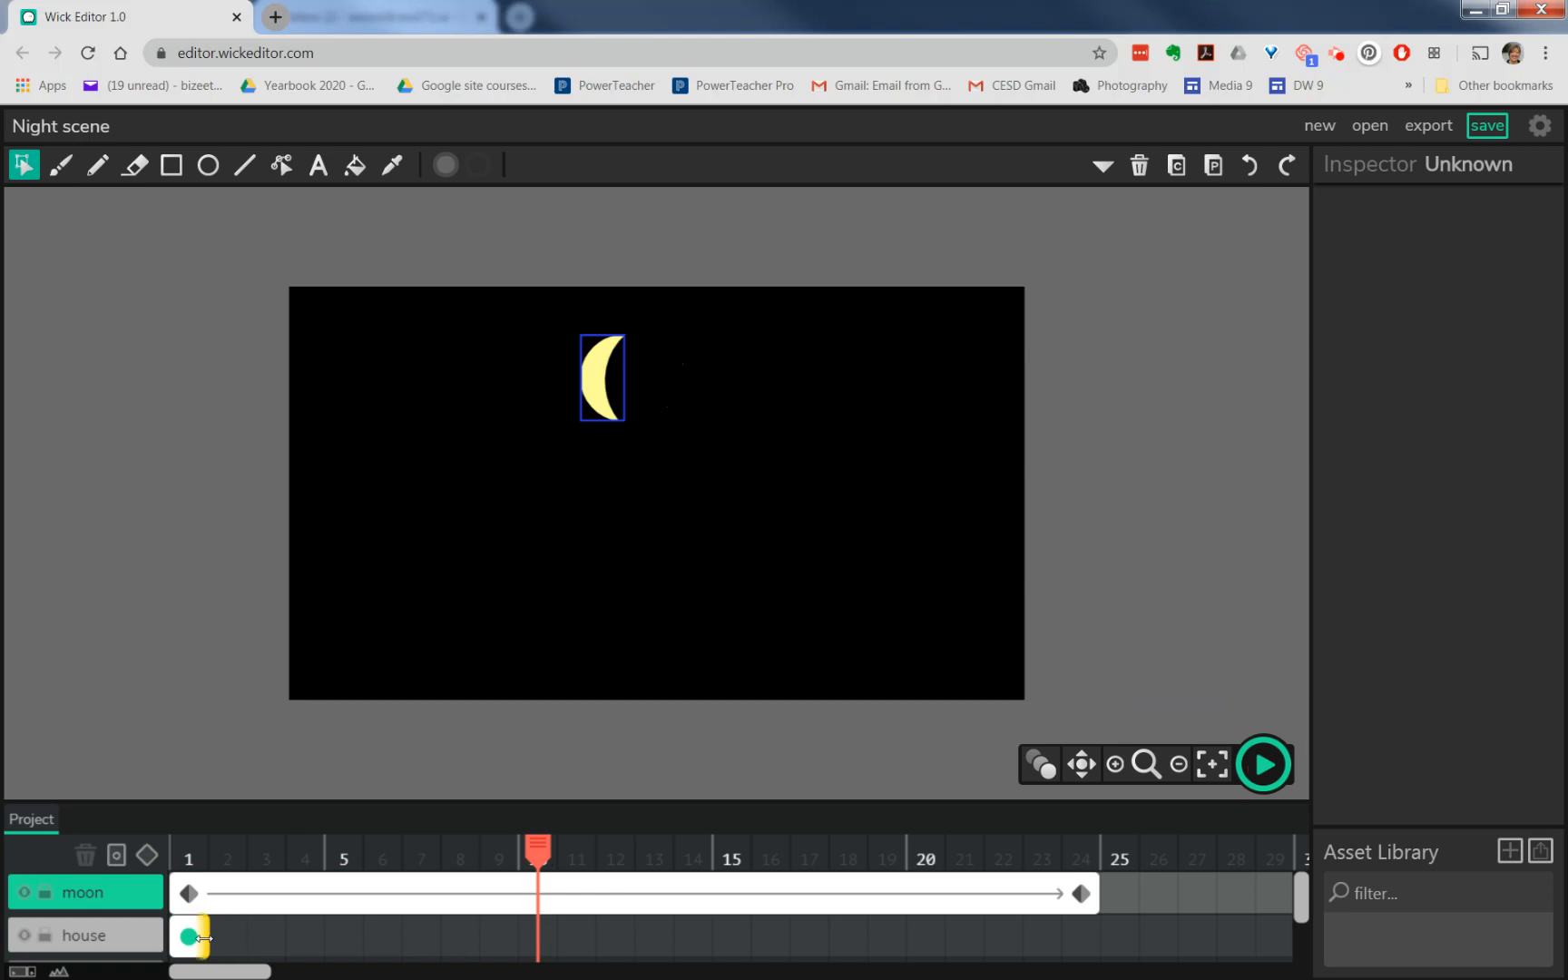
- Extend the house layer's frame to a length of 24 and play the animation
left_click_drag(203, 937, 1116, 950)
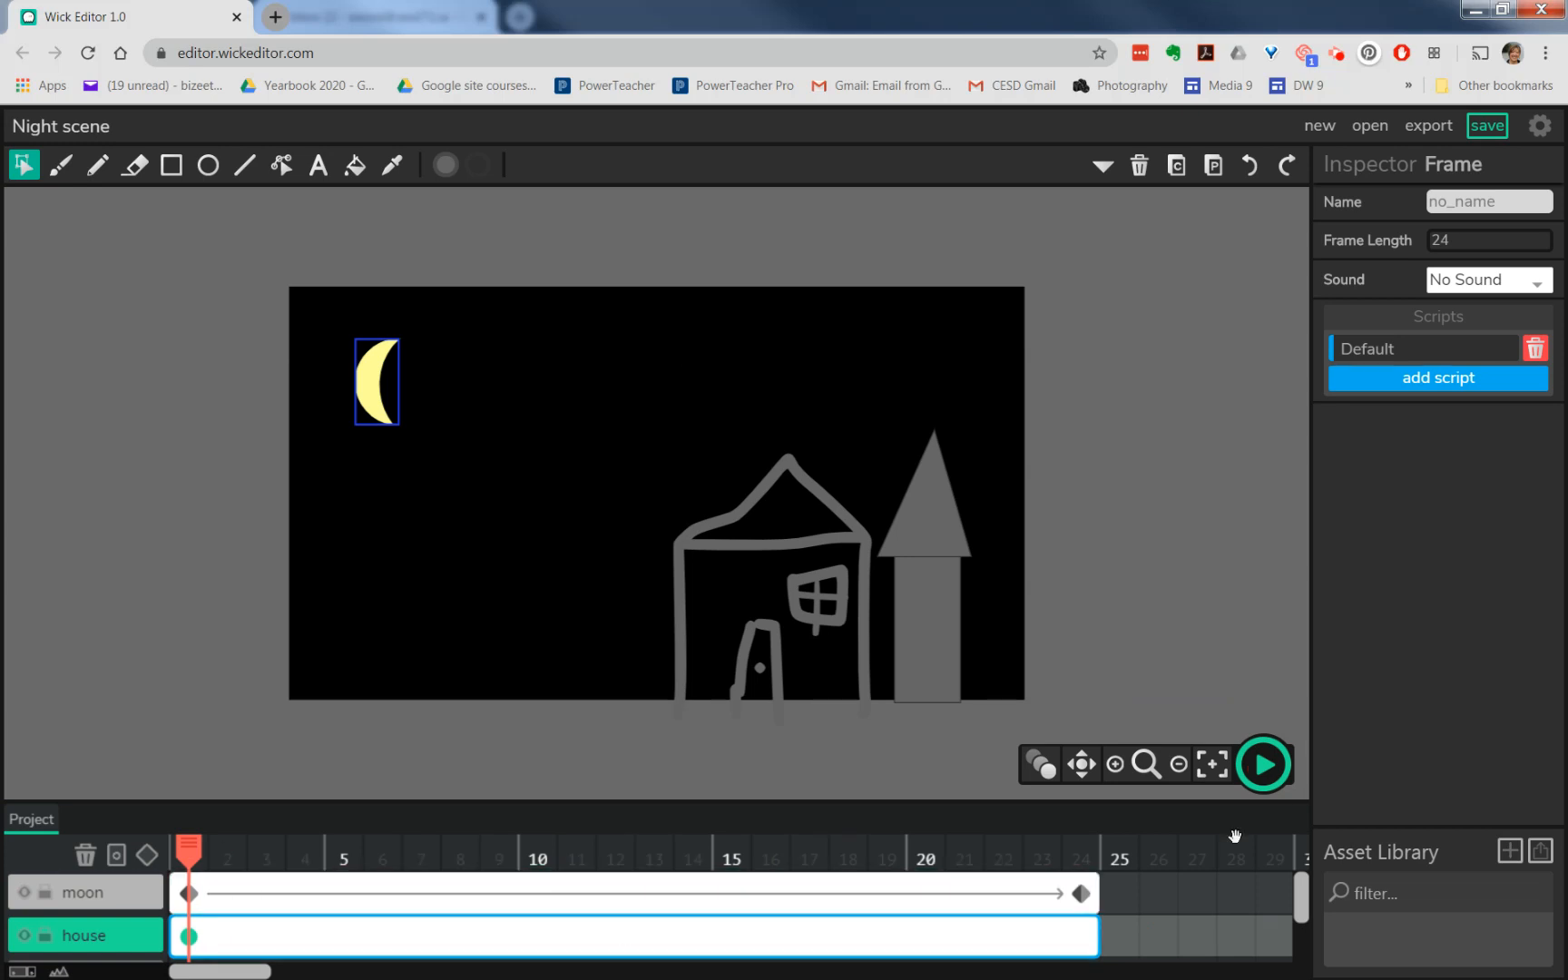
left_click(1268, 773)
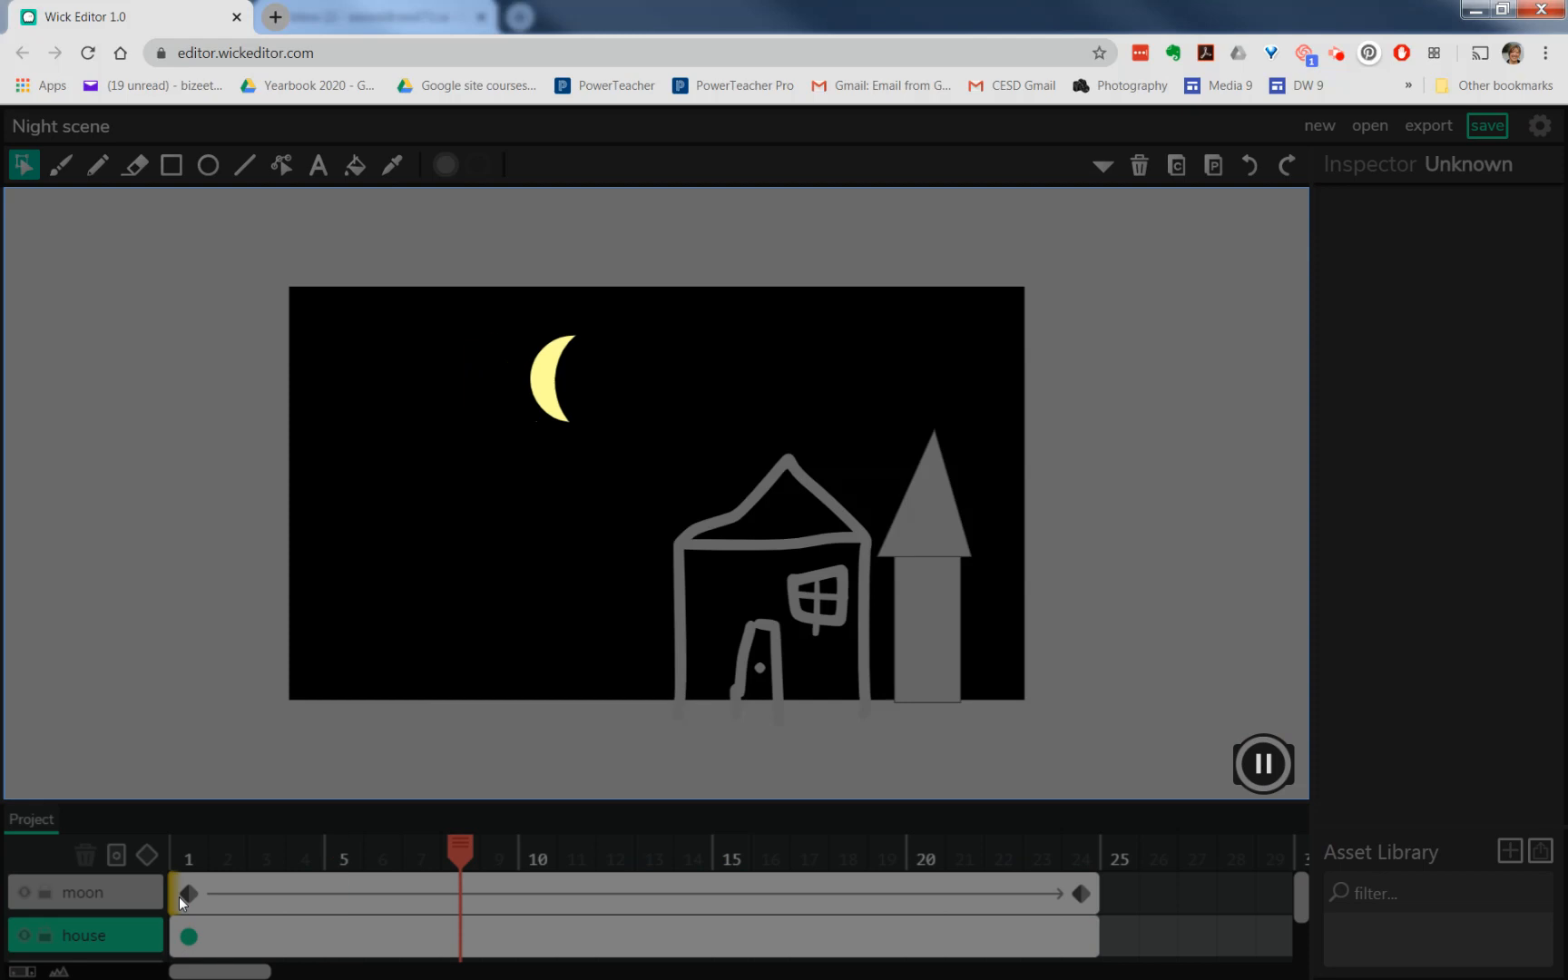
left_click(1261, 764)
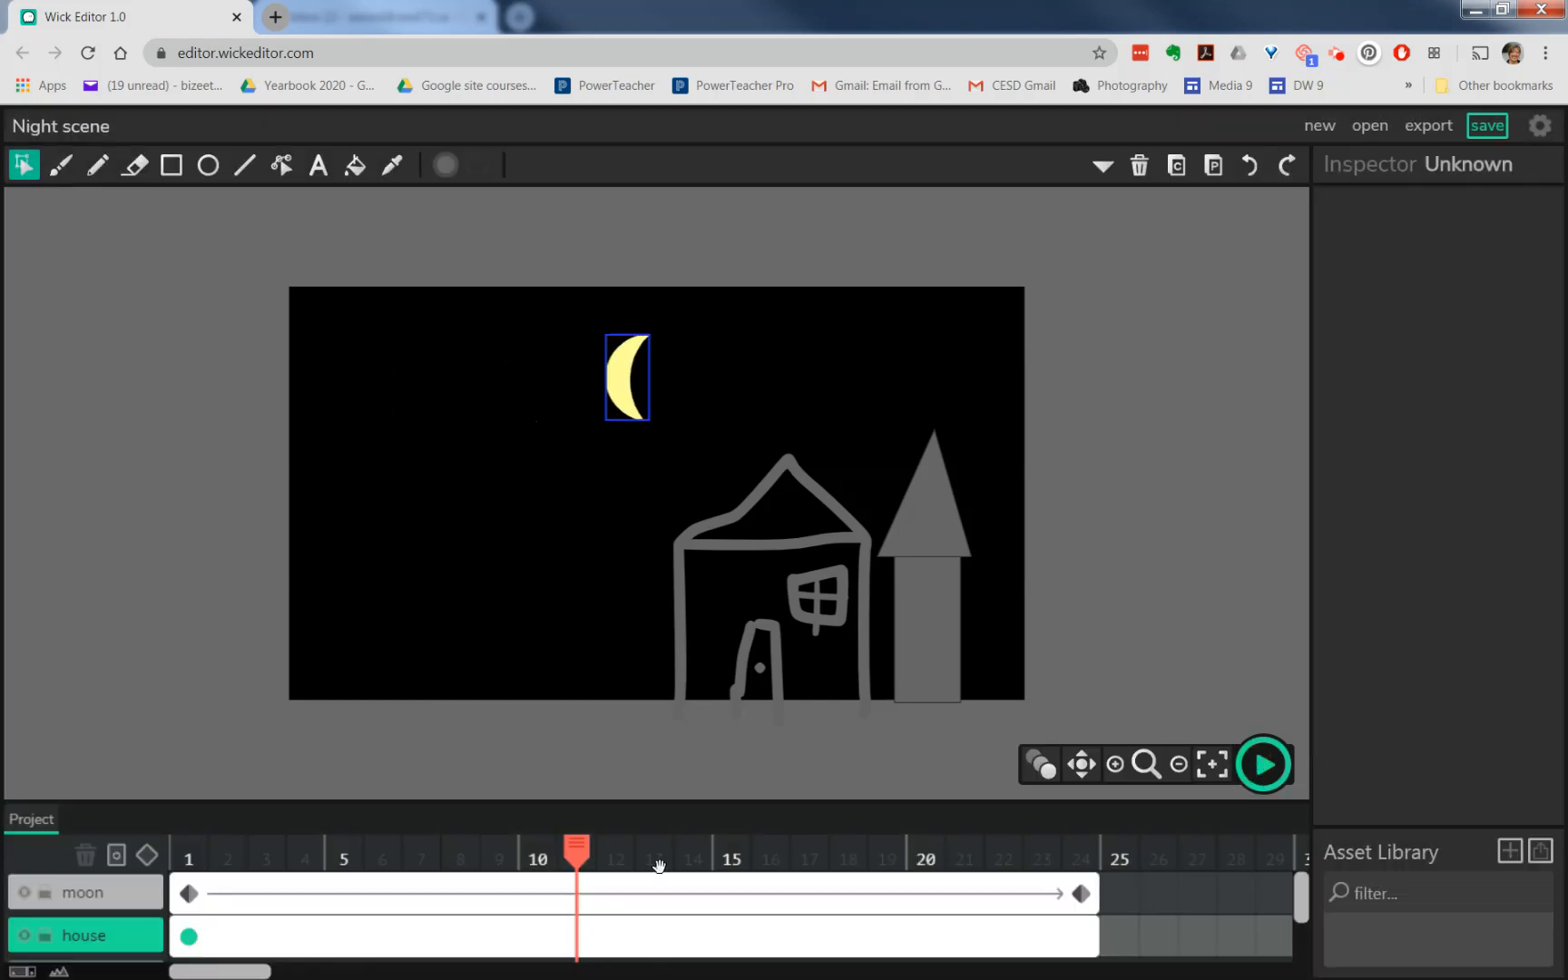
- At frame 1, move the moon off the stage's left edge to about -48, 151.5
left_click(575, 850)
left_click_drag(575, 850, 154, 855)
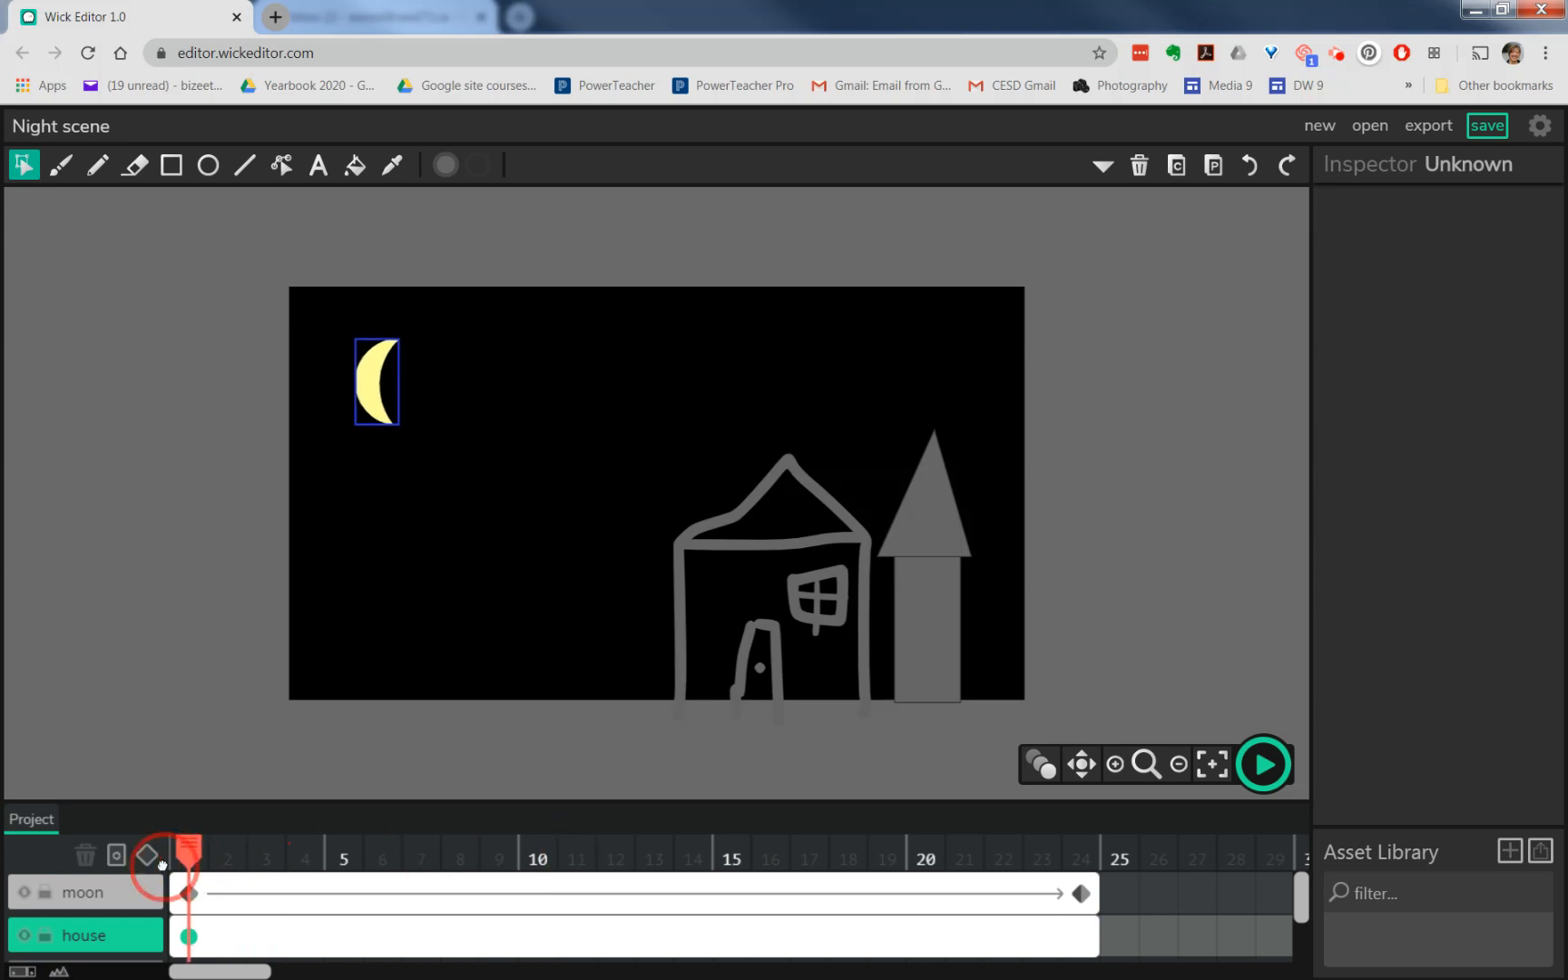
left_click(374, 408)
left_click_drag(374, 408, 257, 510)
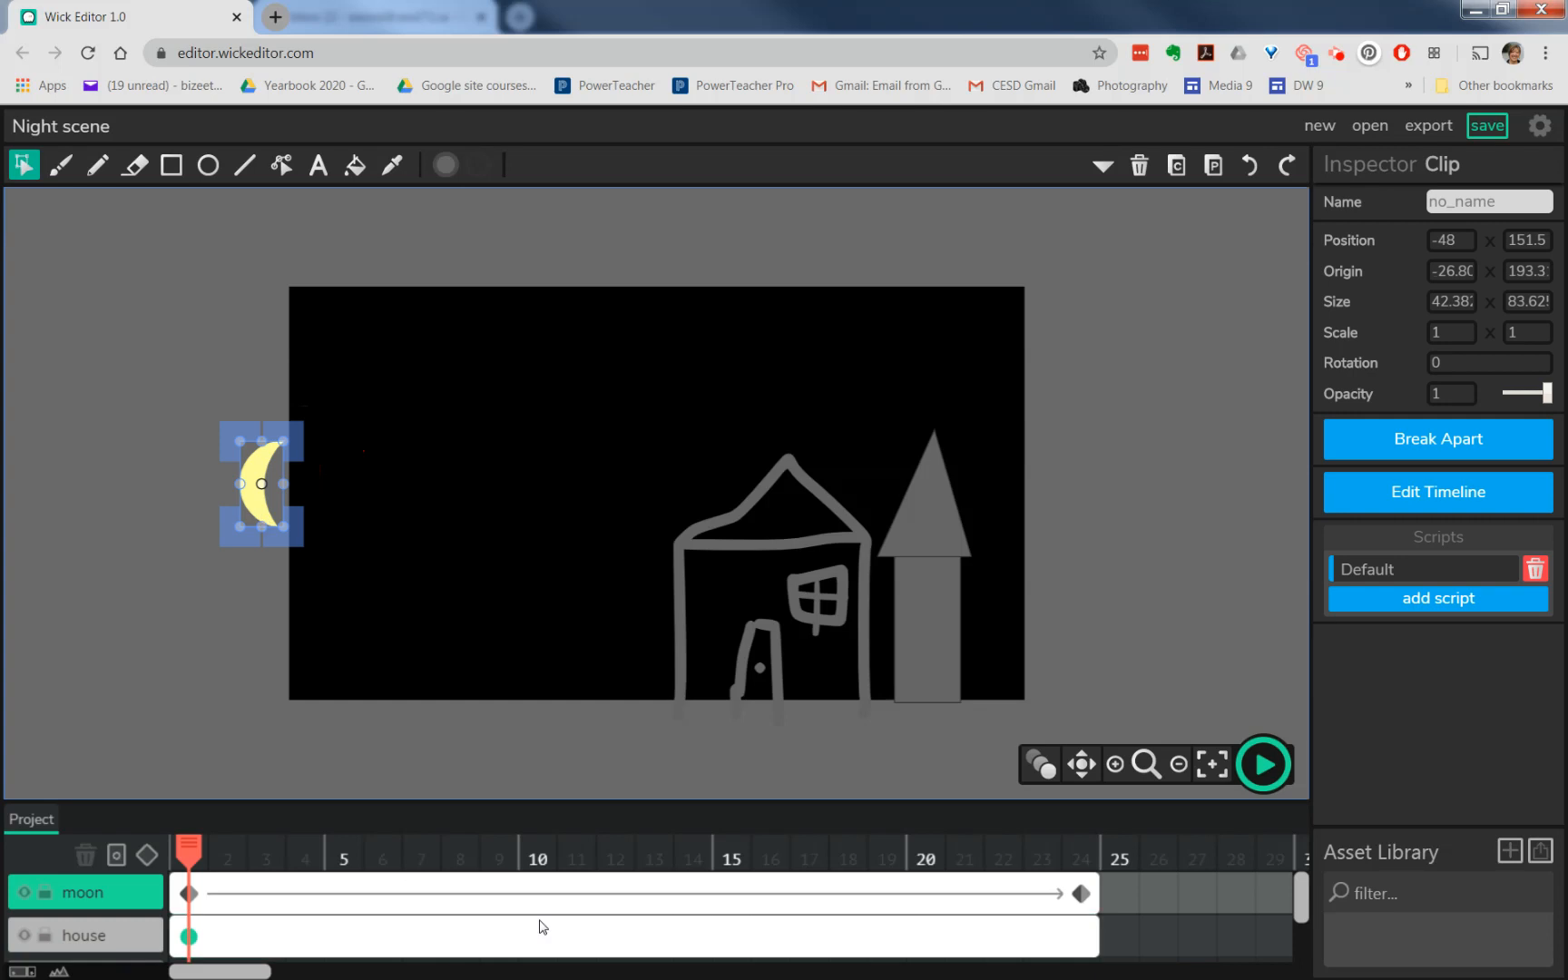
- At frame 12, raise the moon to the top middle of the stage at about 345, 6
left_click(606, 883)
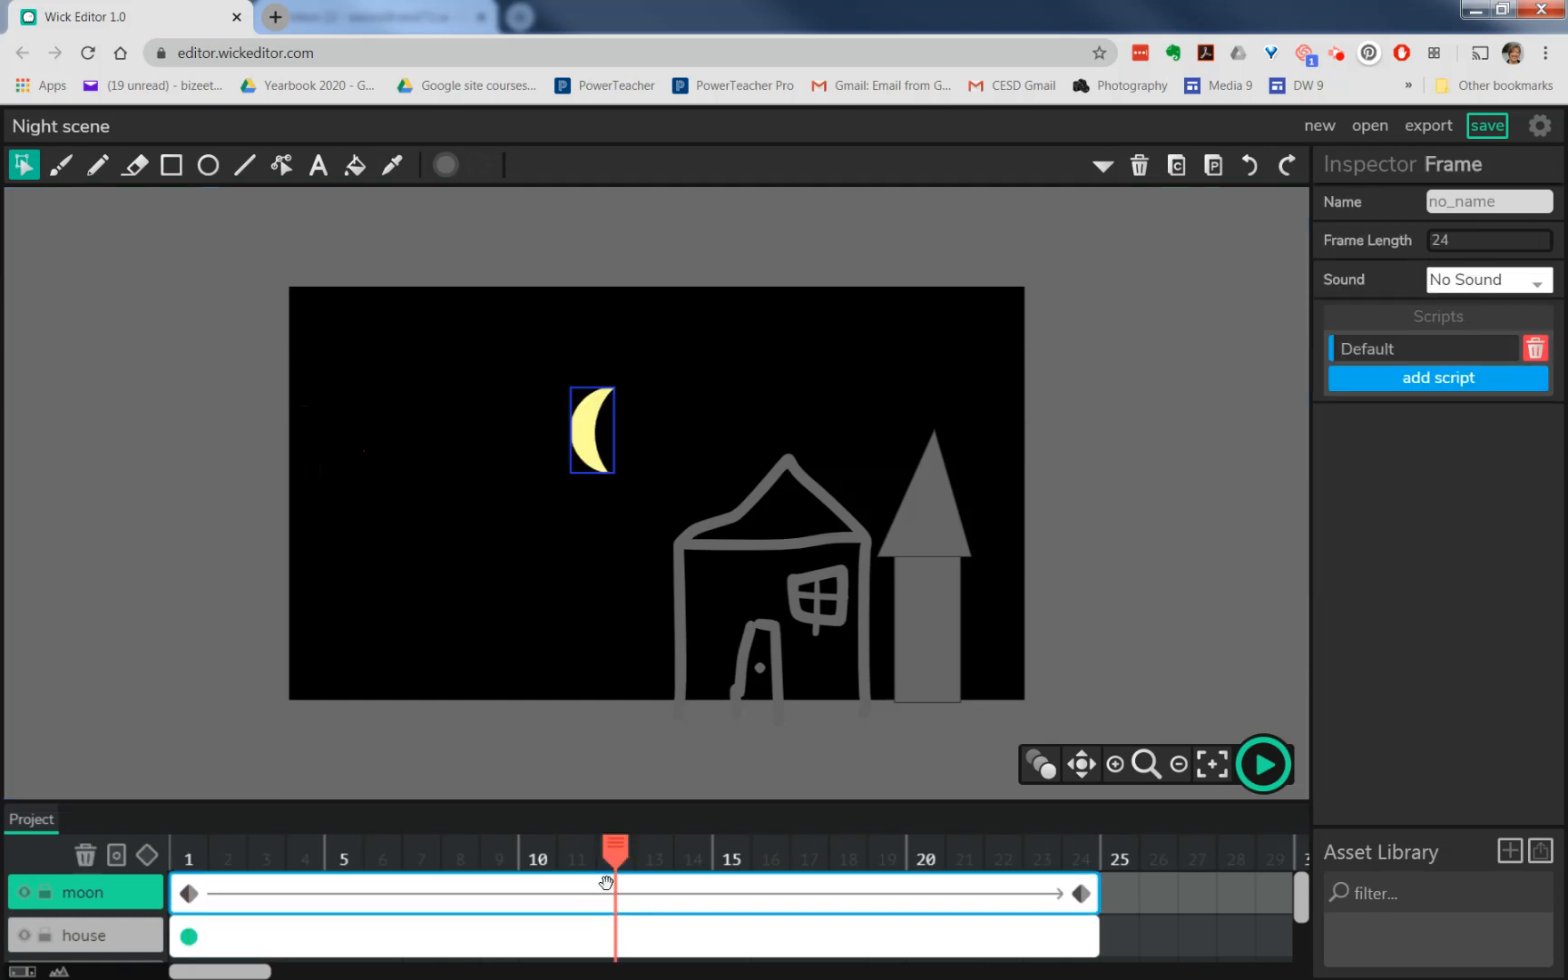
left_click(588, 442)
left_click_drag(588, 443, 655, 363)
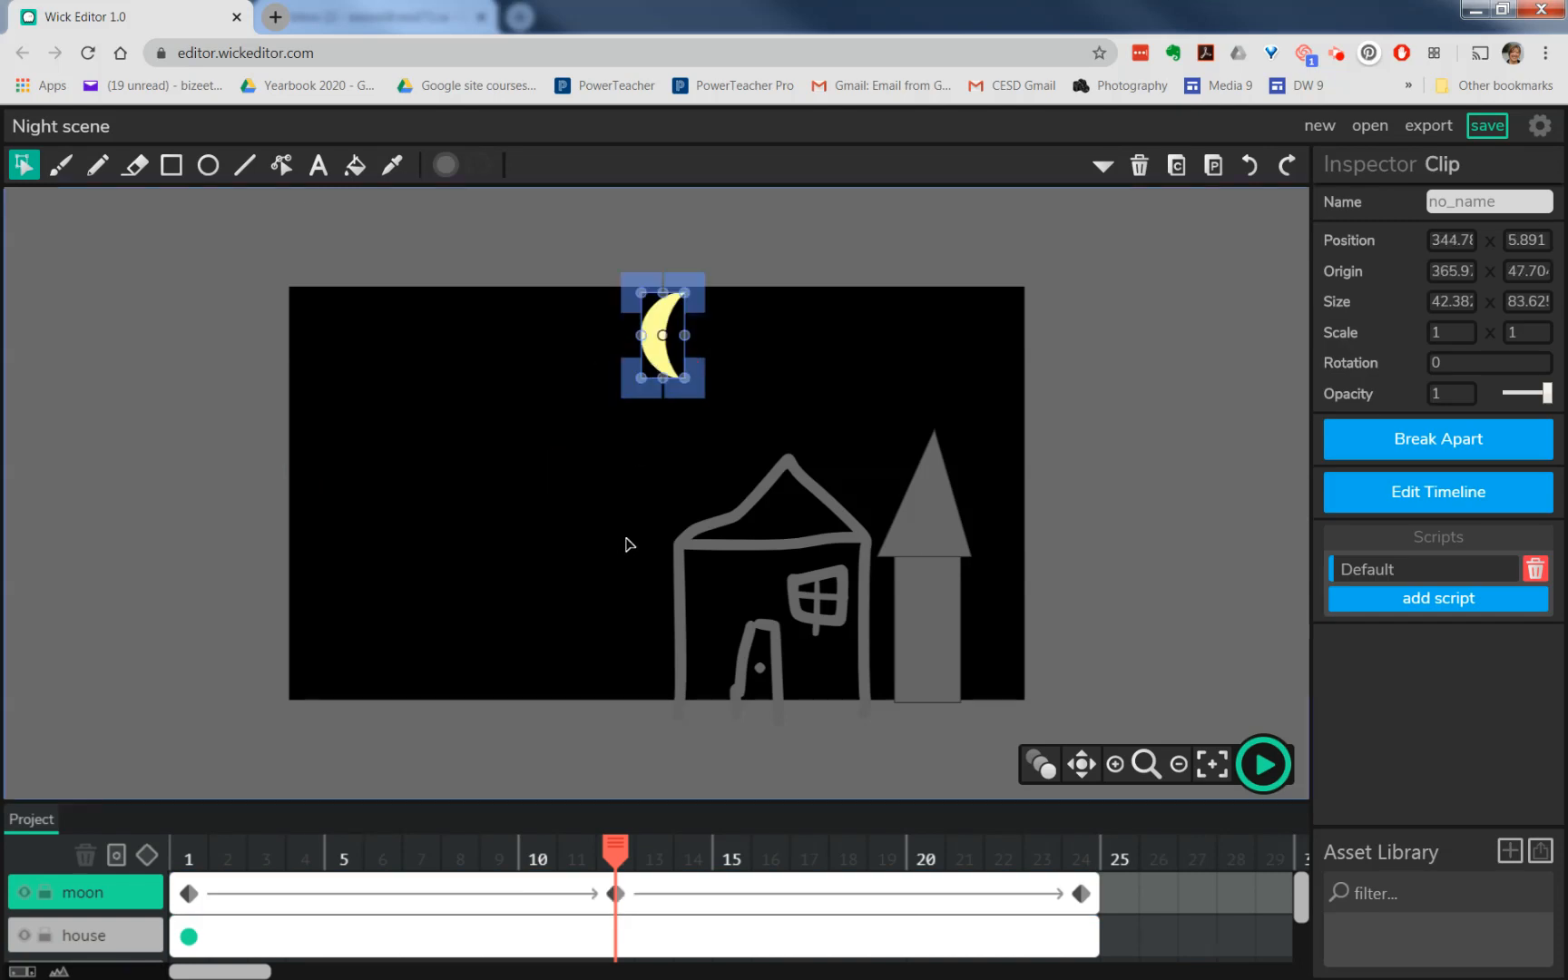
- At frame 24, move the moon off the stage's right edge to about 731, 130.5
left_click(1080, 896)
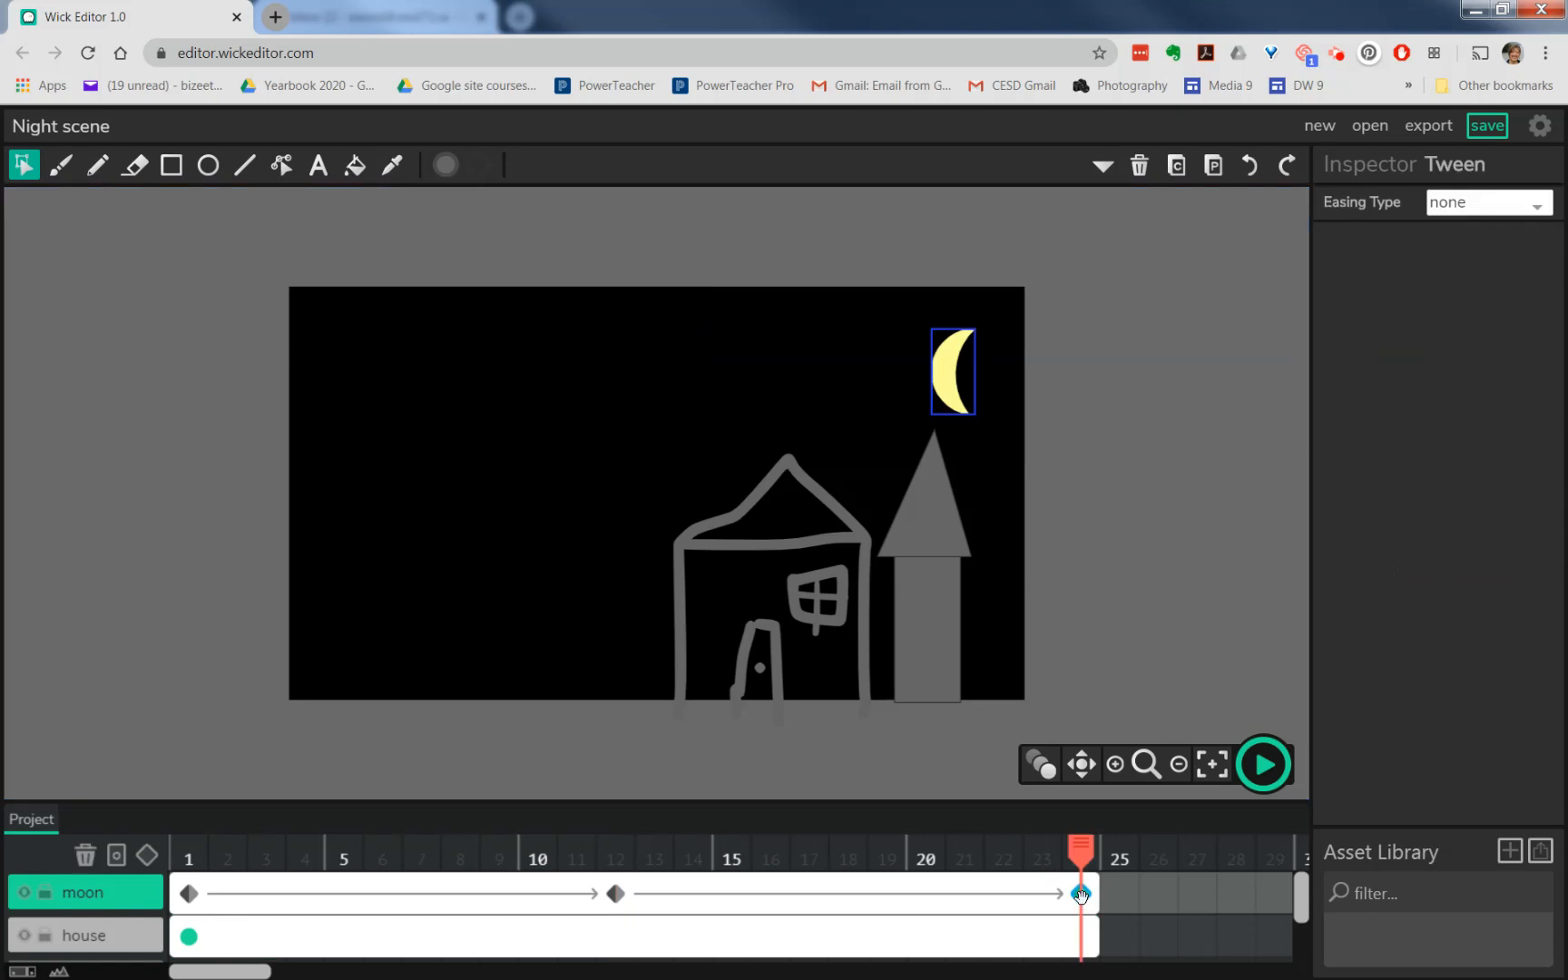
left_click(955, 399)
left_click_drag(955, 399, 1057, 485)
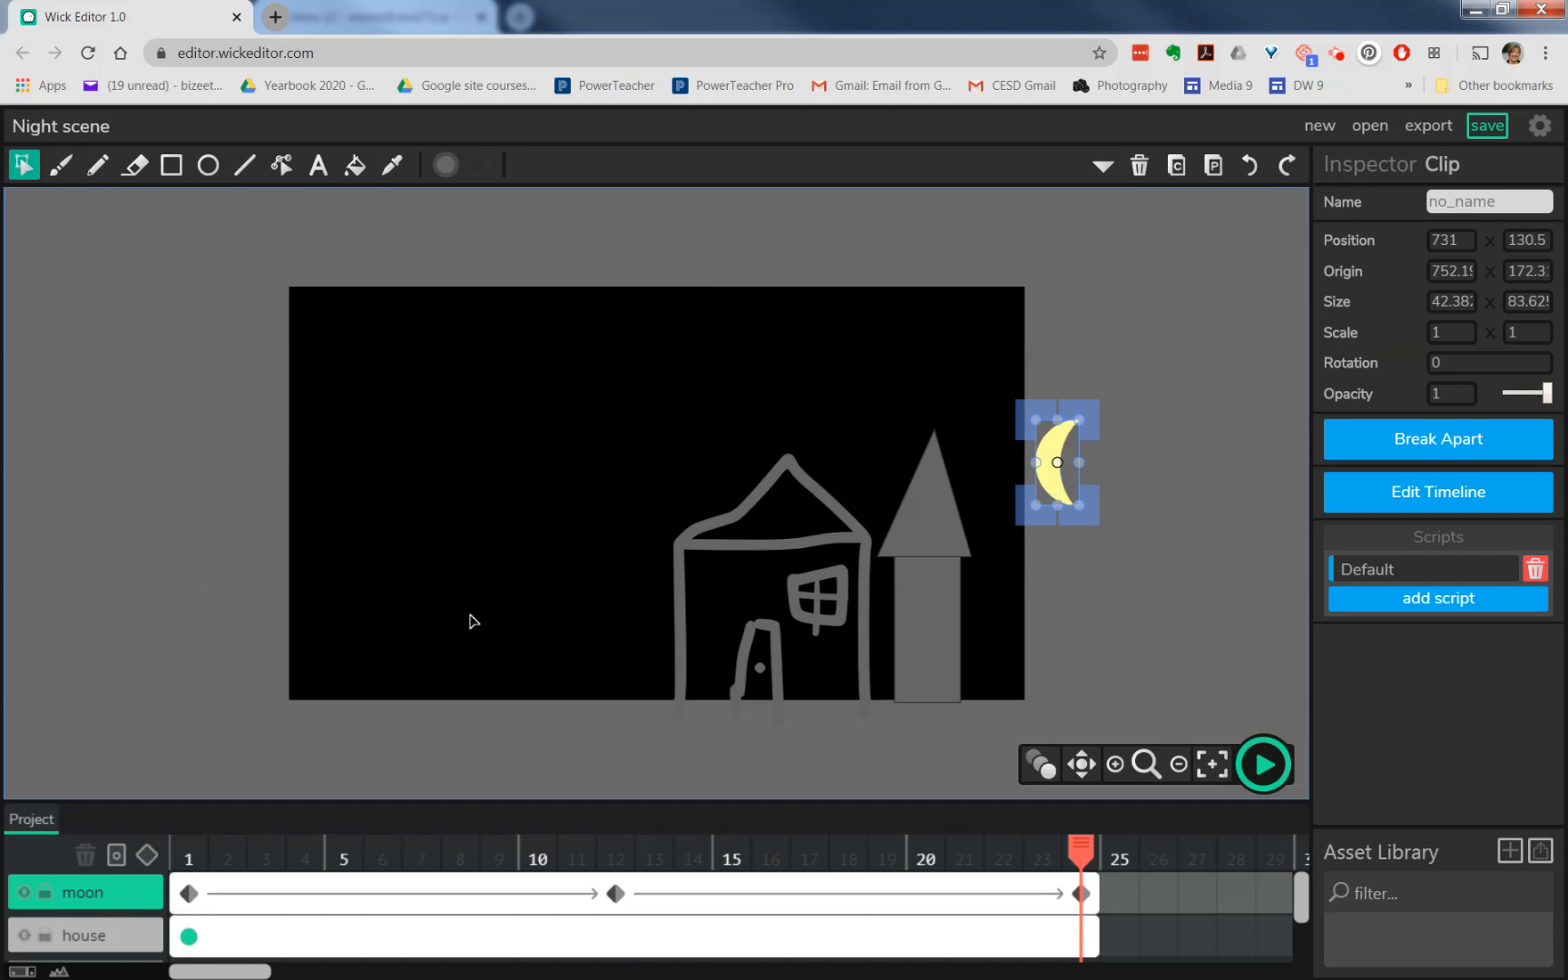
- Play the animation from frame 1 to check the moon's arc across the sky
left_click(185, 853)
left_click(1261, 766)
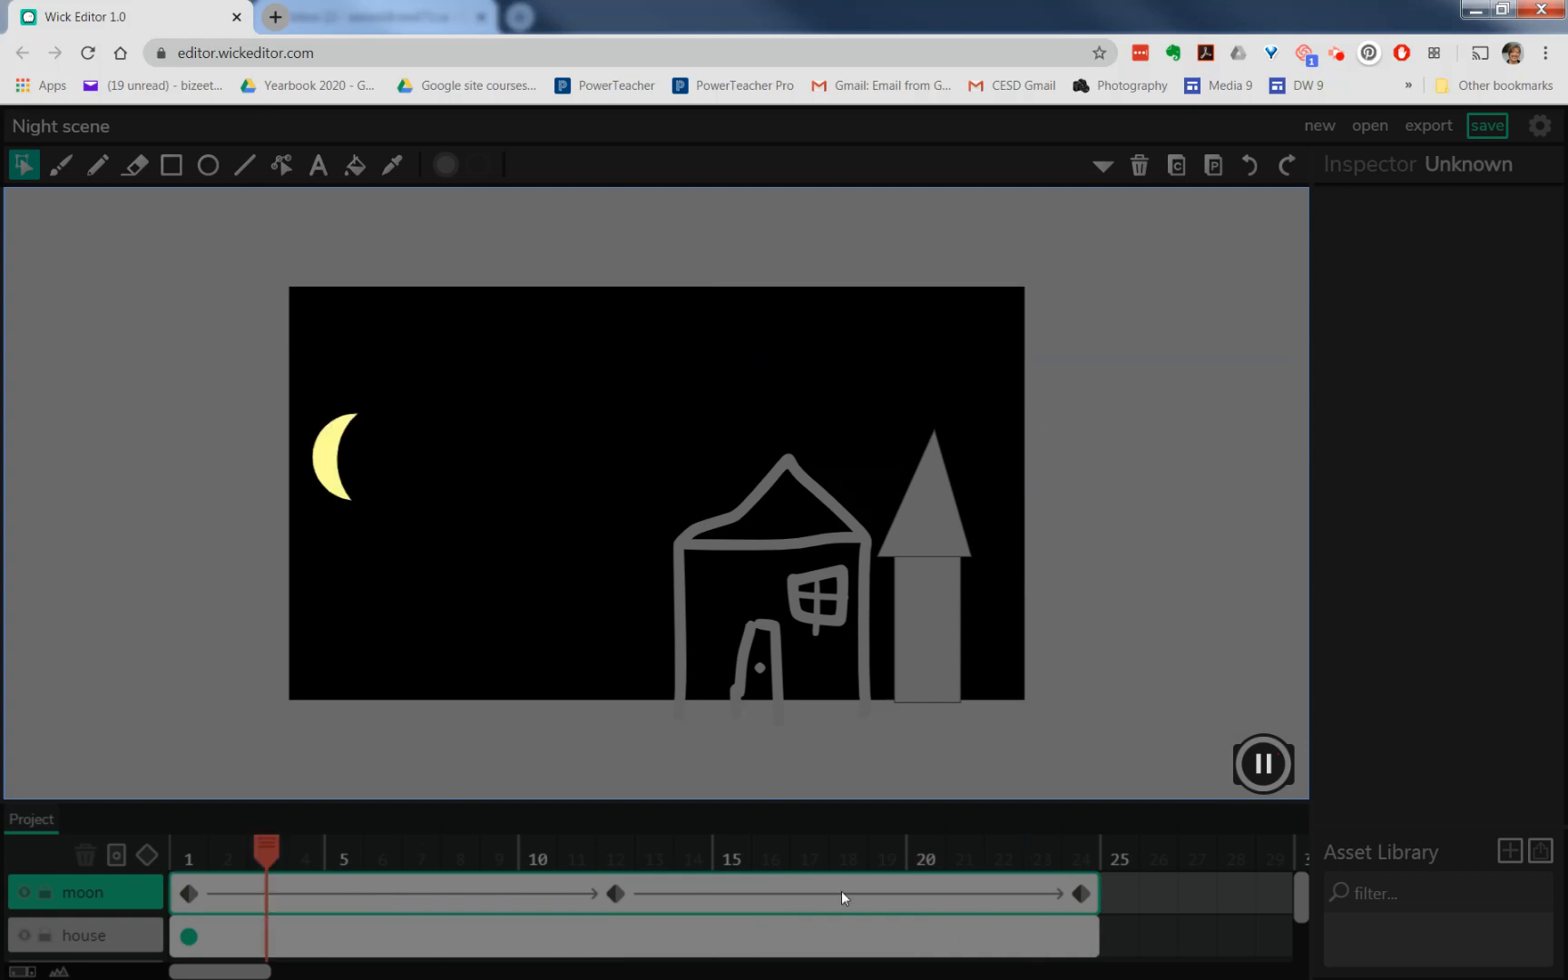
left_click(1263, 763)
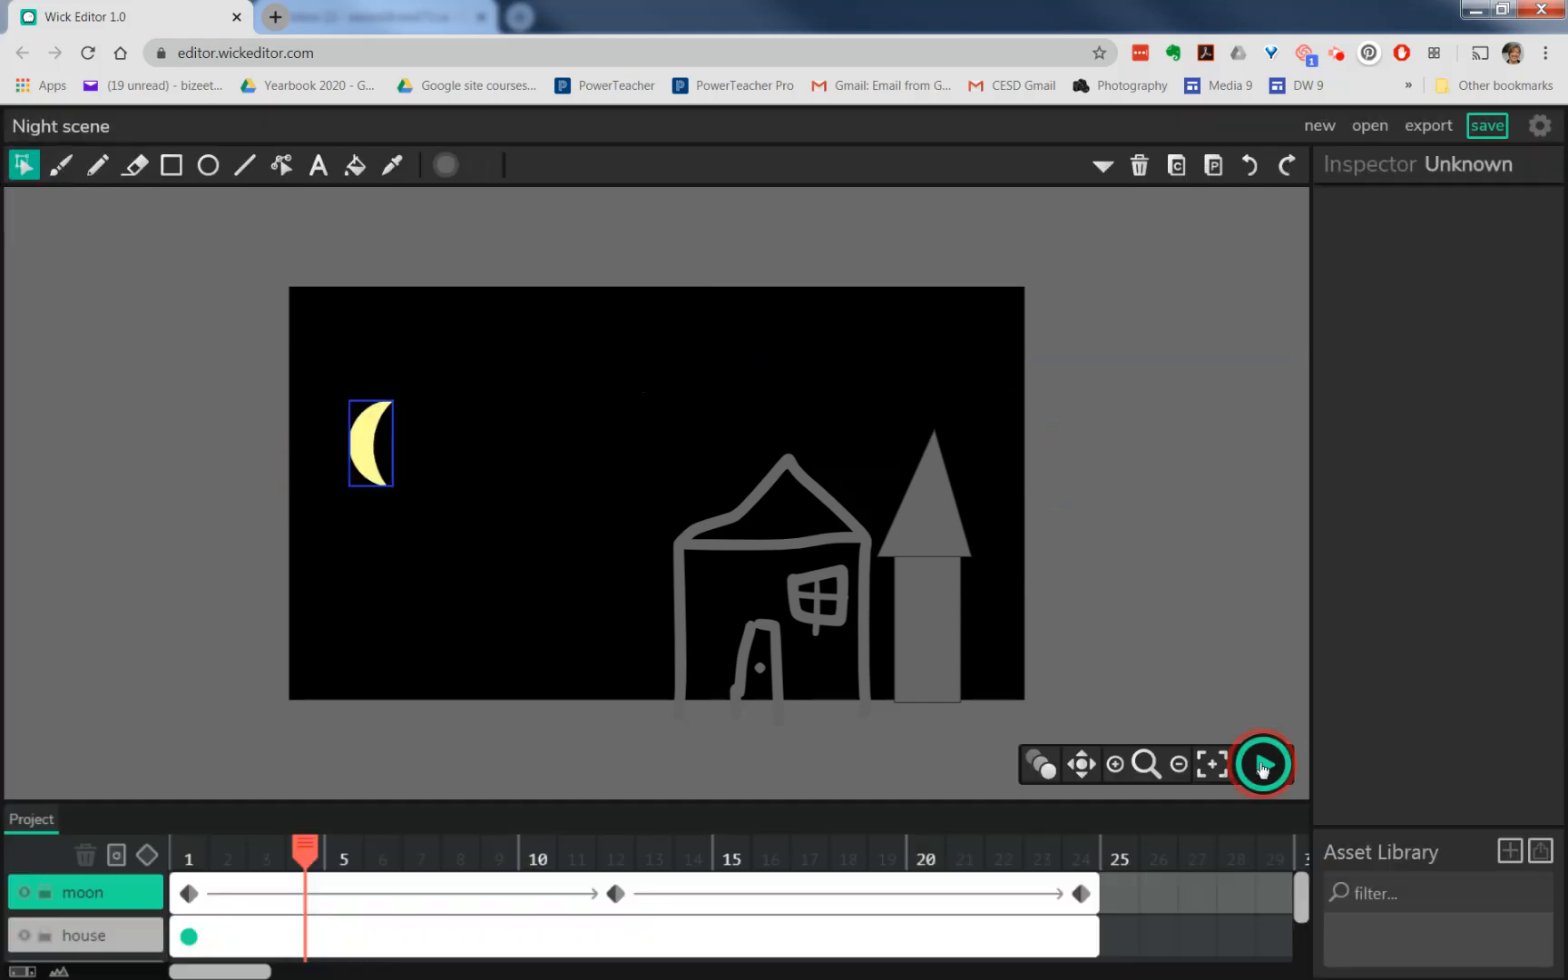
- At frame 1, rotate the moon counterclockwise by about 28 degrees
left_click(177, 896)
left_click(616, 894)
left_click(312, 859)
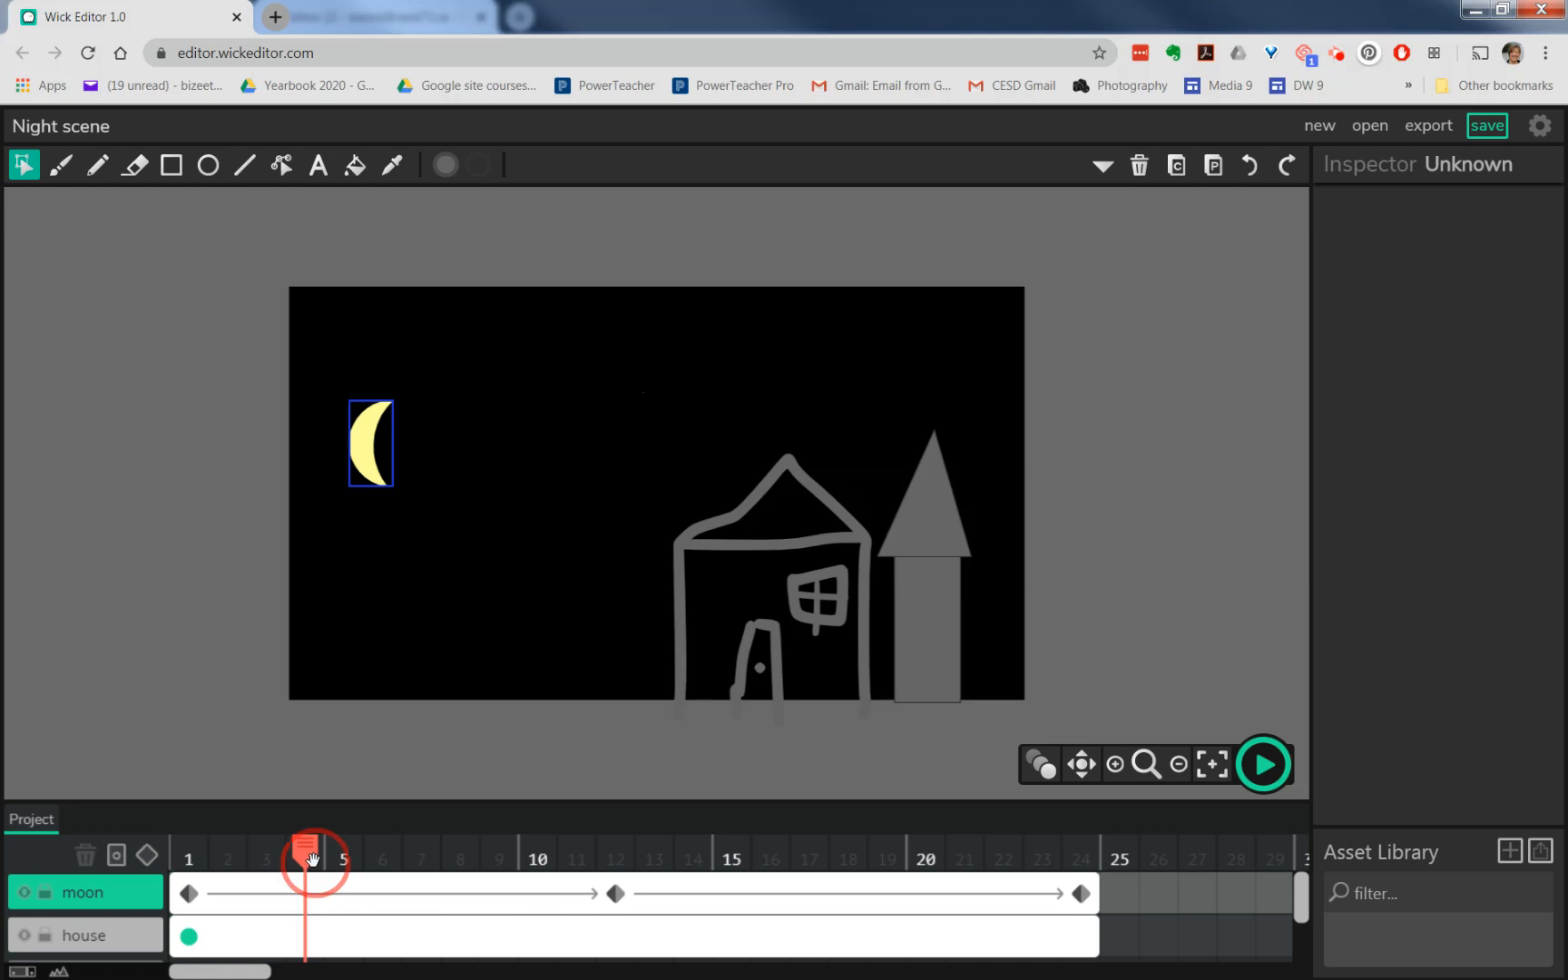
left_click_drag(312, 859, 177, 874)
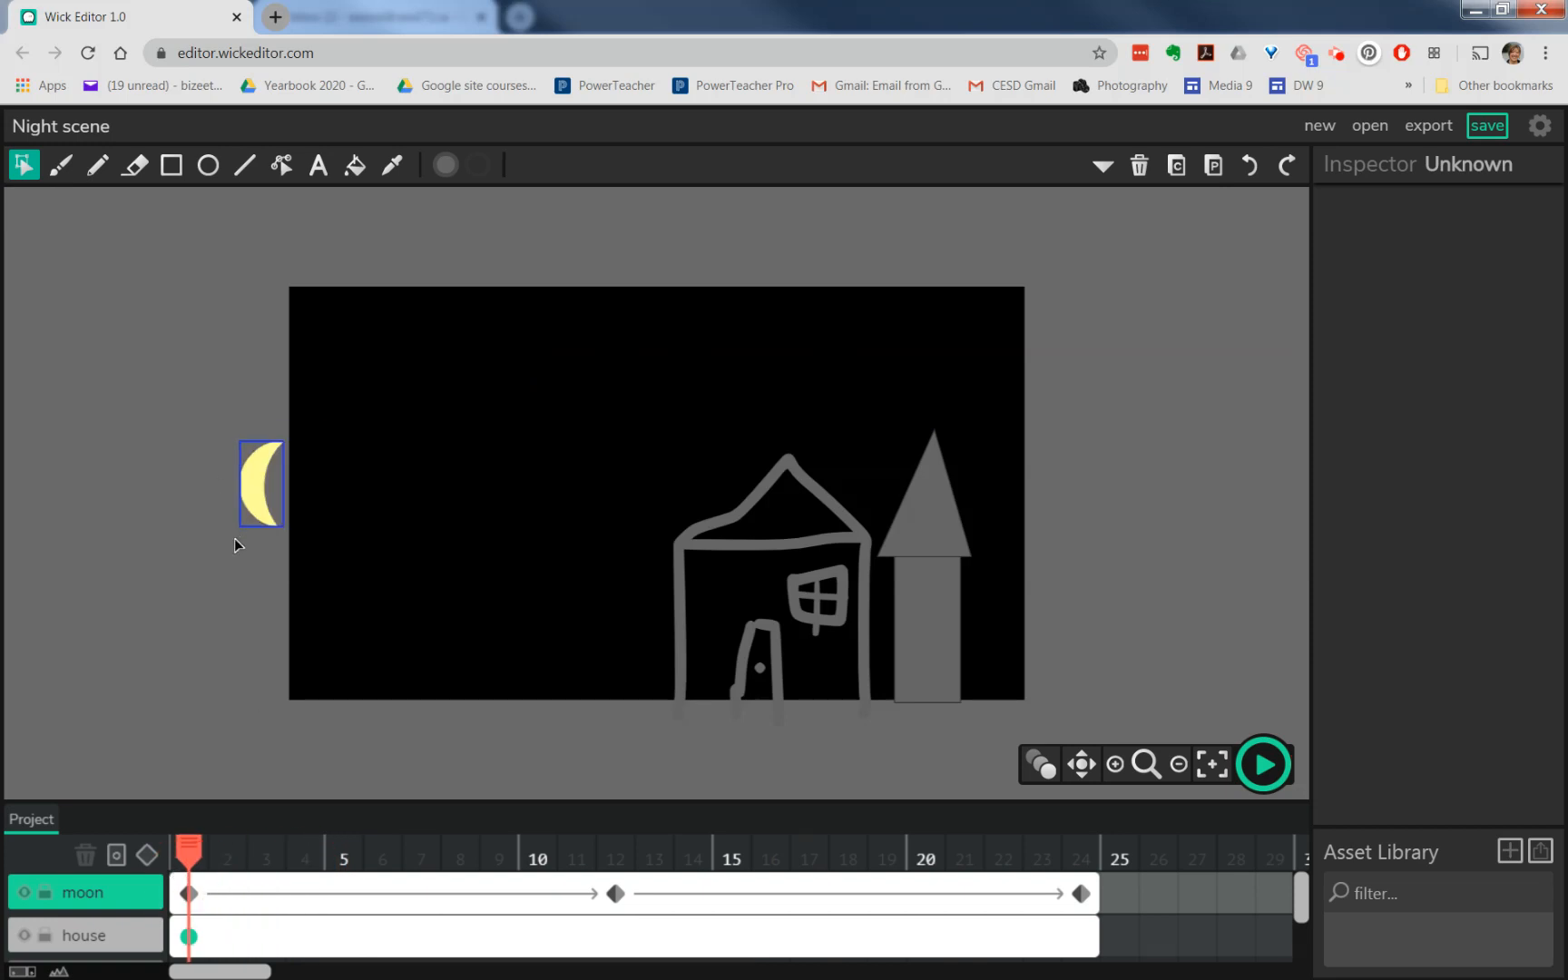
left_click(263, 501)
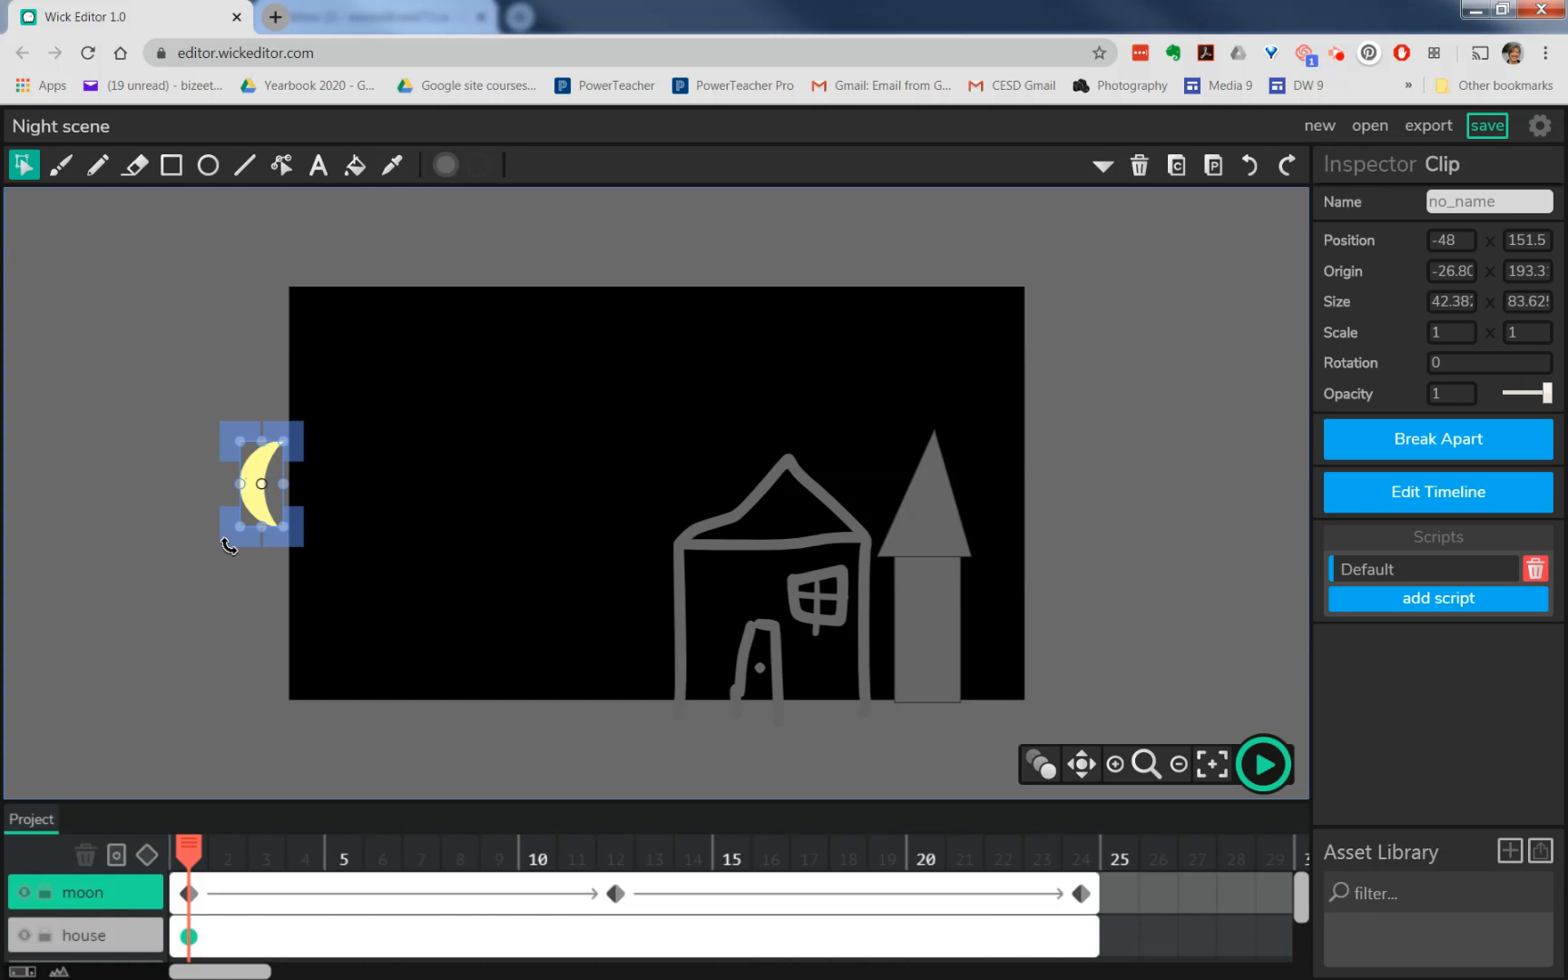
left_click_drag(229, 547, 265, 555)
- At frame 24, rotate the moon clockwise to about 19 degrees and return to frame 1
left_click_drag(182, 847, 1078, 873)
left_click(1080, 893)
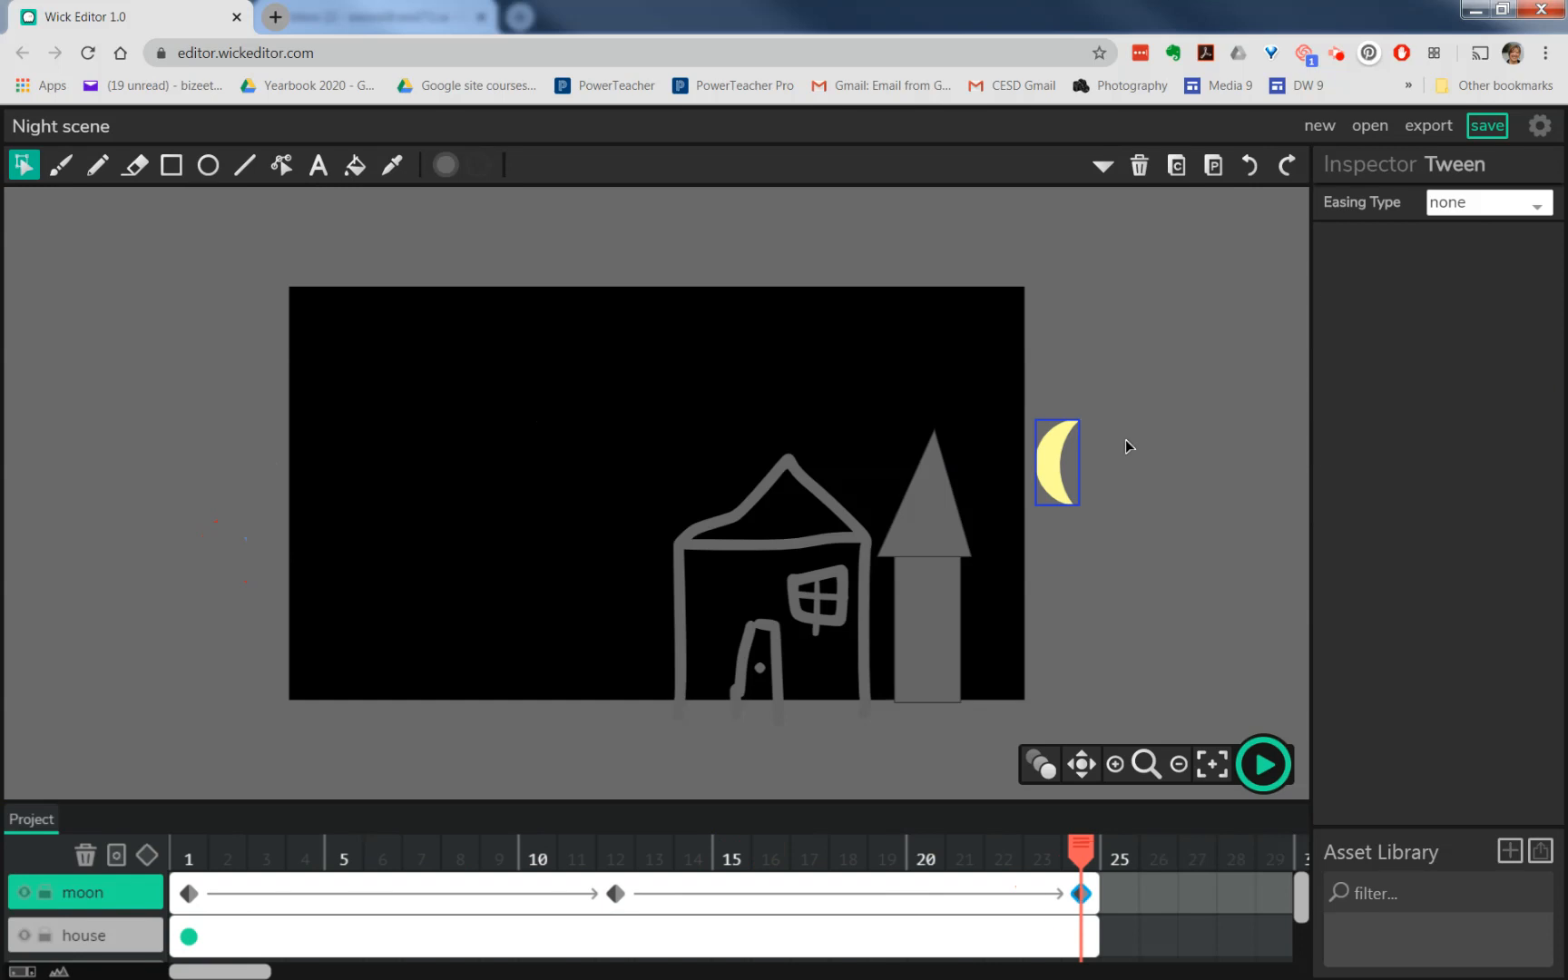
left_click(1061, 433)
left_click_drag(1097, 413, 1111, 433)
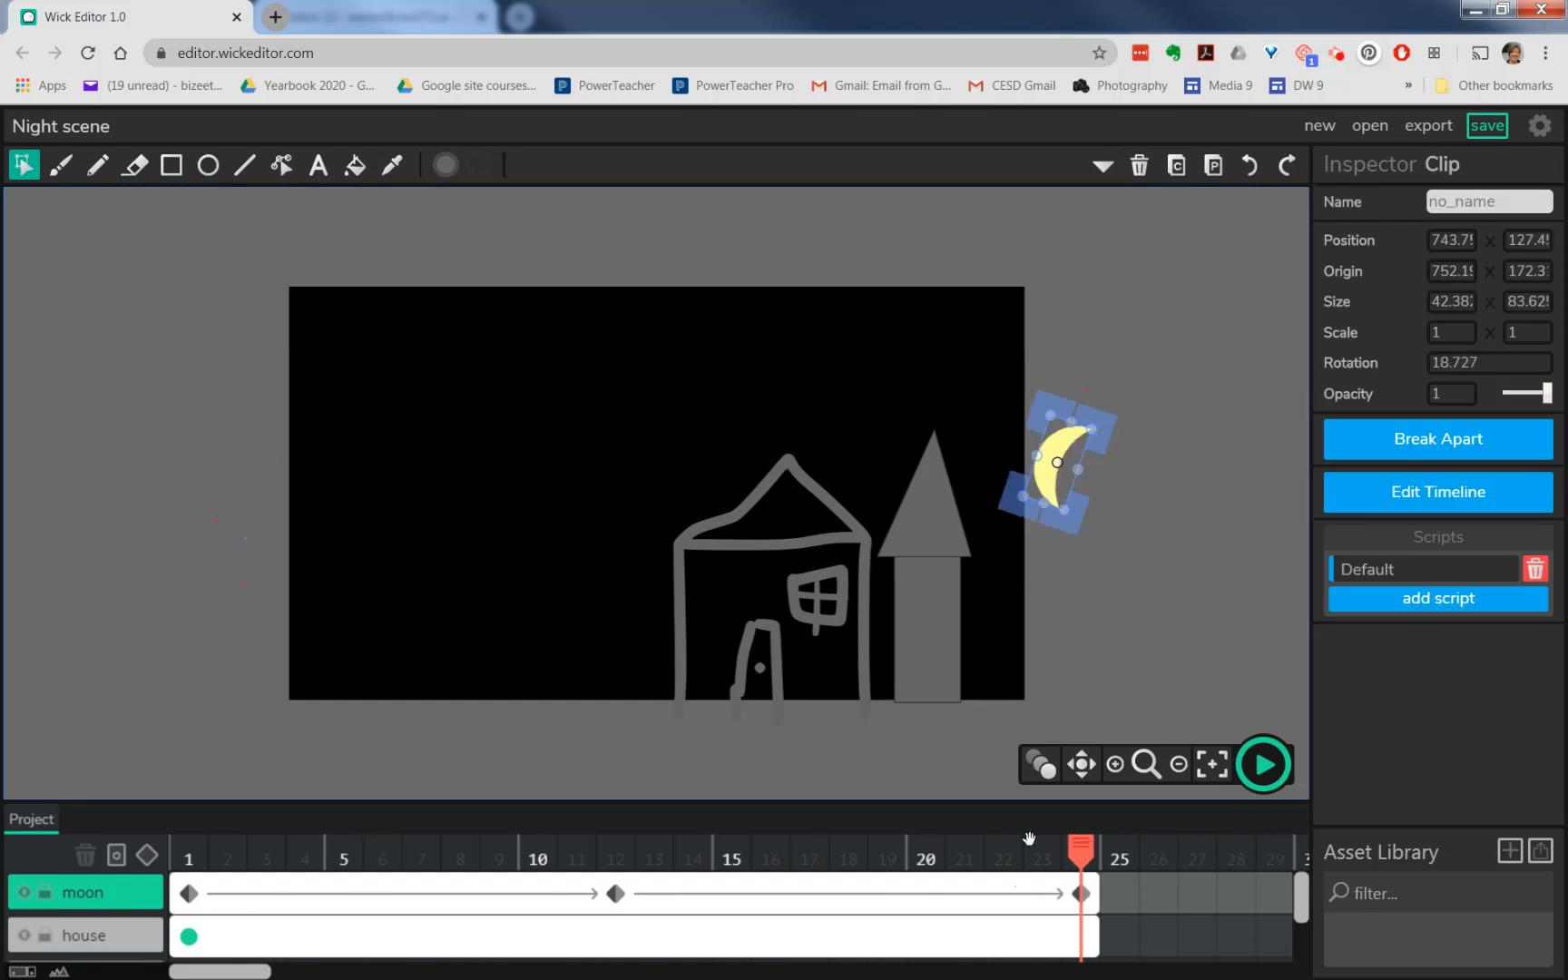
left_click_drag(1086, 853, 187, 880)
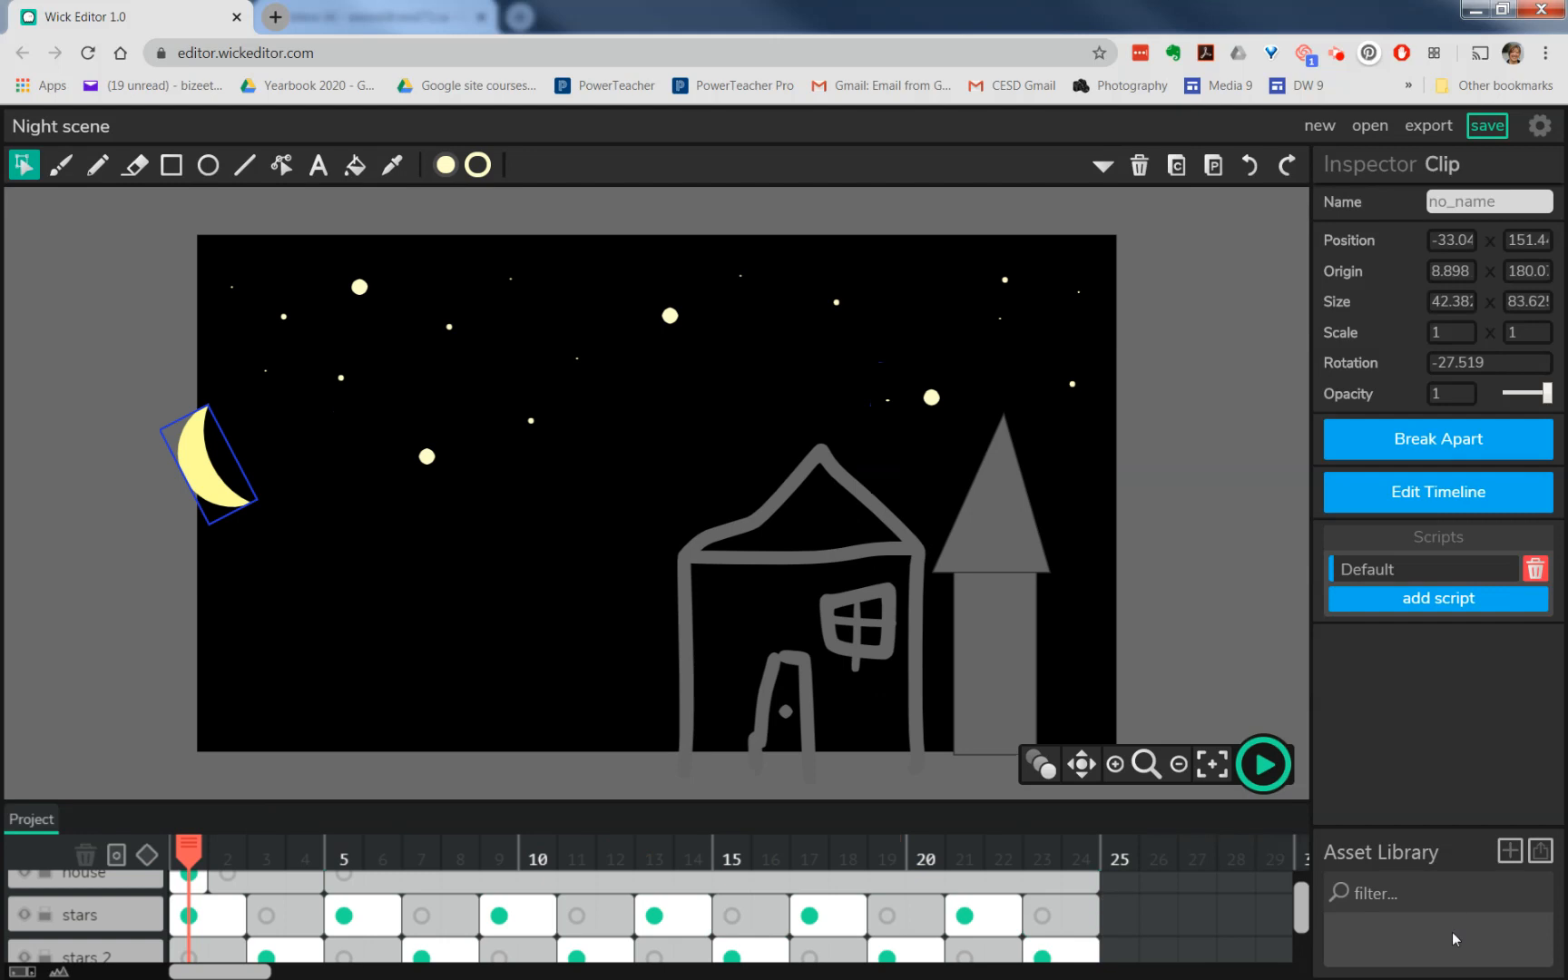
- Scrub the timeline from frame 1 to frame 24 and back to review the scene
left_click_drag(1301, 902, 1301, 860)
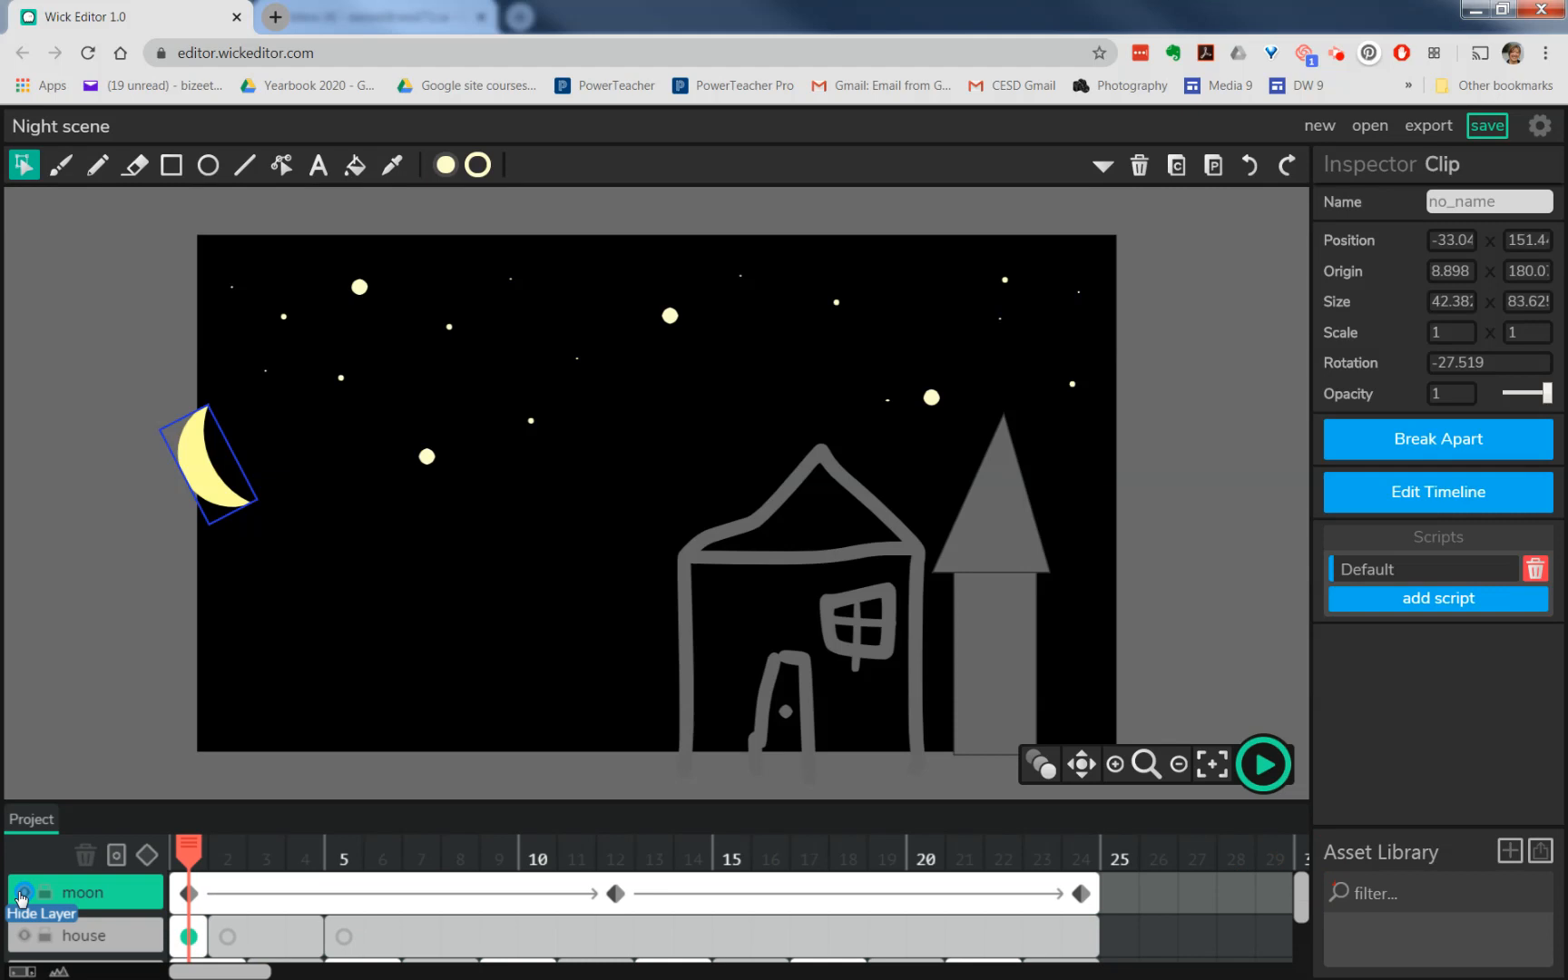
left_click(189, 894)
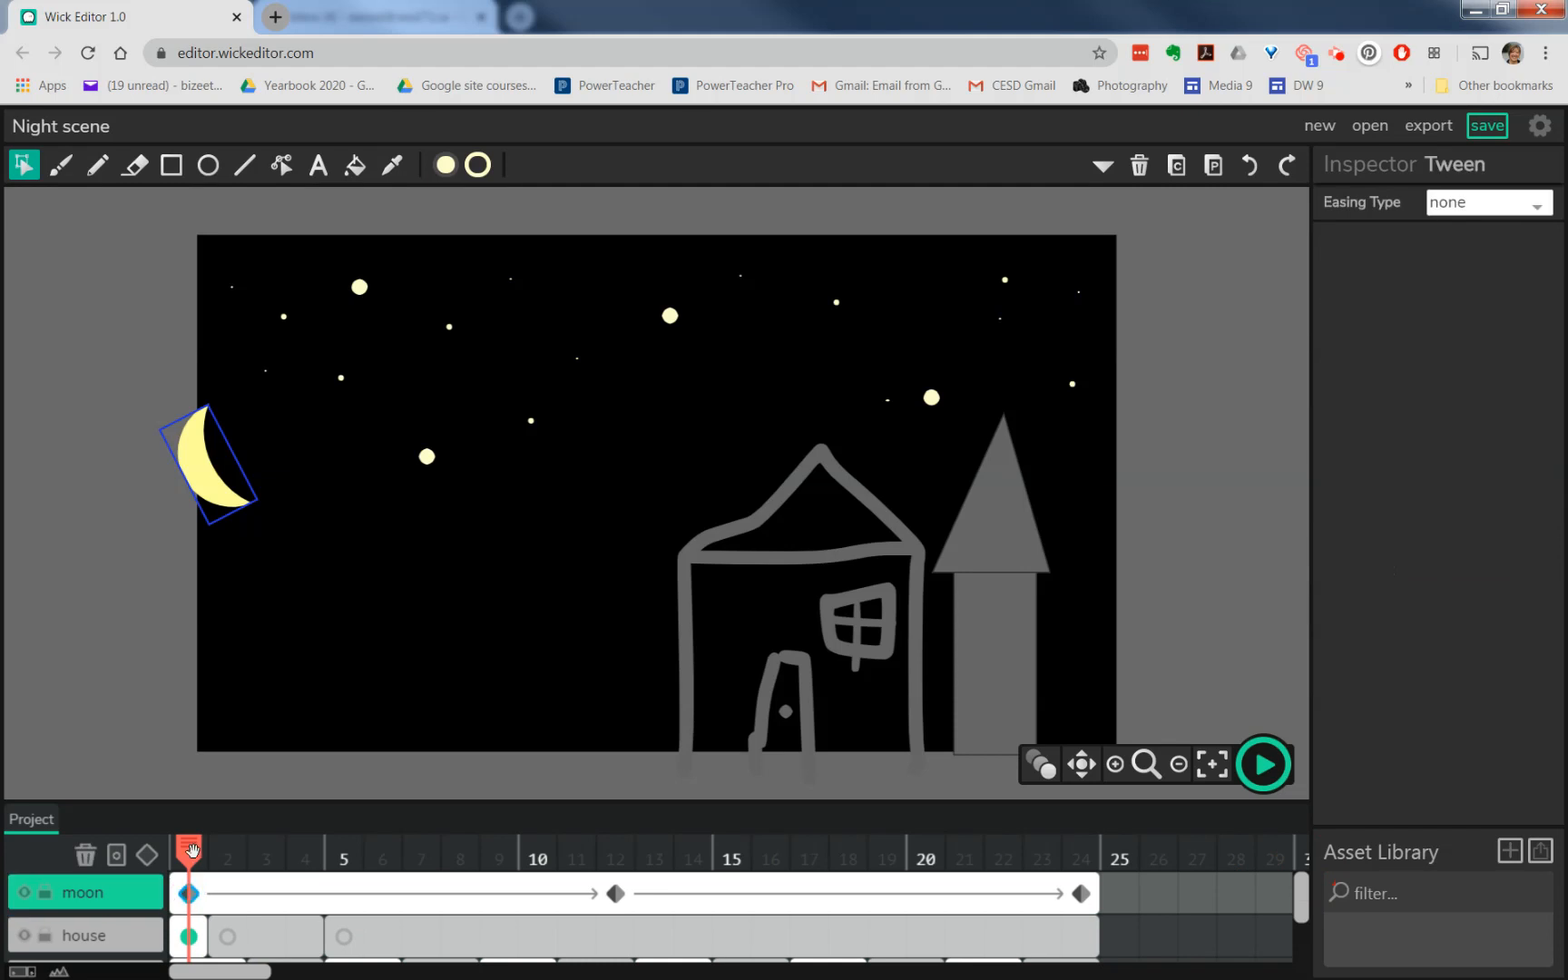
left_click_drag(190, 849, 1089, 857)
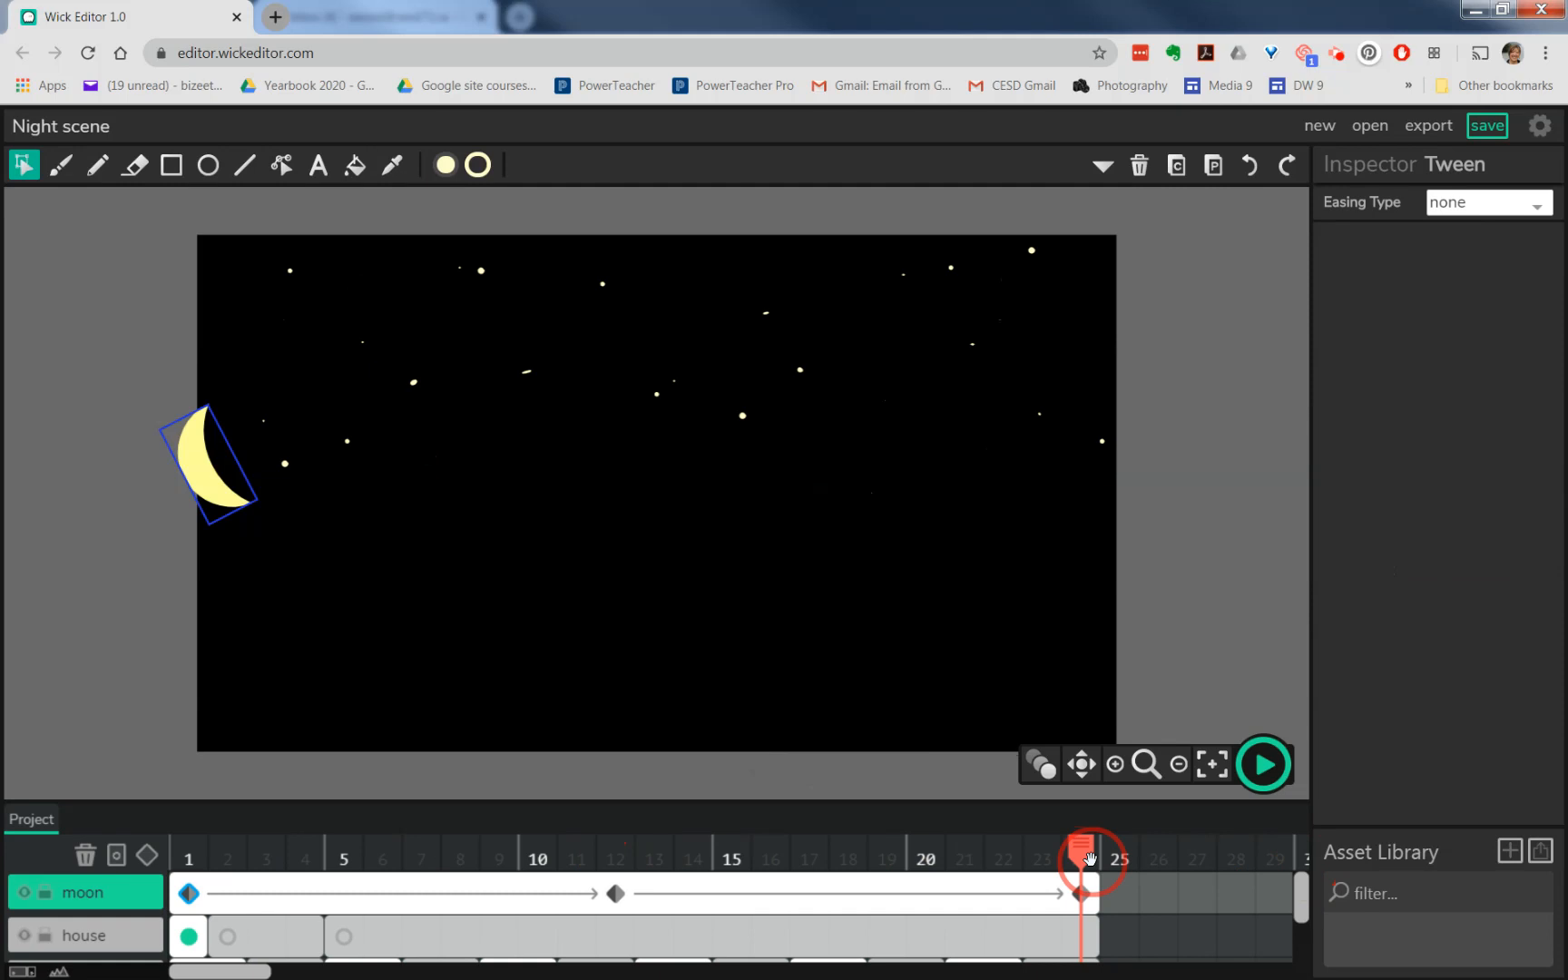
left_click_drag(1090, 857, 170, 862)
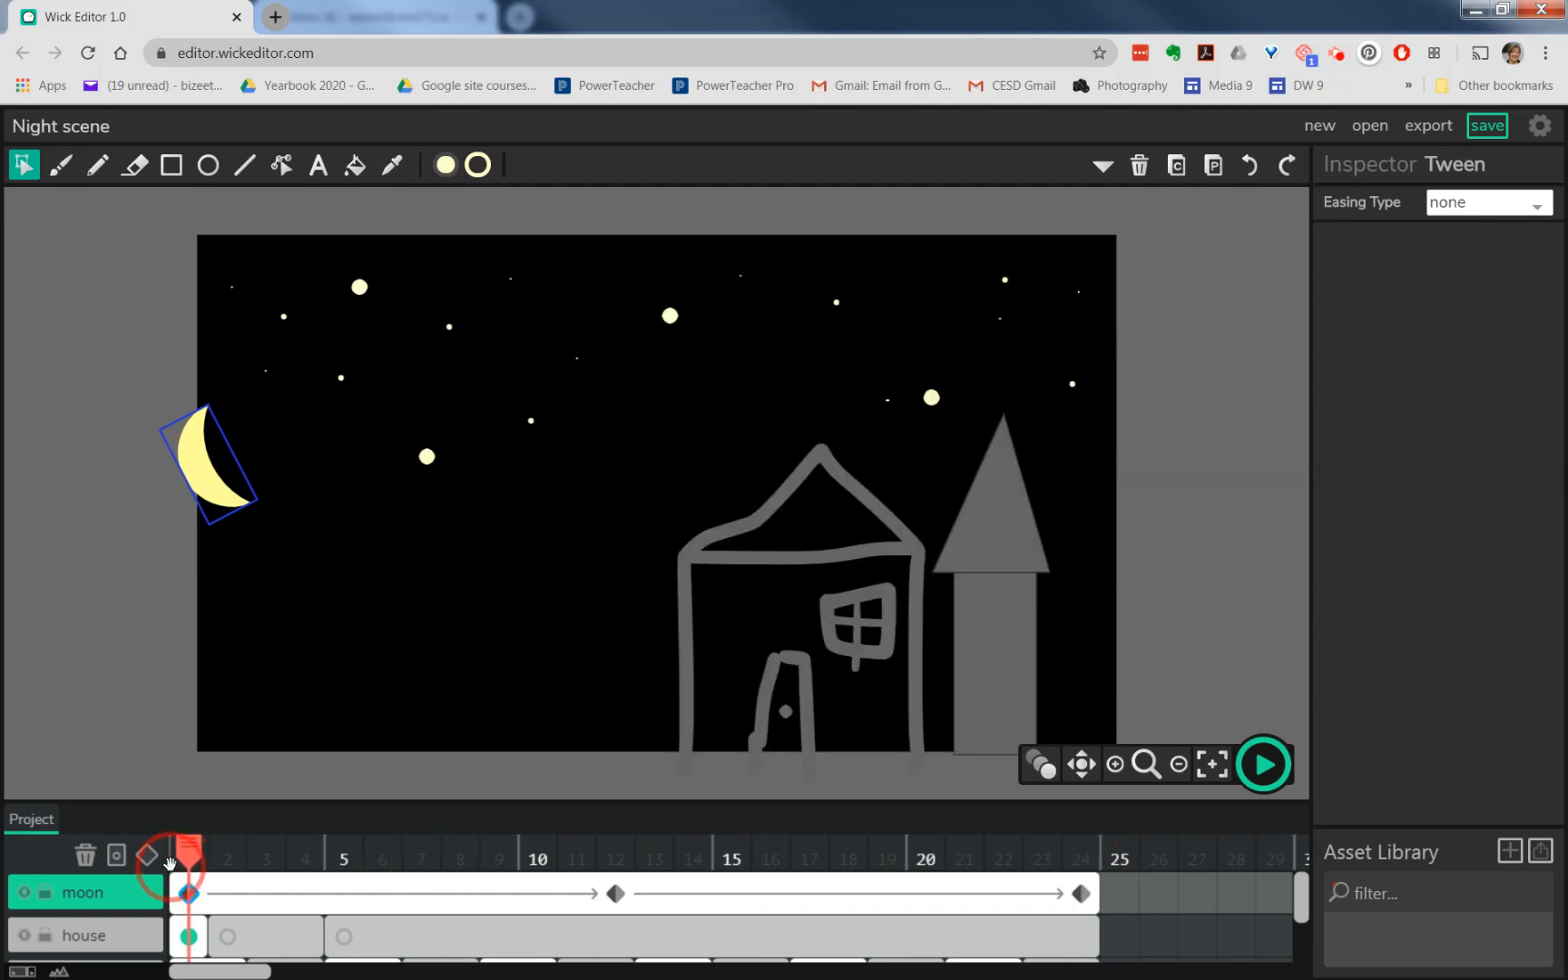
- Delete the house layer's blank frames starting at frames 2 and 5, and extend its first frame to a length of 24
left_click(267, 945)
key("Delete")
left_click(405, 946)
key("Delete")
left_click(308, 932)
left_click_drag(317, 935, 1156, 936)
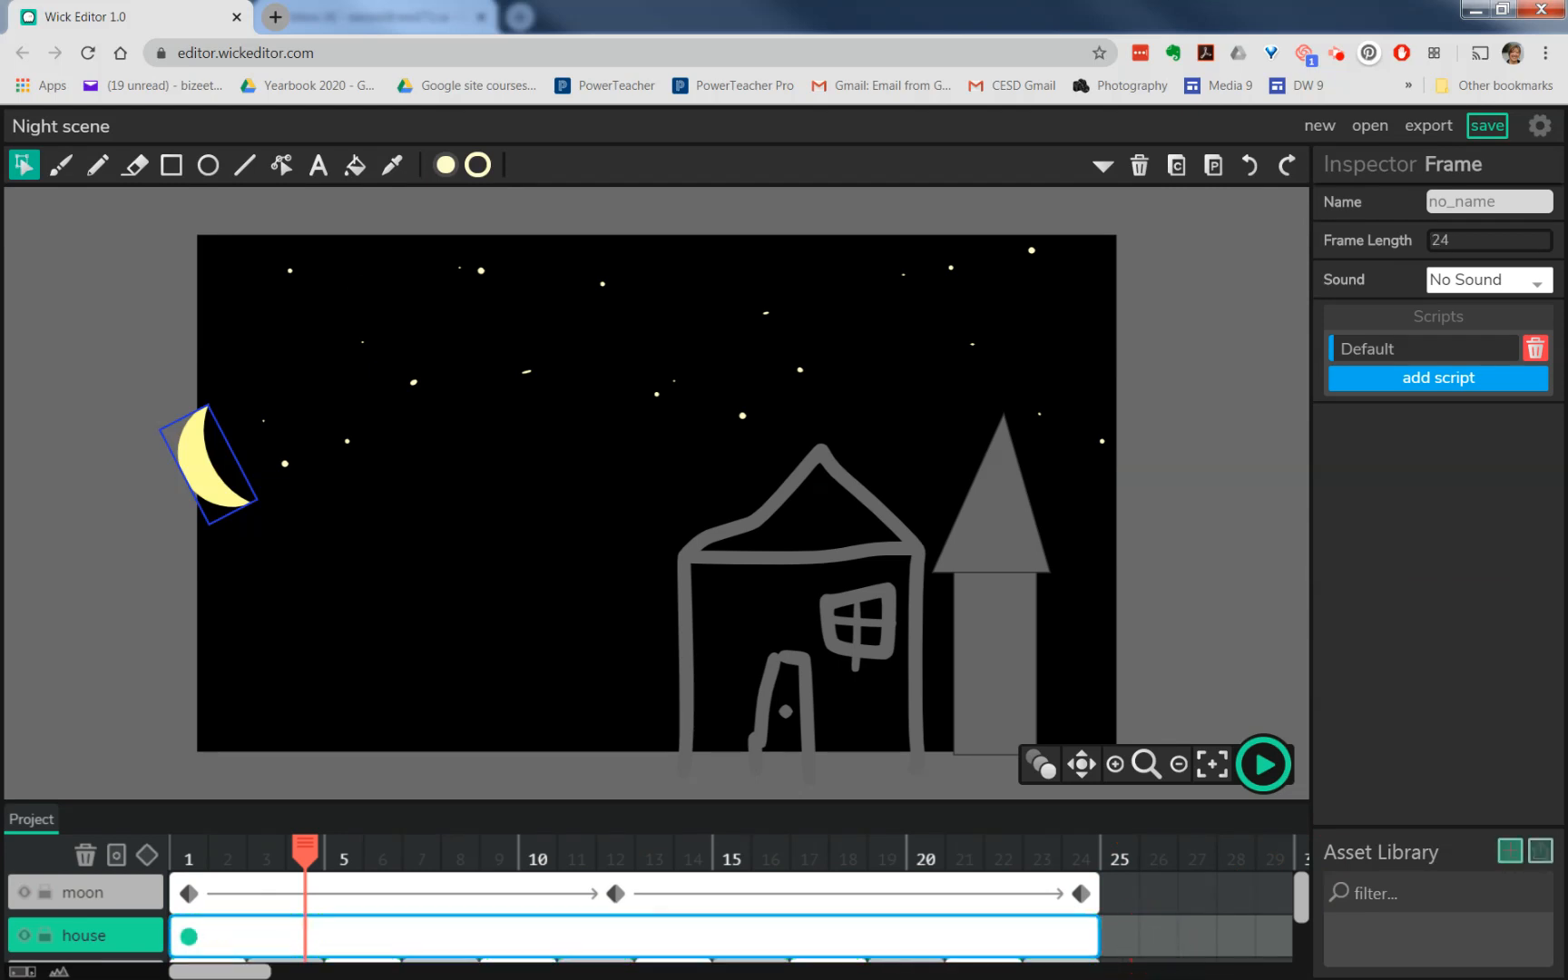
- Play the animation to check the moon's motion, stop it and return the playhead to frame 1
left_click(1264, 767)
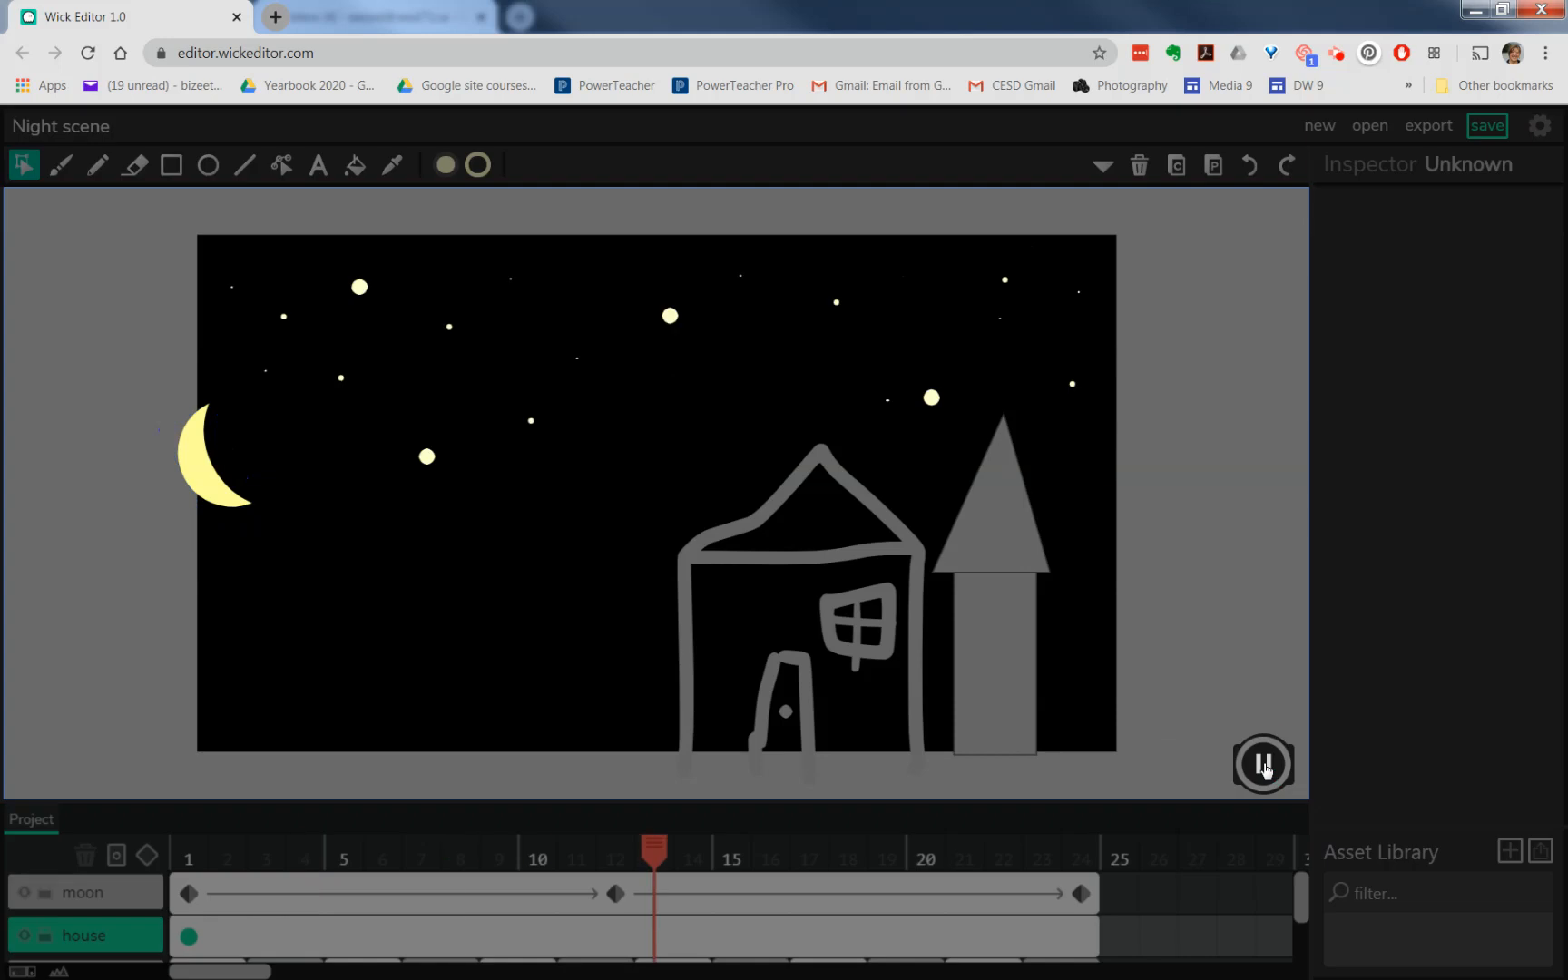
left_click(1264, 766)
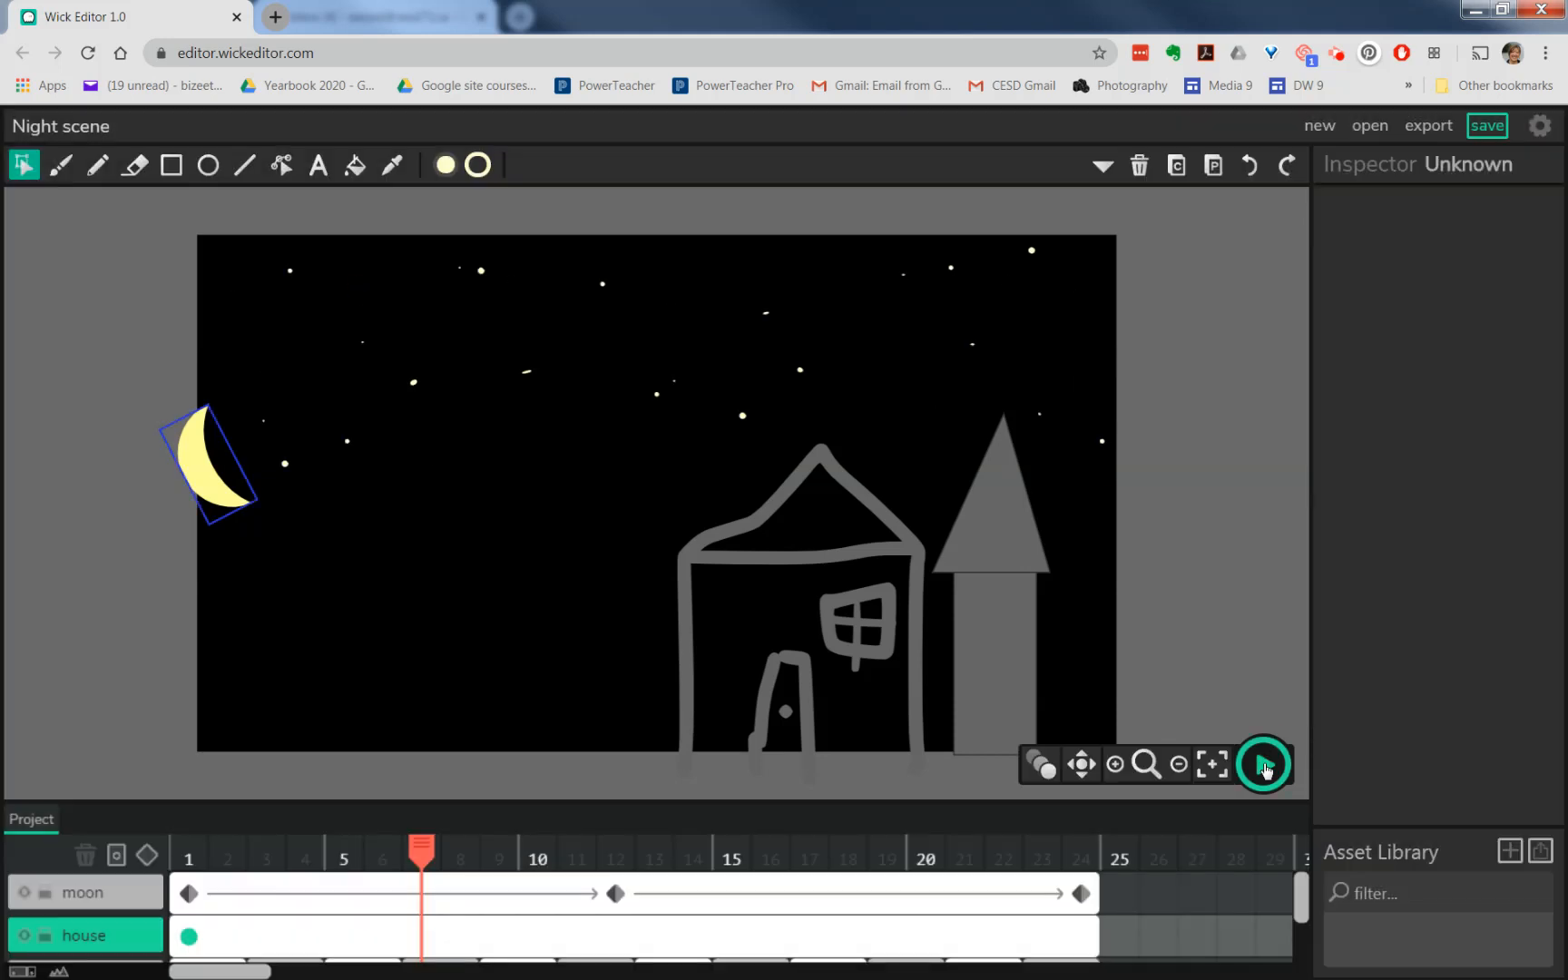
left_click(458, 877)
left_click(436, 856)
left_click_drag(420, 851, 190, 857)
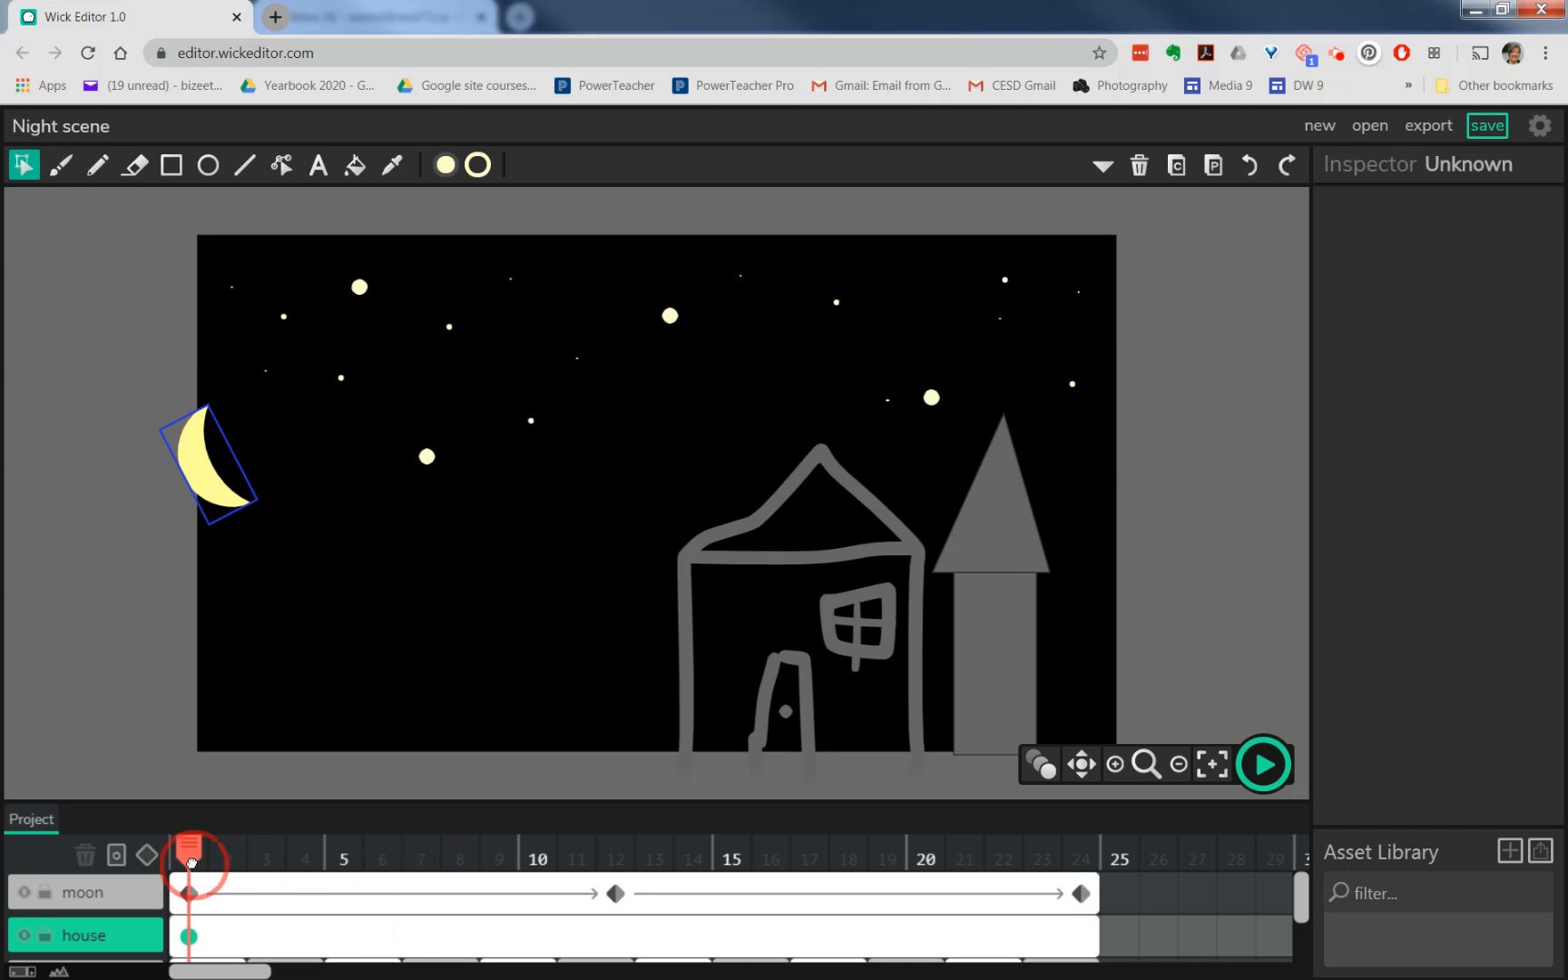
- On the moon layer's frame 24 keyframe, move the moon just past the stage's right edge, at about X 708, Y 132
left_click(102, 898)
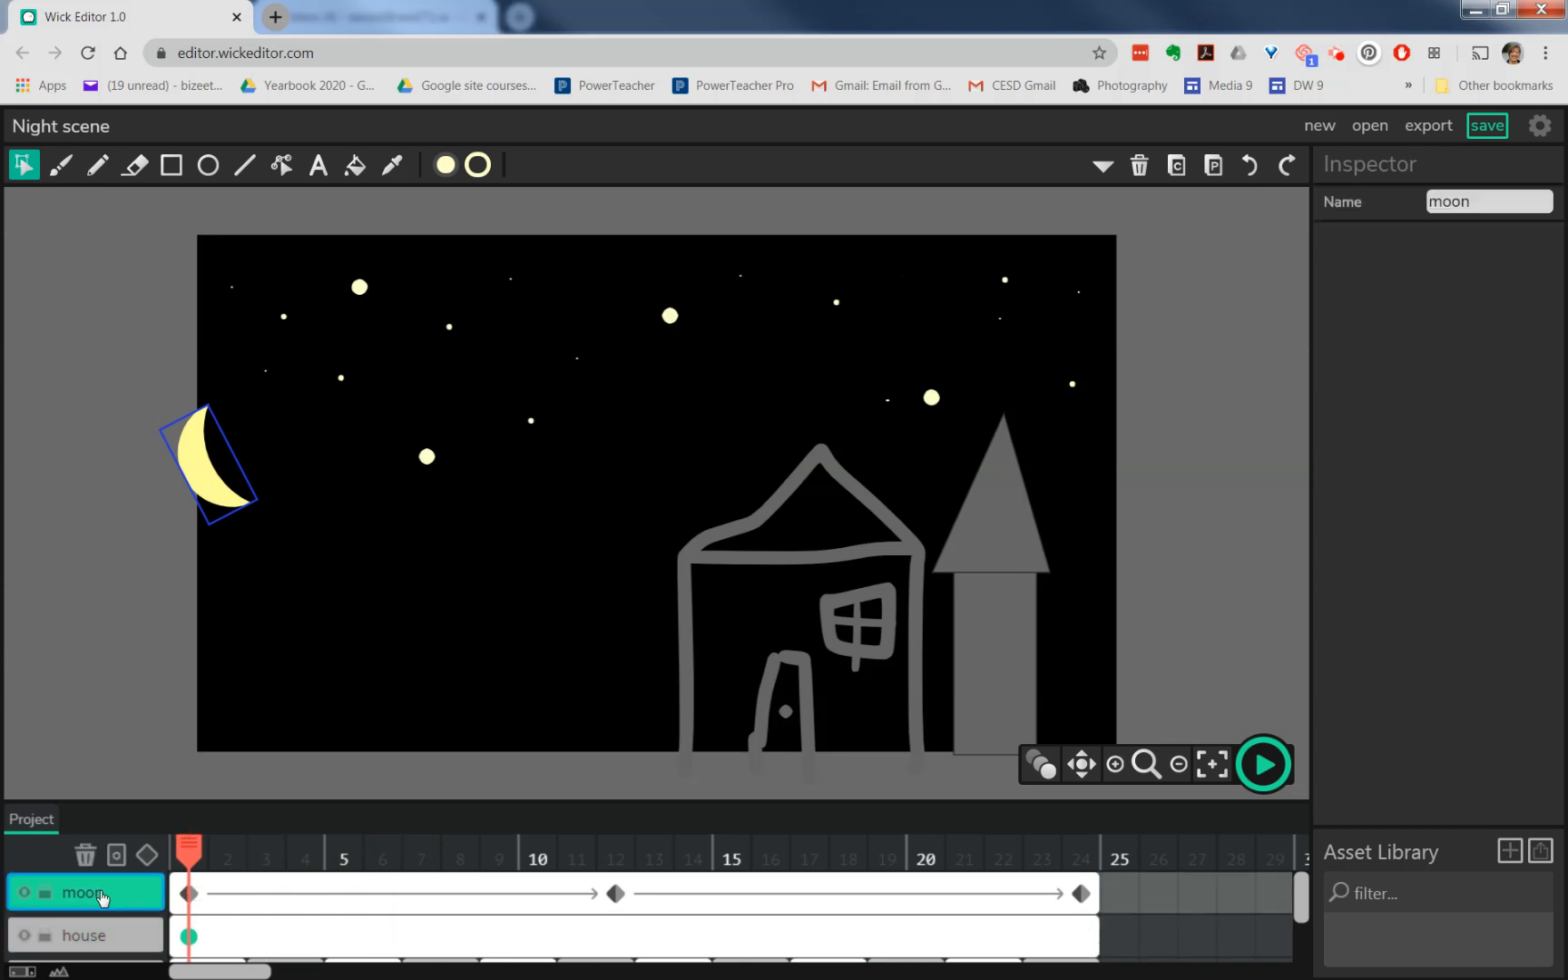
left_click(191, 893)
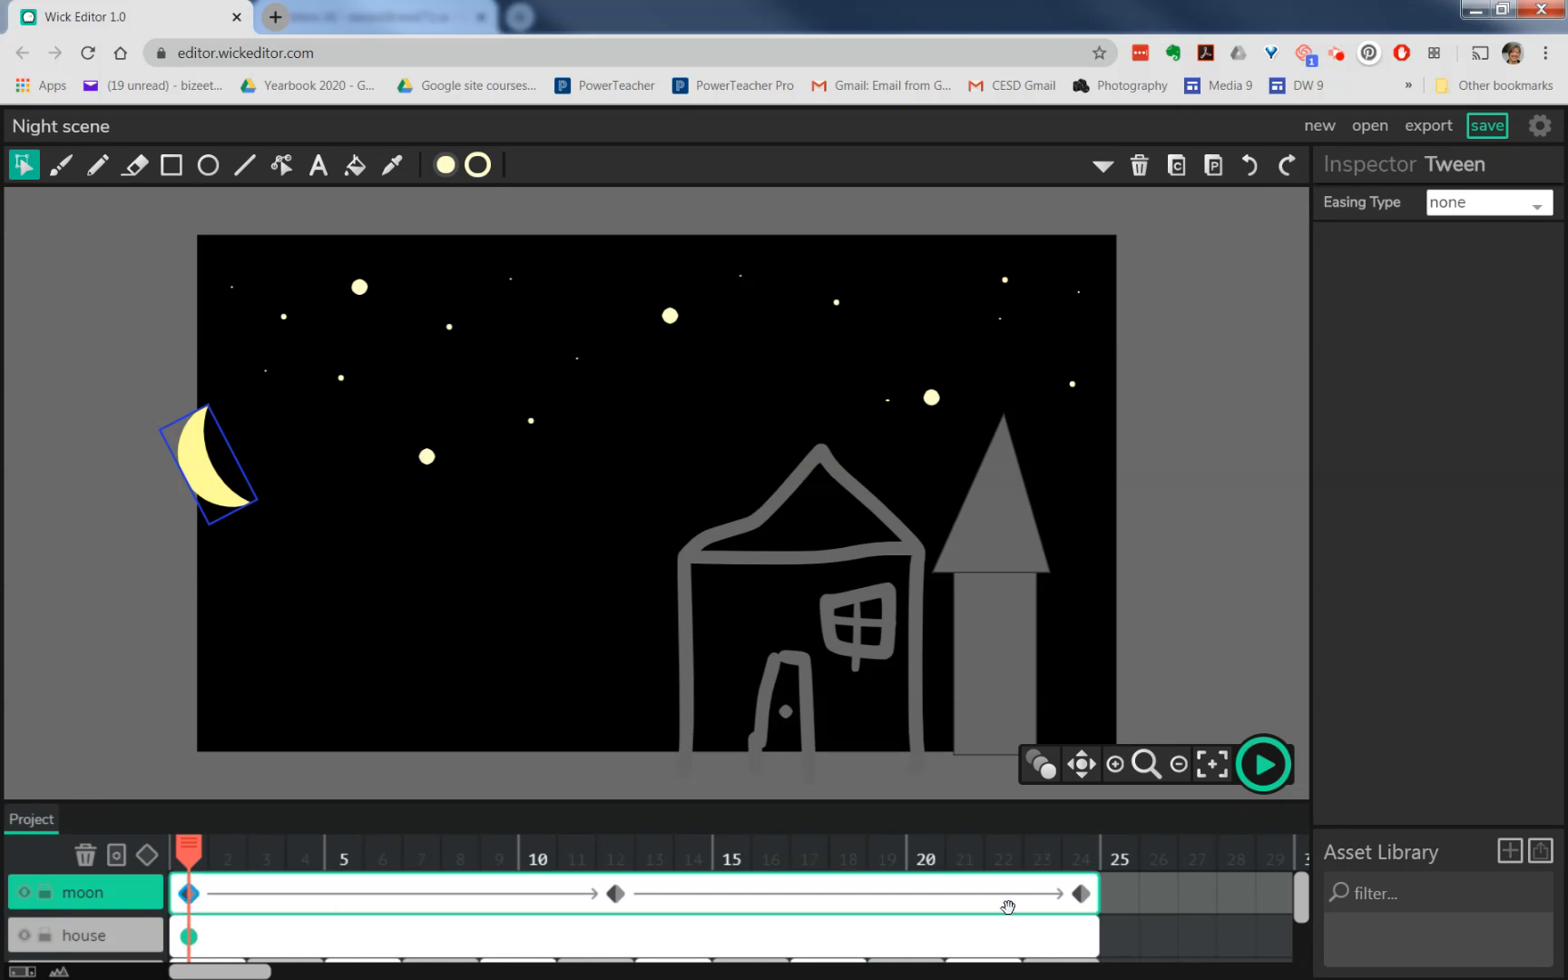
left_click(1081, 894)
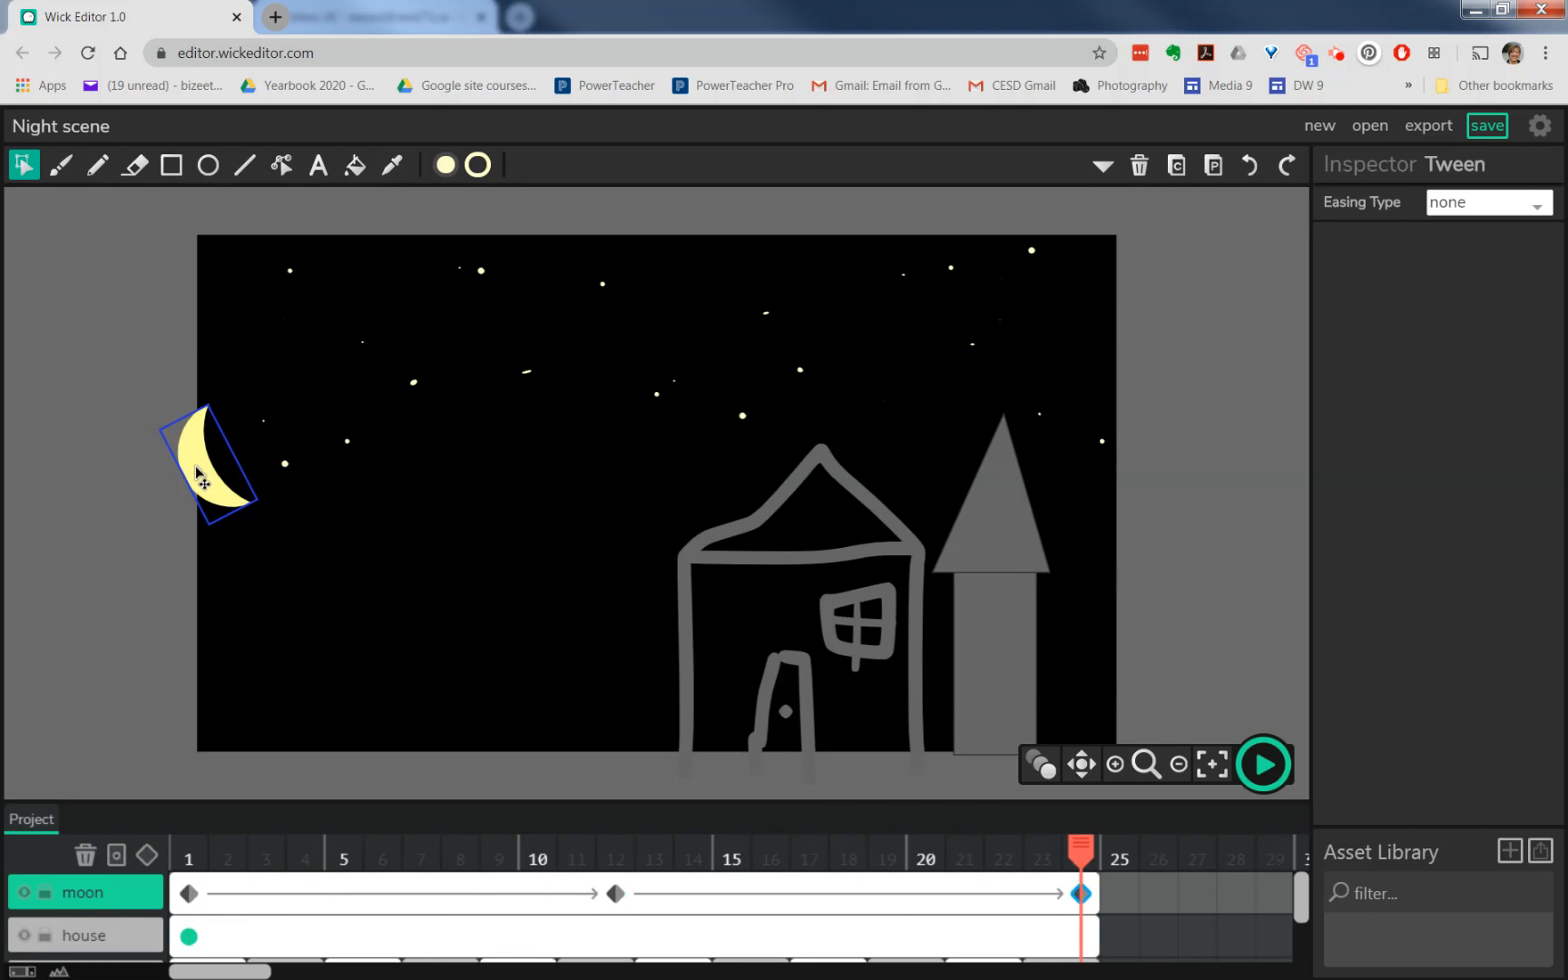
left_click_drag(200, 467, 1145, 445)
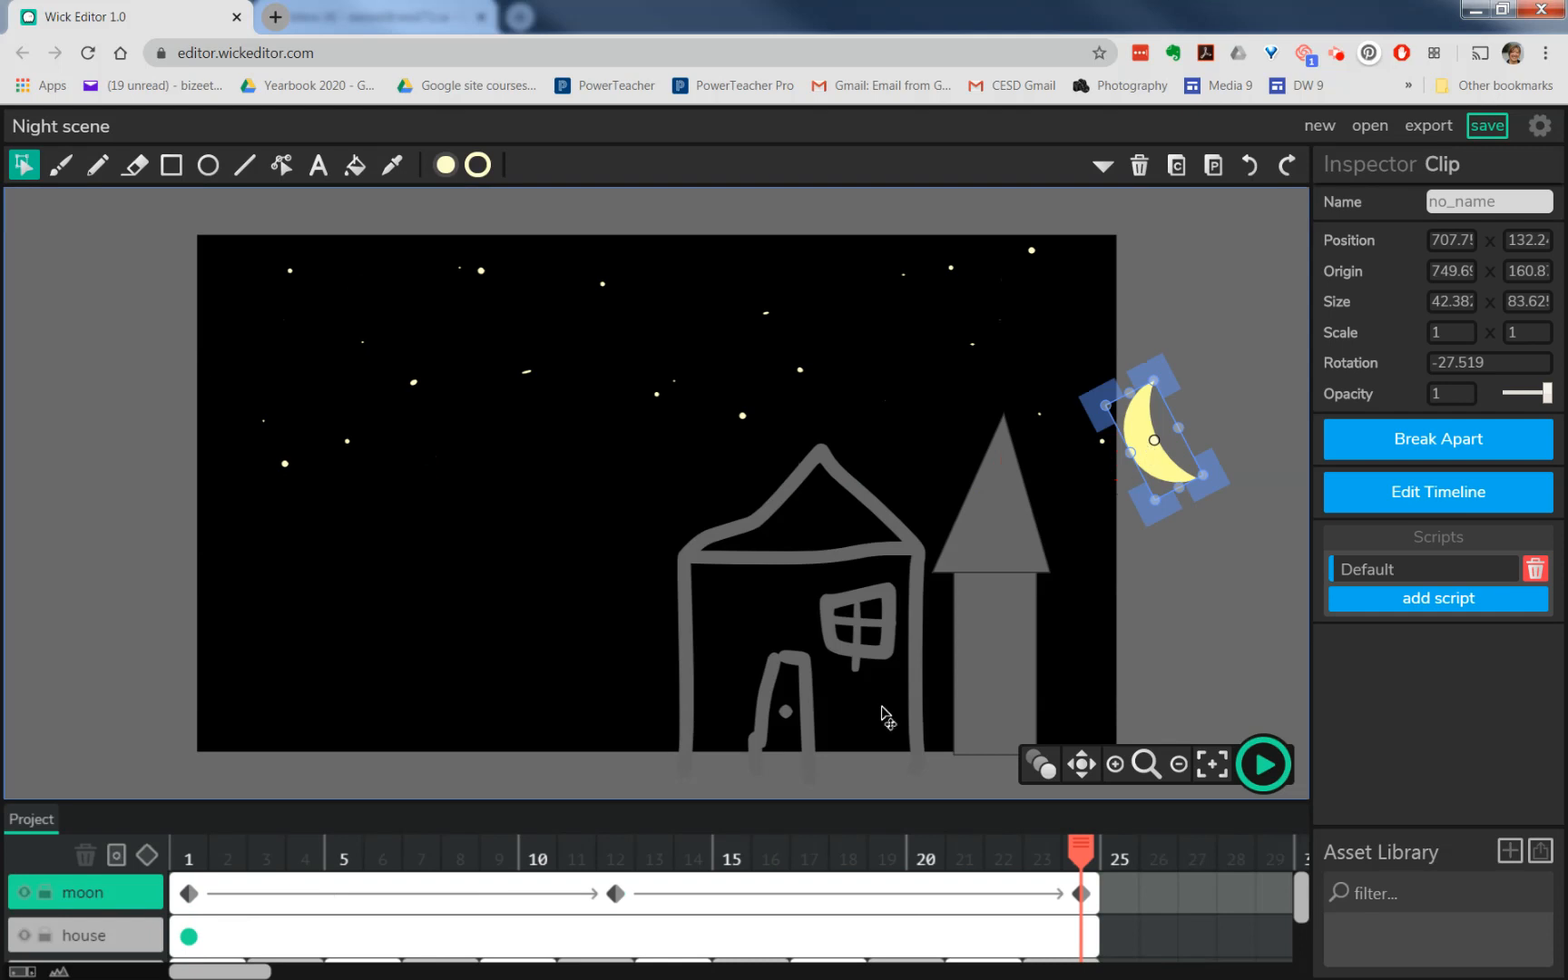
- On the frame 12 keyframe, move the moon high into the middle of the sky, at about X 344, Y 28, and scrub to frame 24
left_click(616, 894)
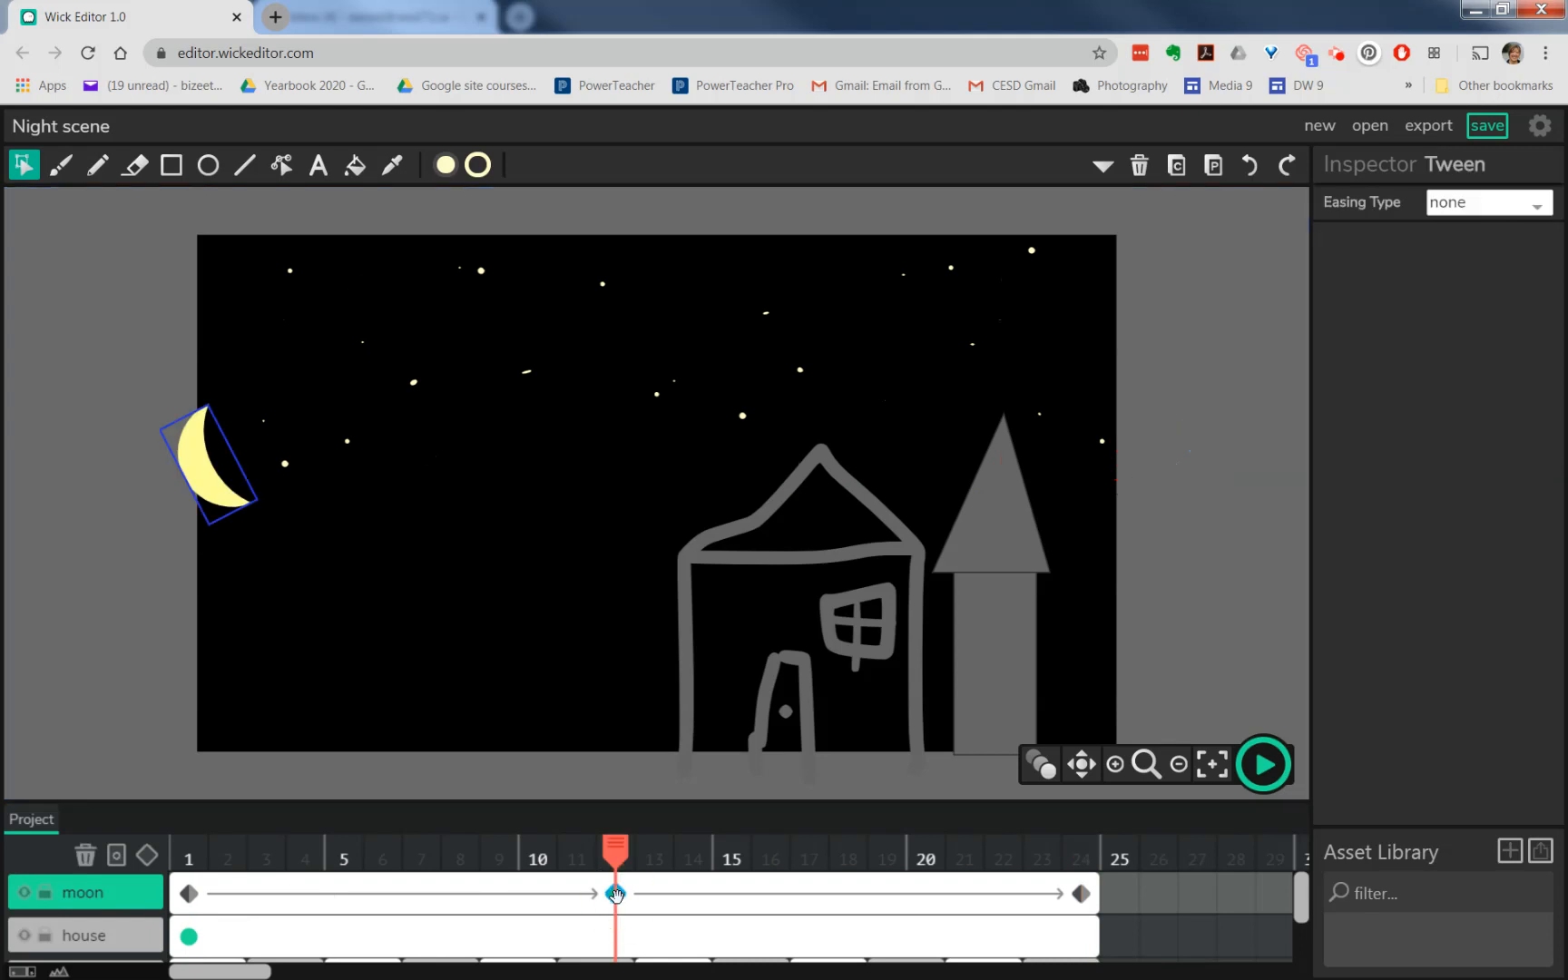
left_click_drag(210, 471, 687, 323)
left_click_drag(615, 851, 1097, 895)
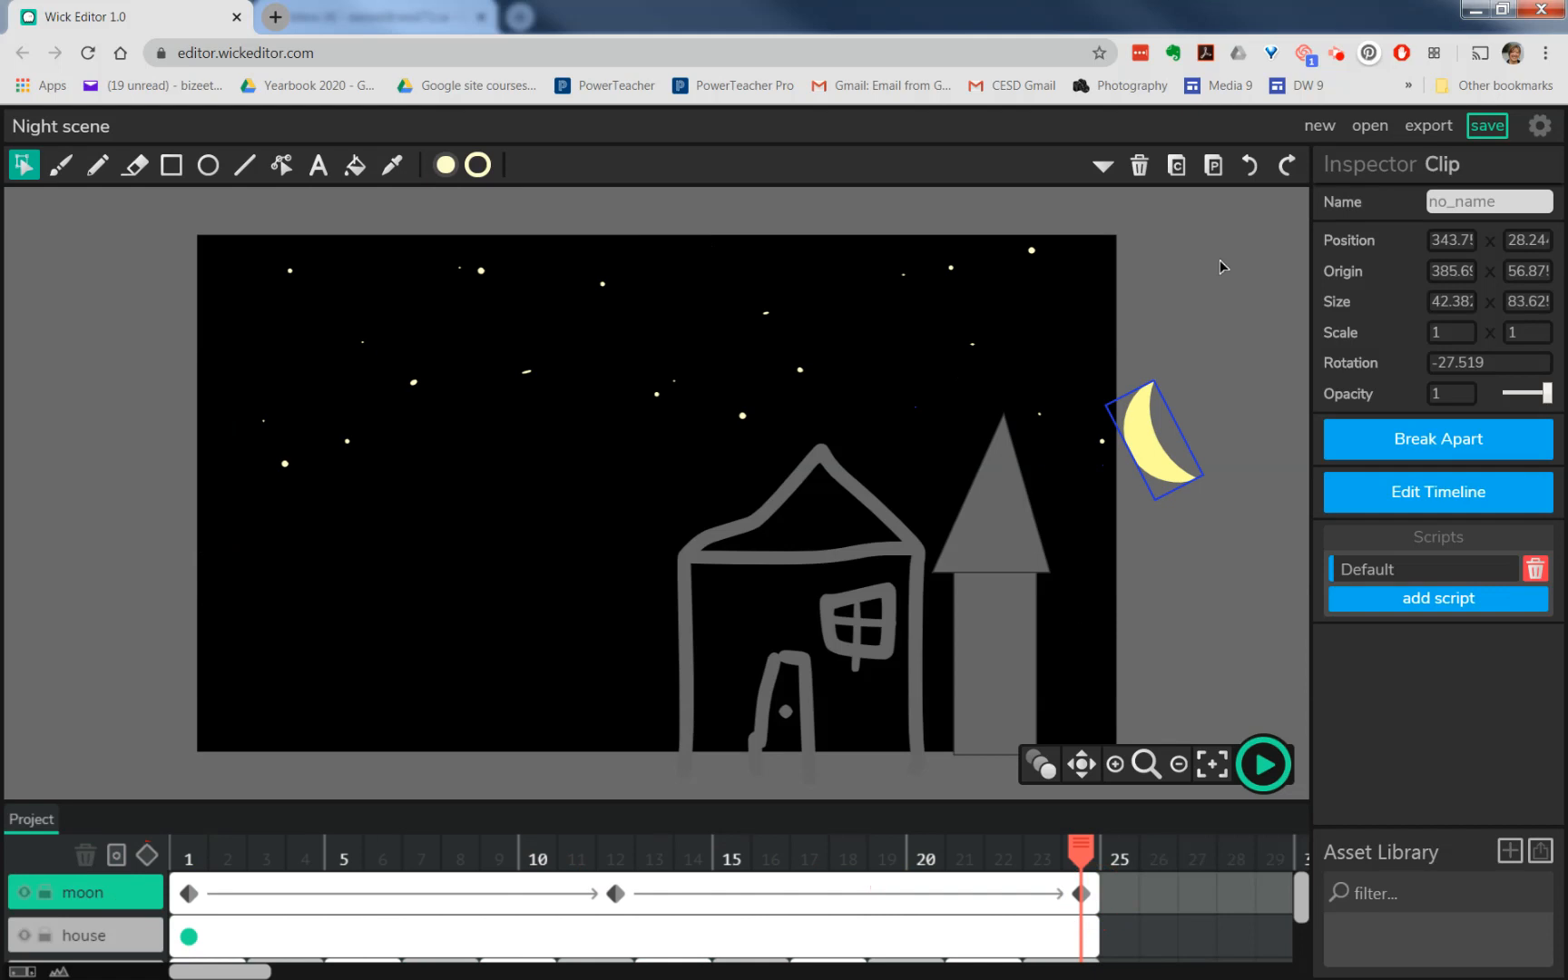
- Save the project as a .wick file in the "wick animation editor" folder and dismiss the browser's download notice
left_click(1485, 132)
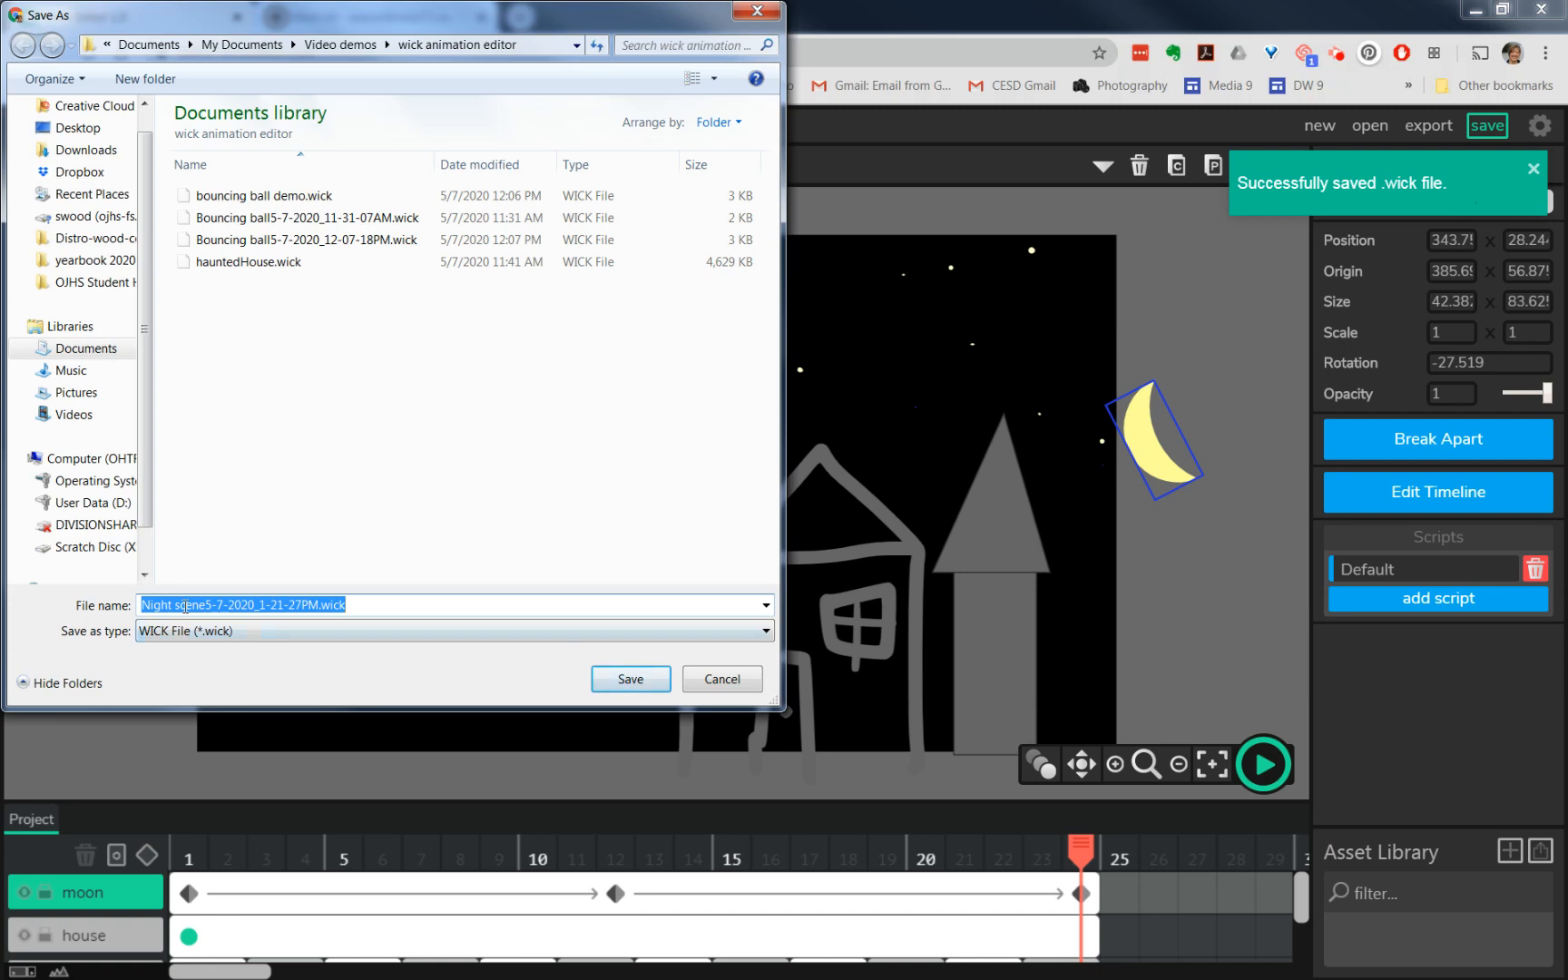
left_click(628, 680)
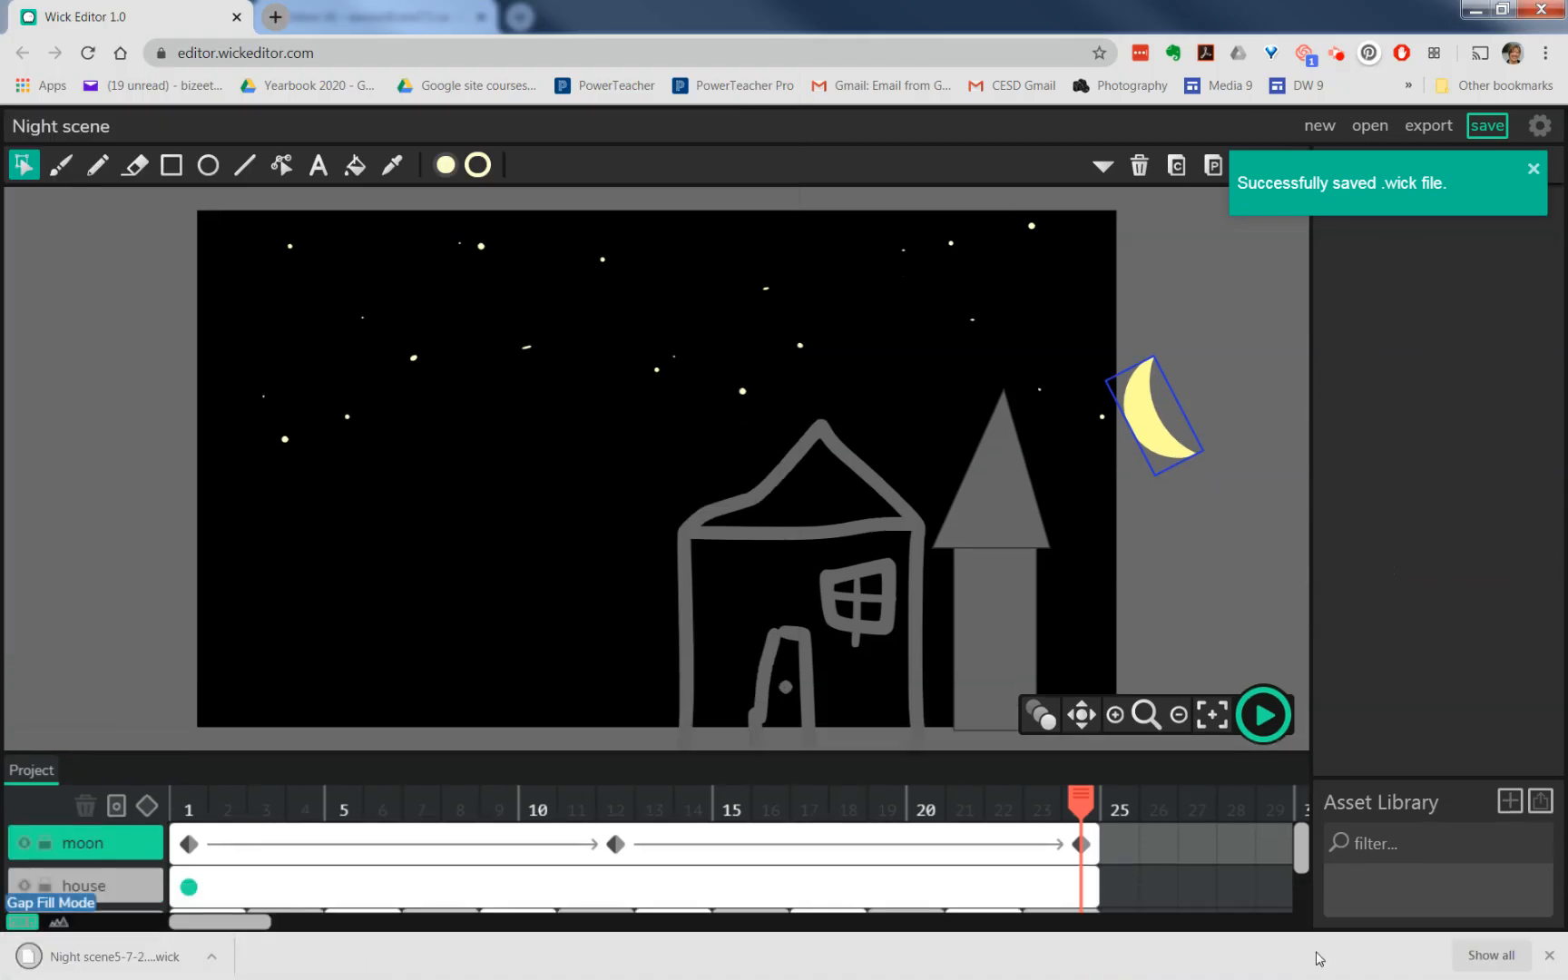
left_click(1549, 956)
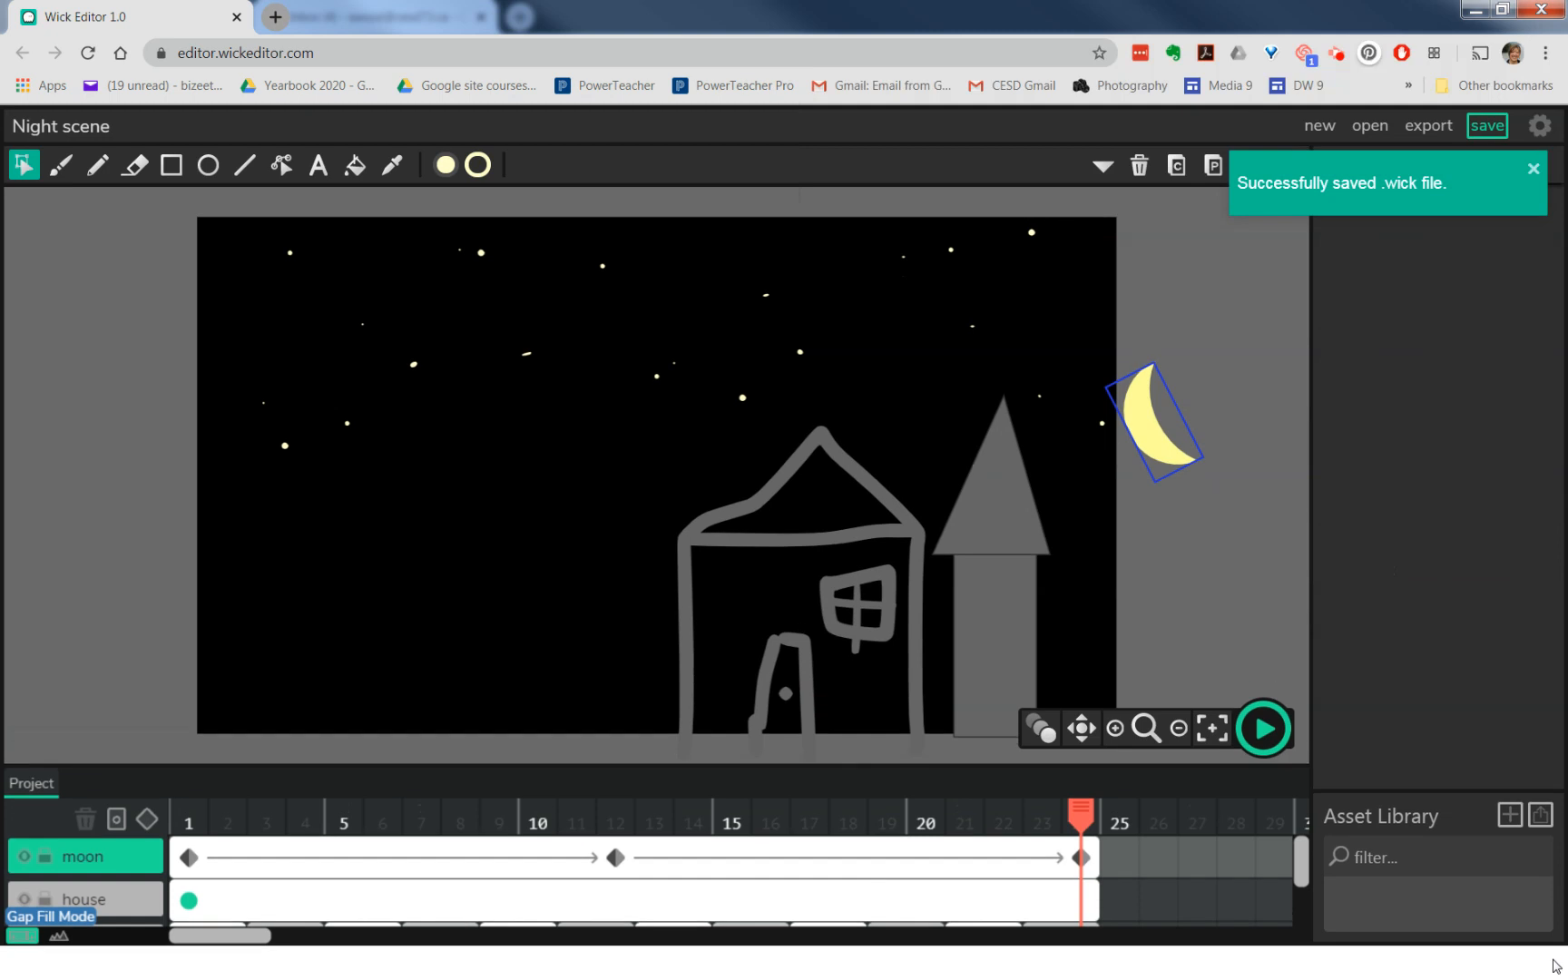
left_click(410, 953)
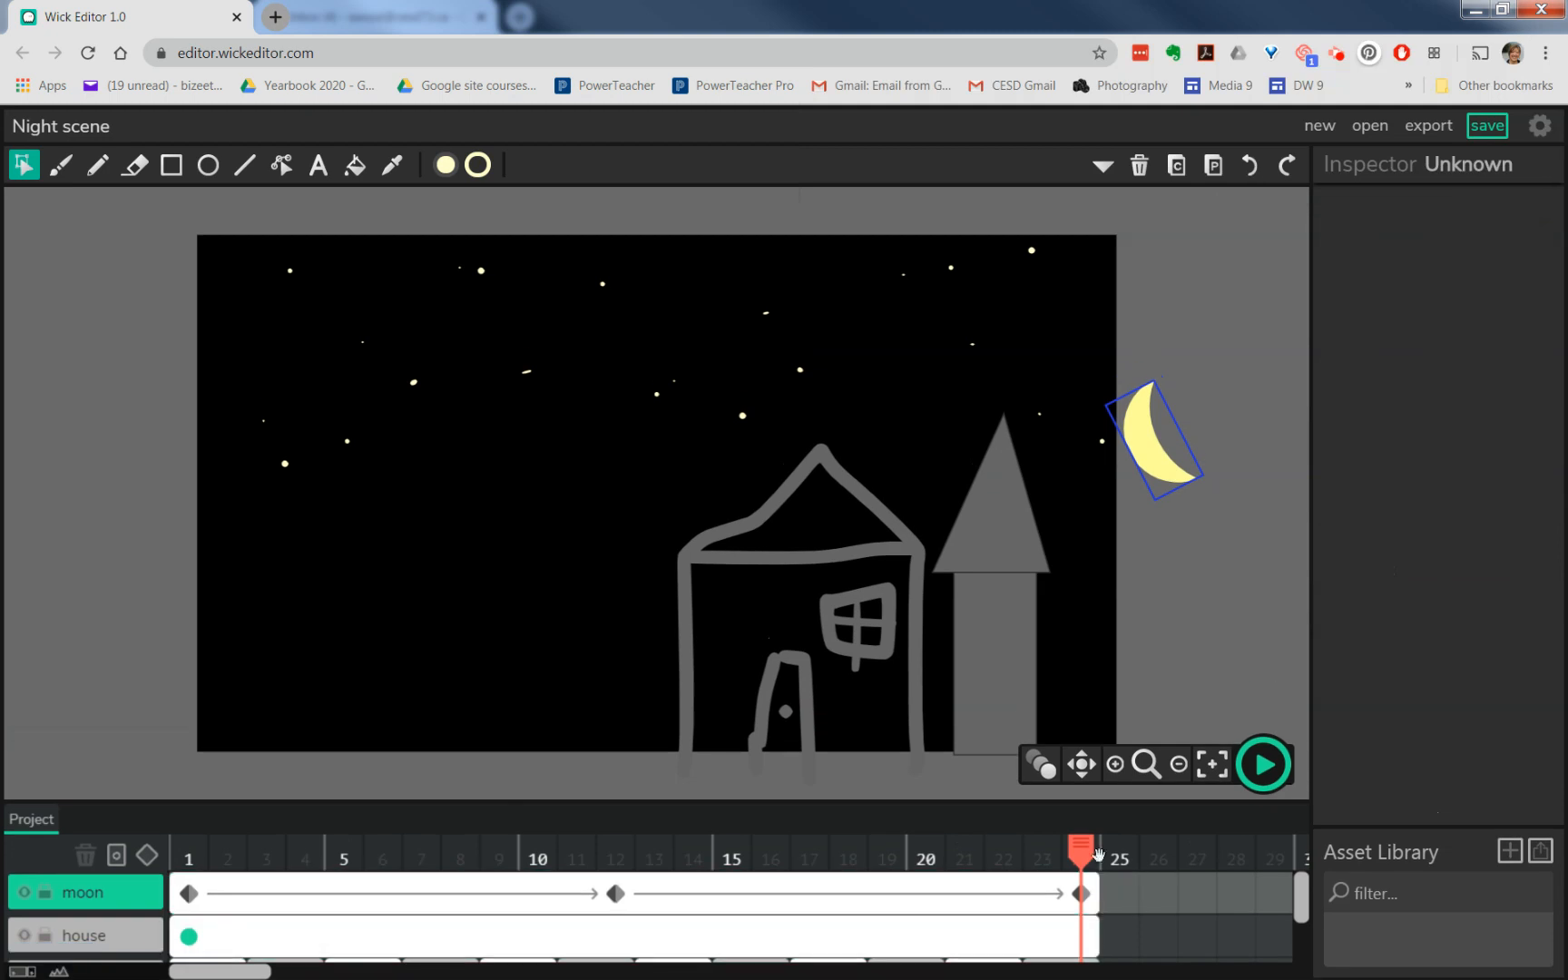
- Play the night scene to review the moon's arc across the sky and stop the playback
left_click(1271, 771)
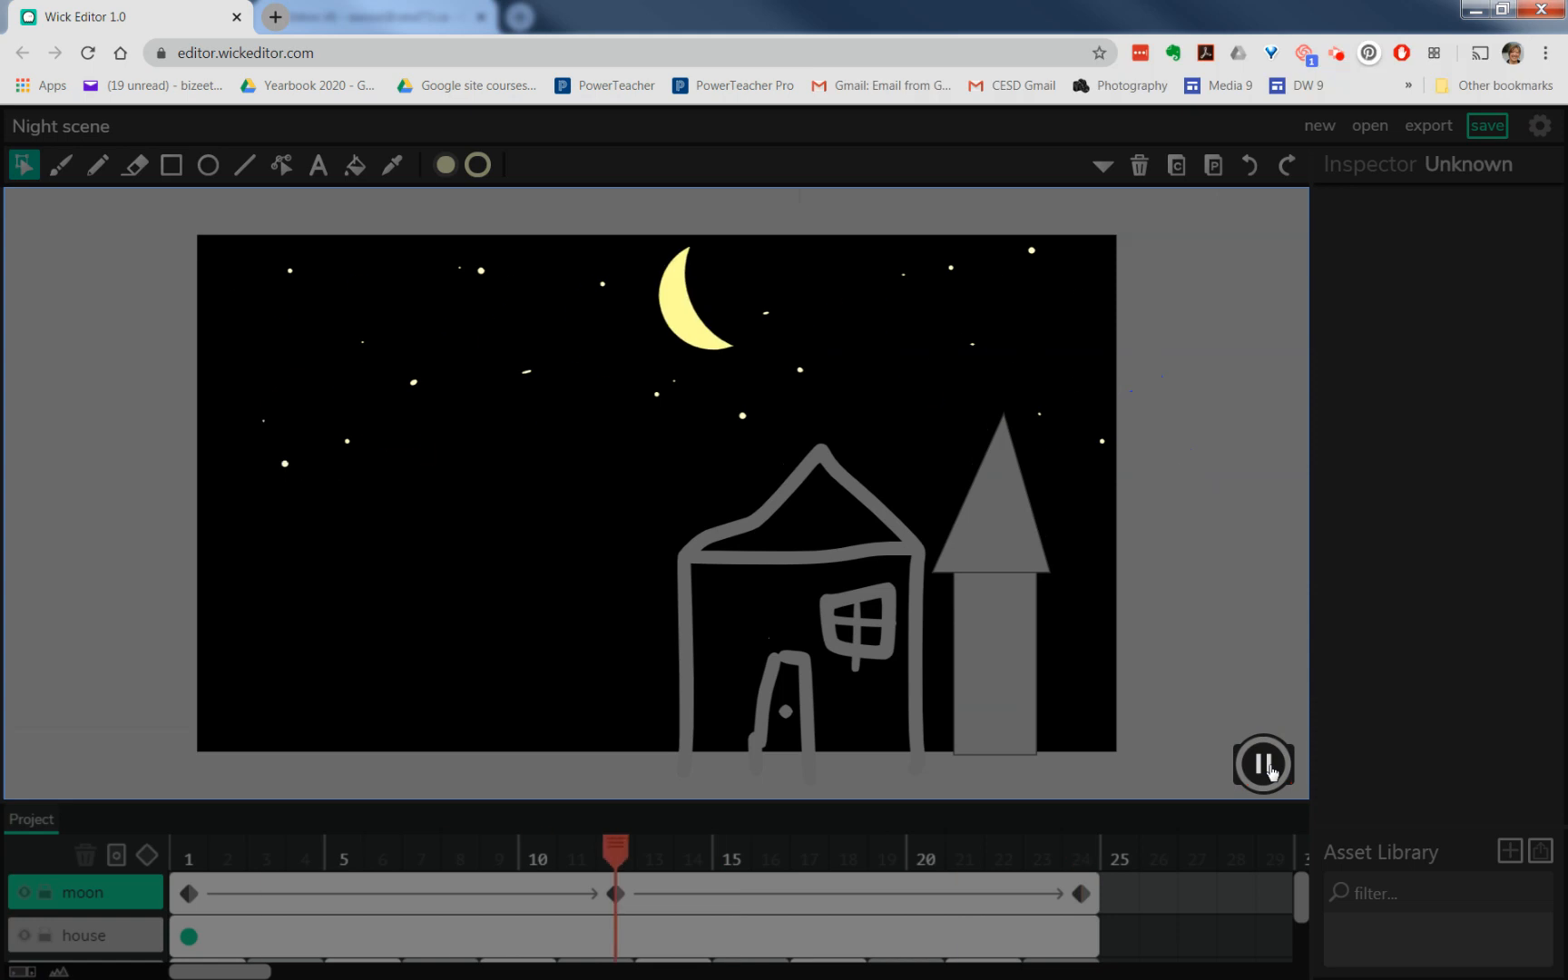
left_click(1263, 767)
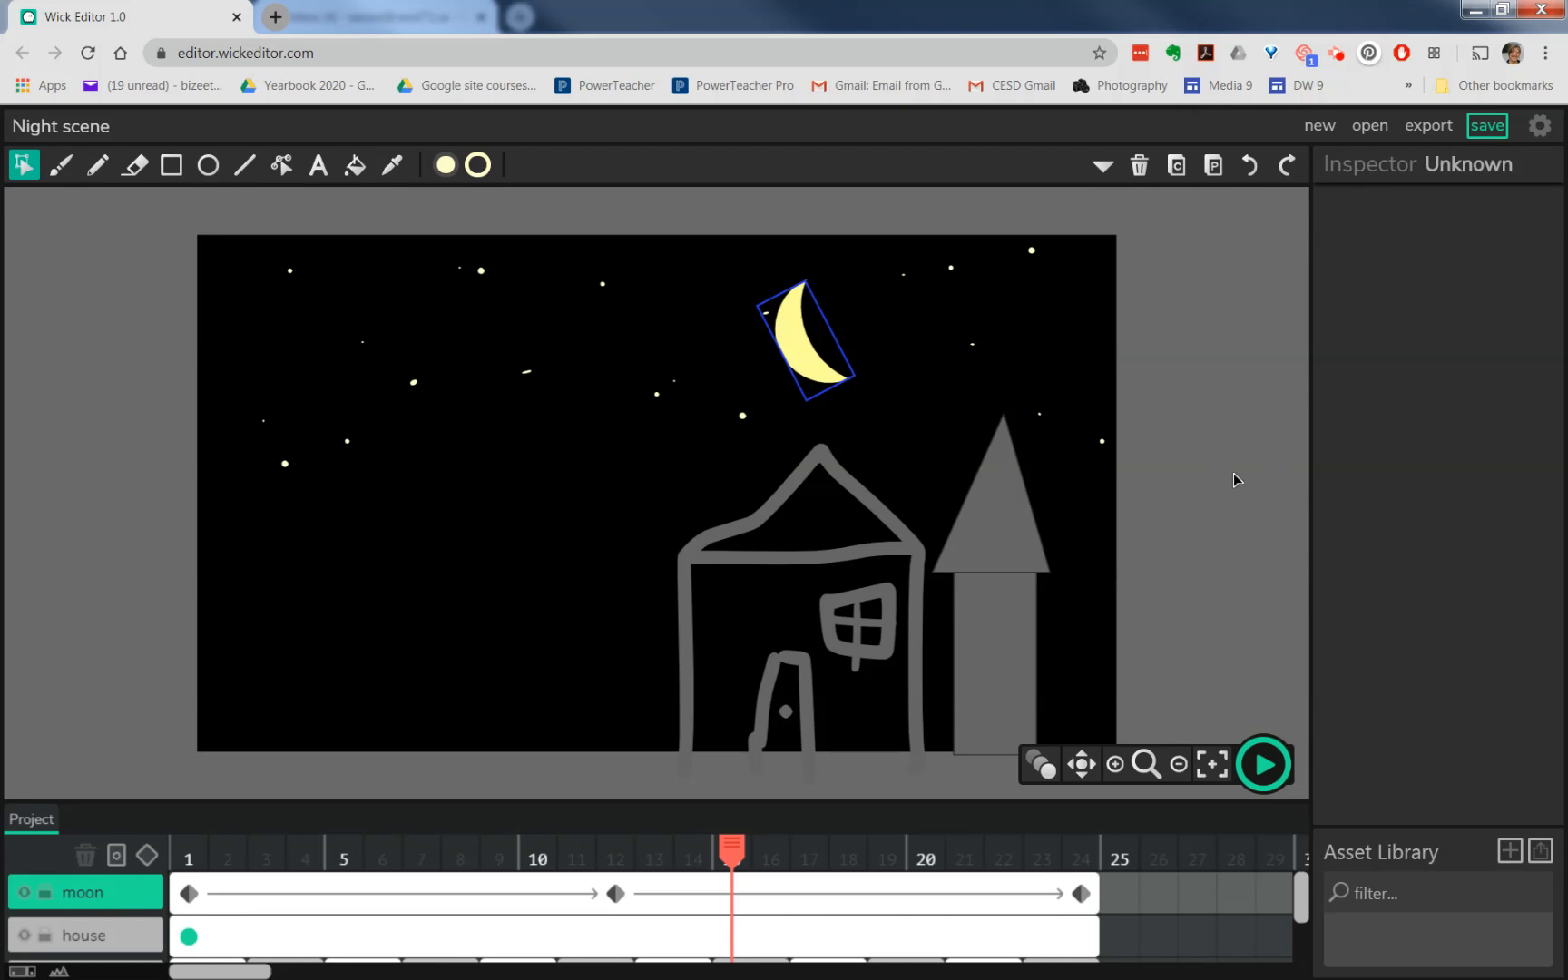
- Export the animation as an animated GIF named "Night scene done.gif" in the "wick animation editor" folder
left_click(1425, 129)
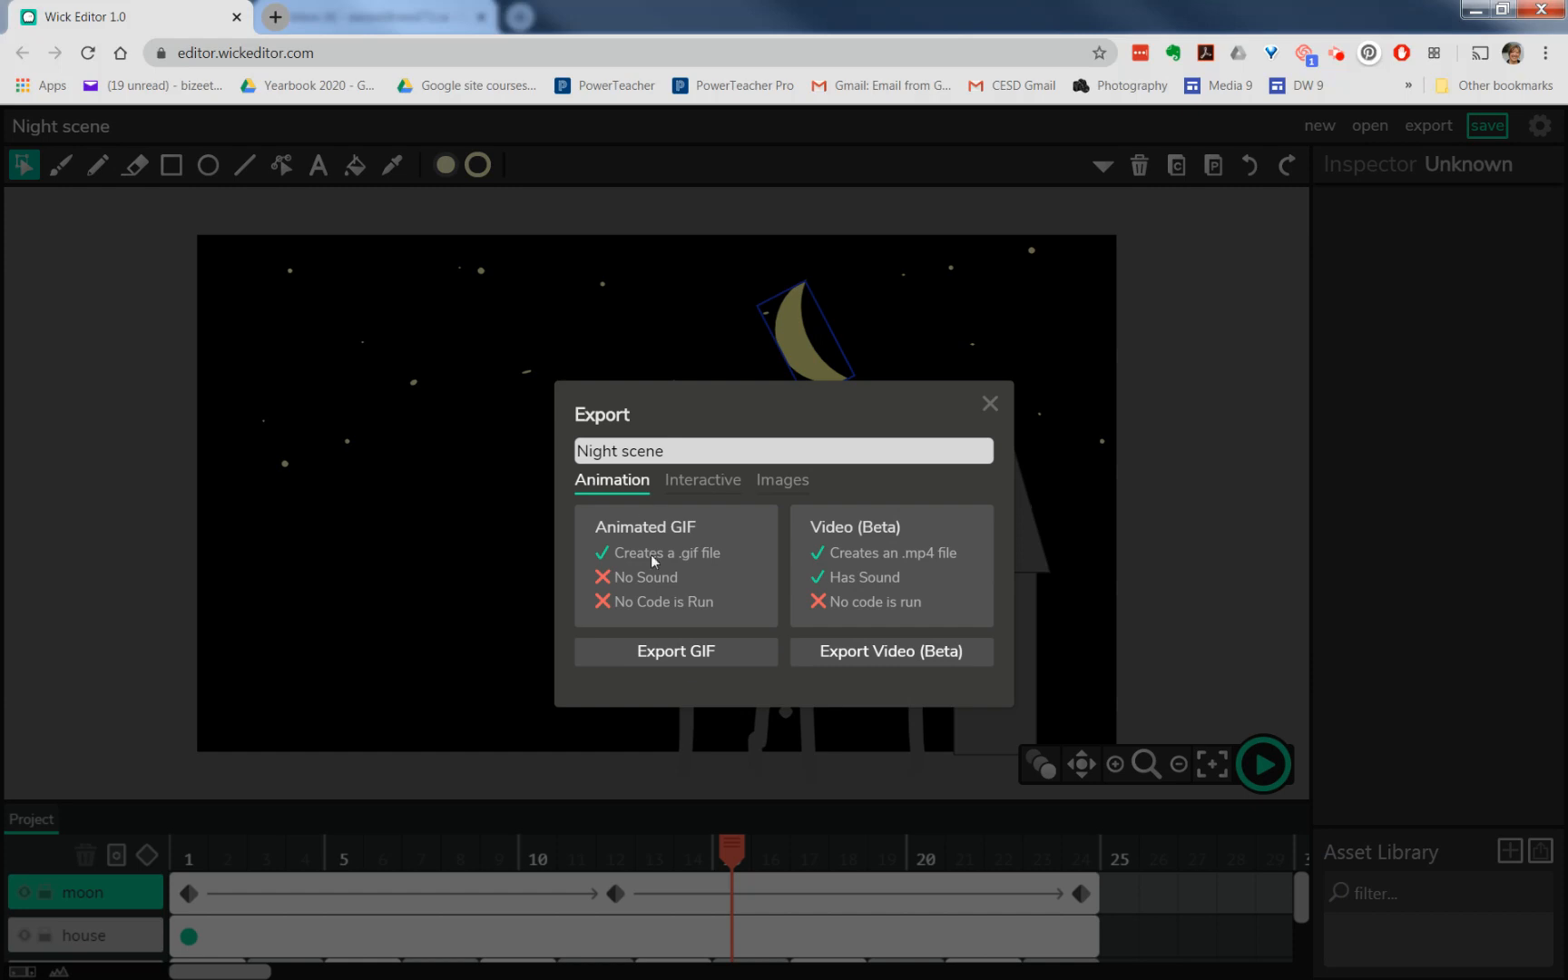
left_click(694, 653)
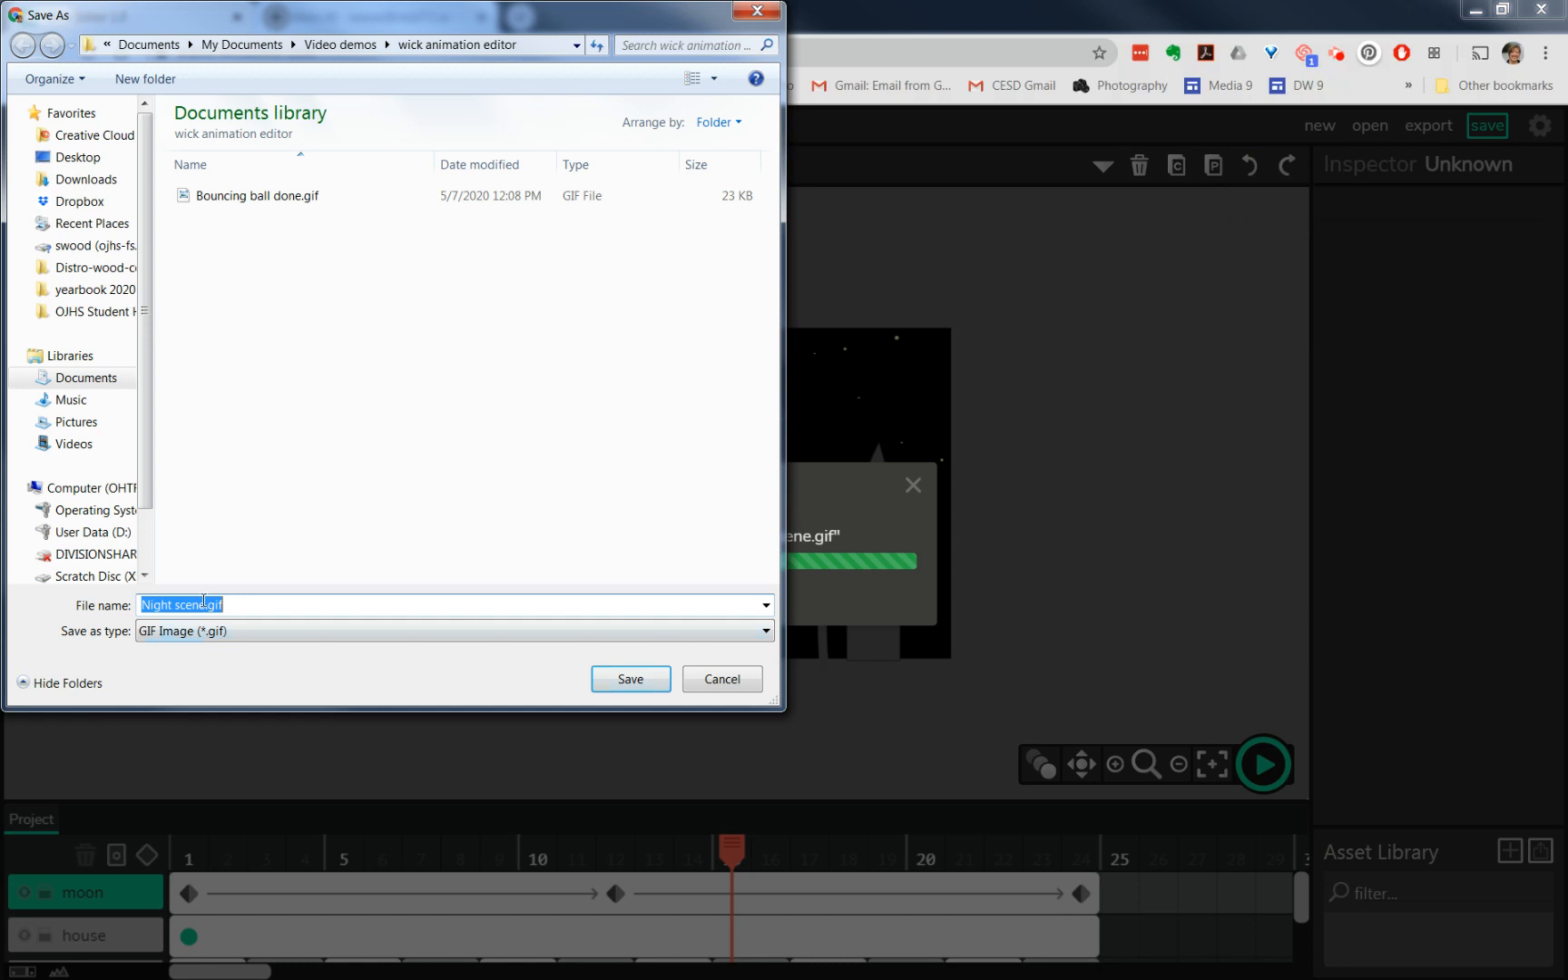
left_click(207, 606)
type("done")
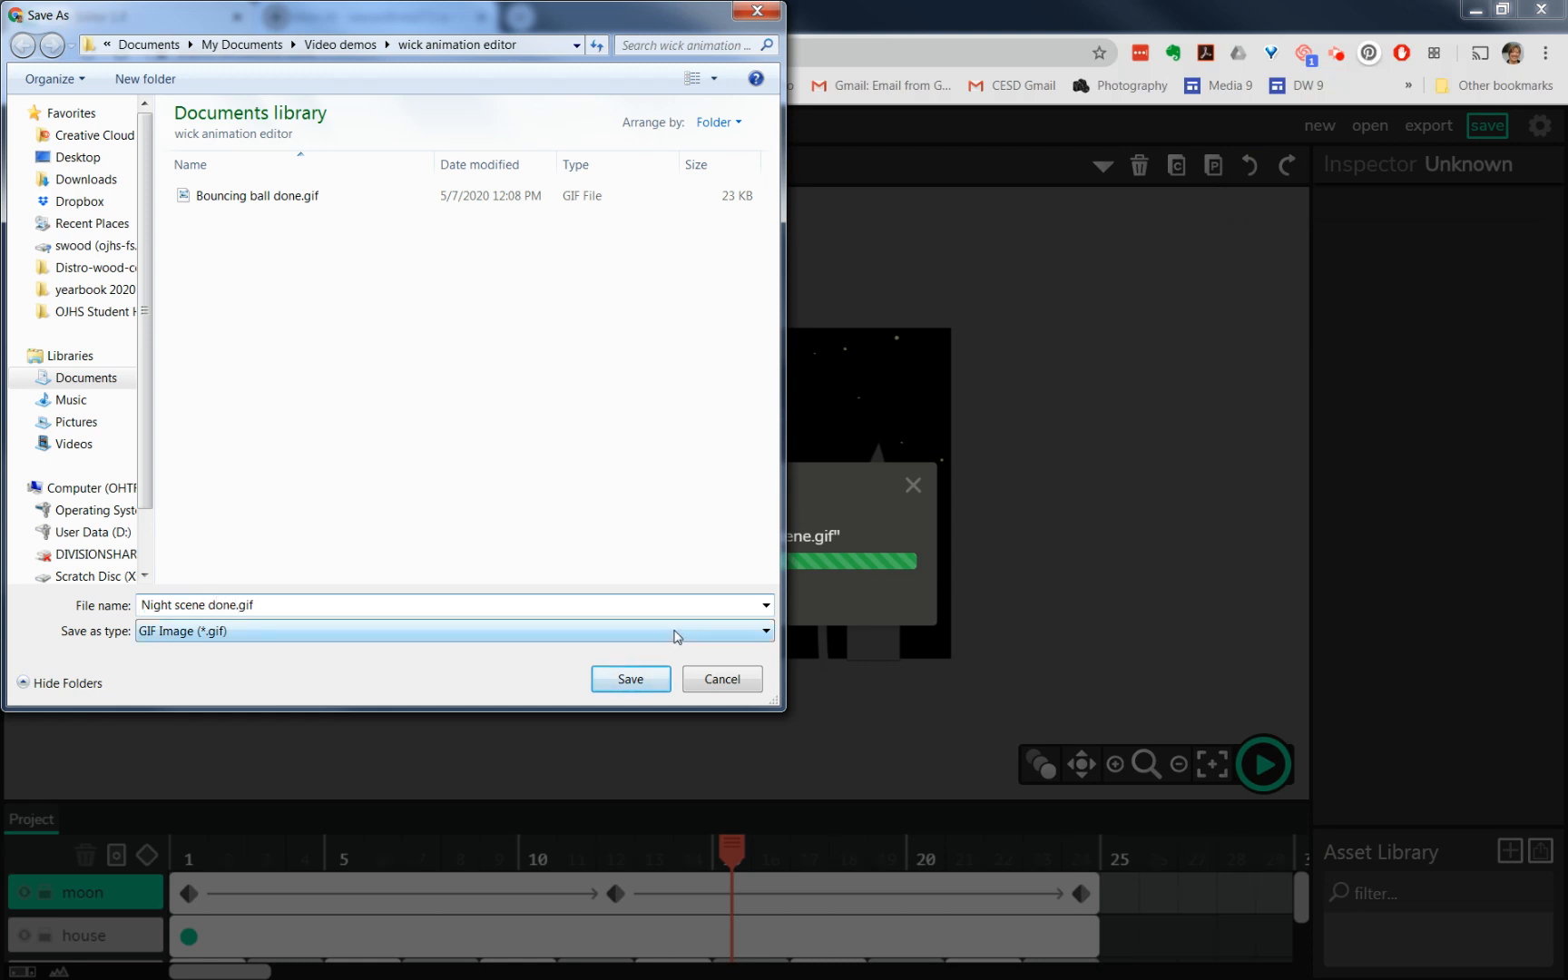
left_click(632, 681)
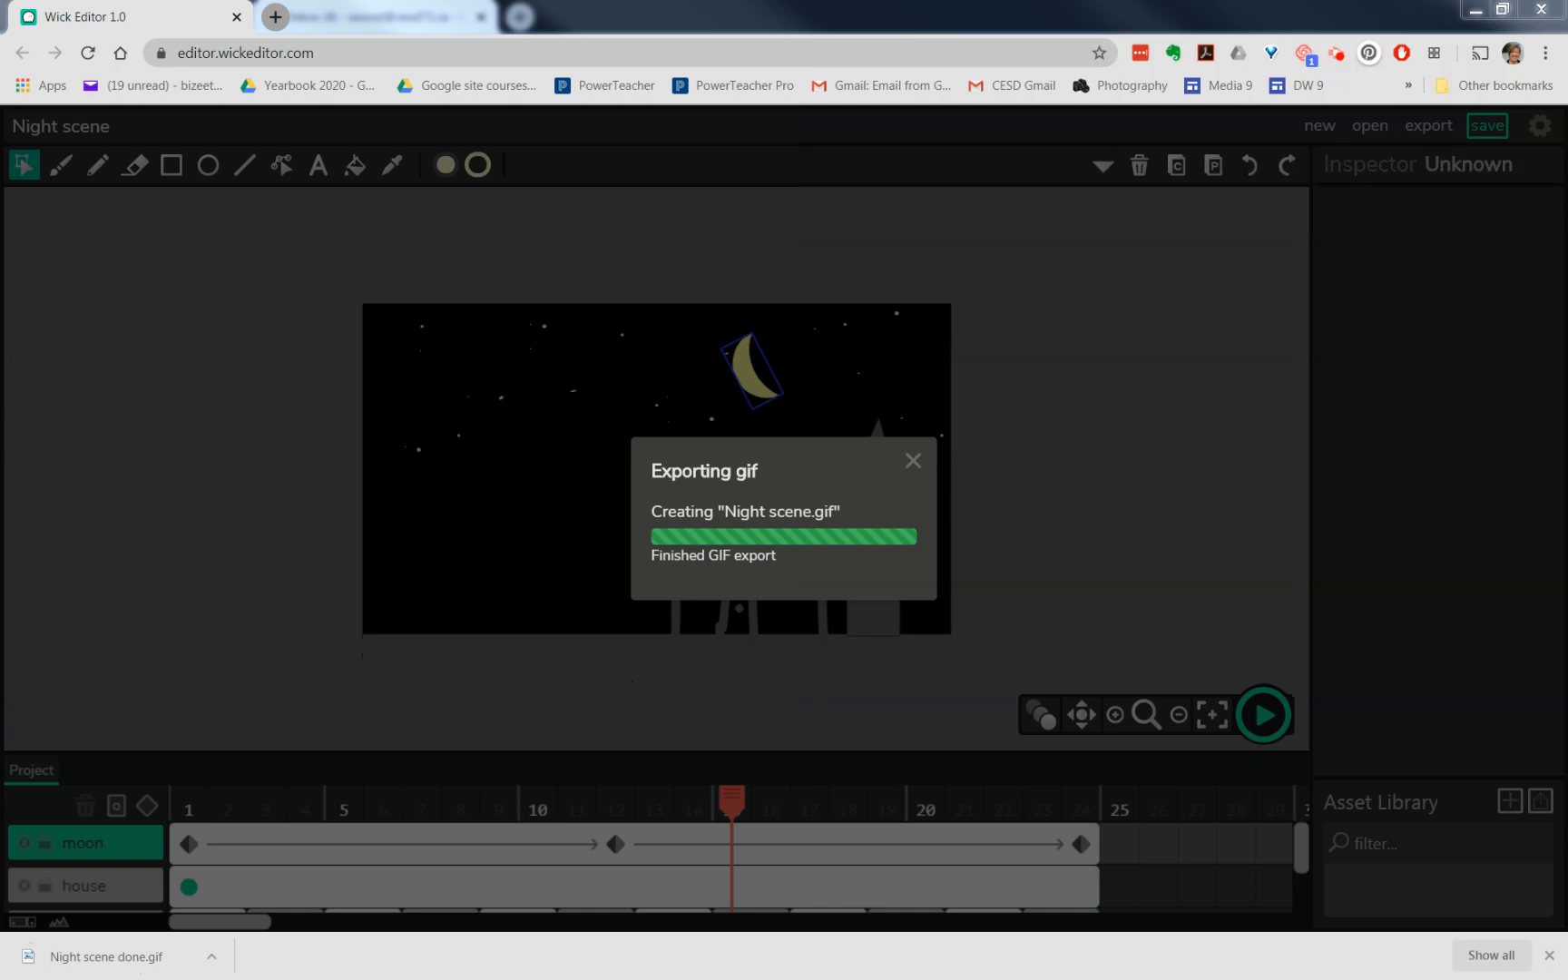
- Open "Night scene done.gif" from its folder in a new browser tab to view the exported animation
left_click_drag(0, 208, 709, 275)
left_click(634, 510)
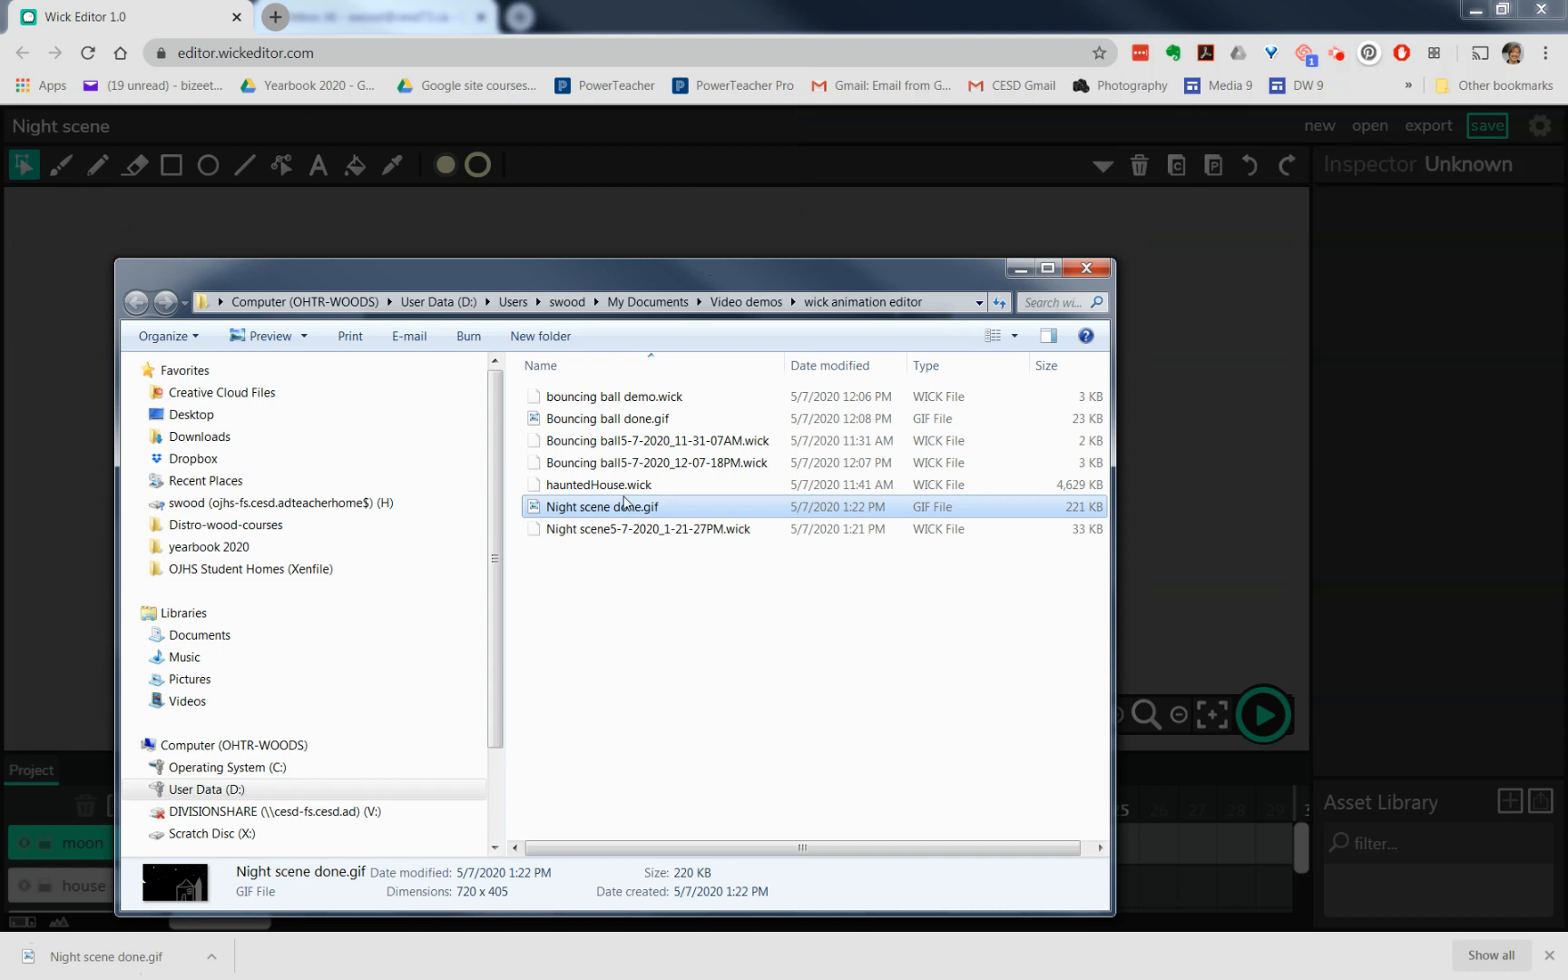
left_click_drag(631, 512, 454, 16)
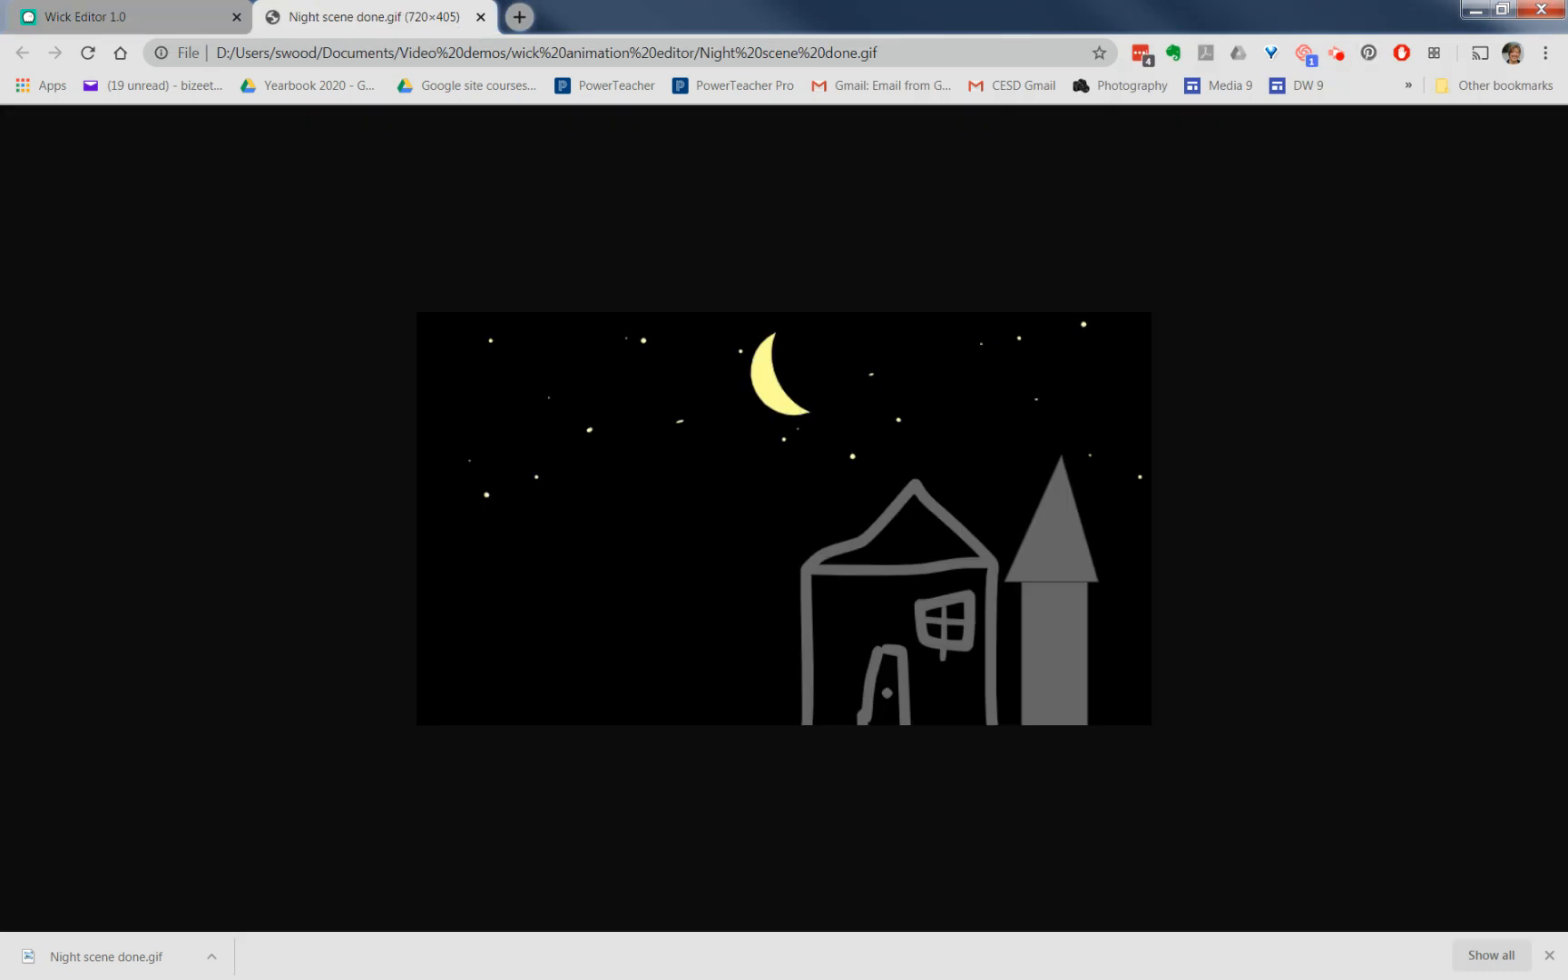